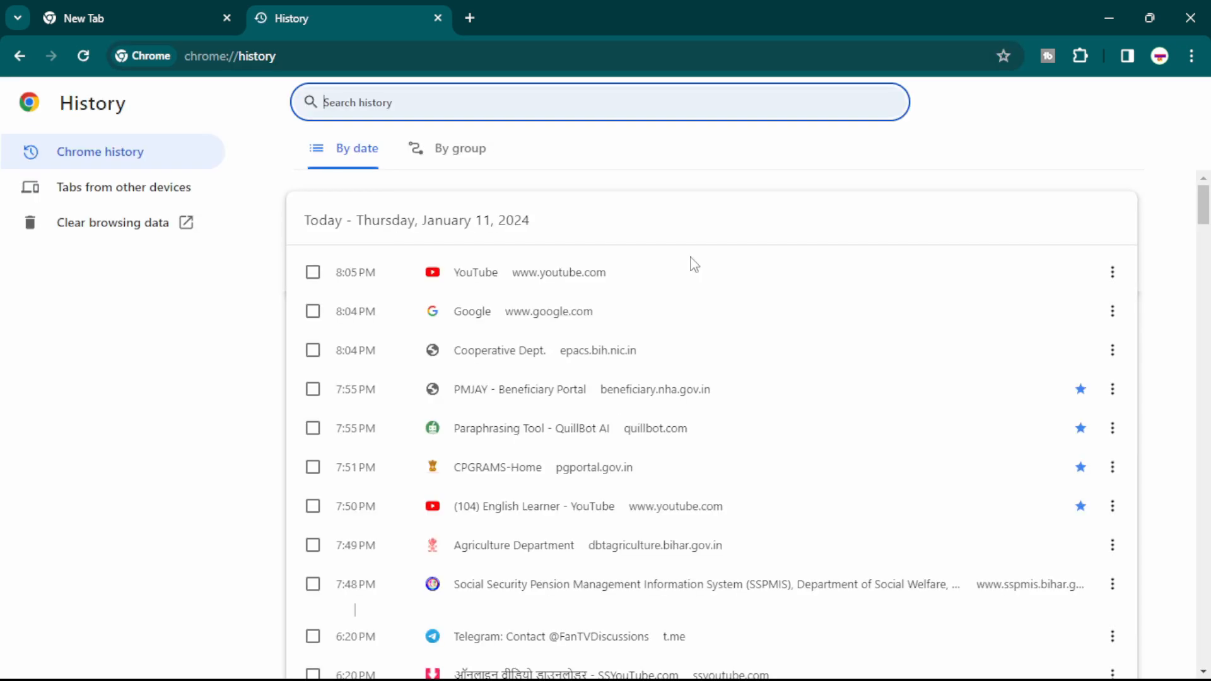
# Step: Close the History tab and open four additional blank tabs alongside the remaining one
pyautogui.hotkey('ctrl', 'w')
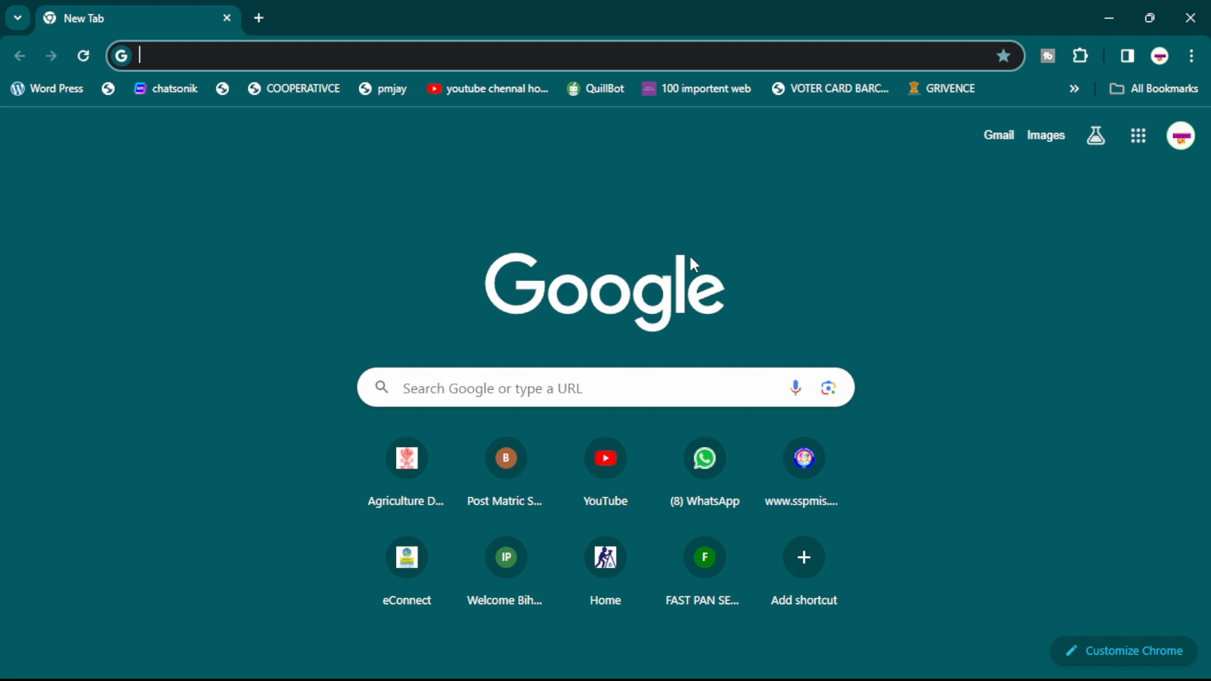
pyautogui.hotkey('ctrl', 't')
pyautogui.hotkey('ctrl', 't')
pyautogui.hotkey('ctrl', 't')
pyautogui.hotkey('ctrl', 't')
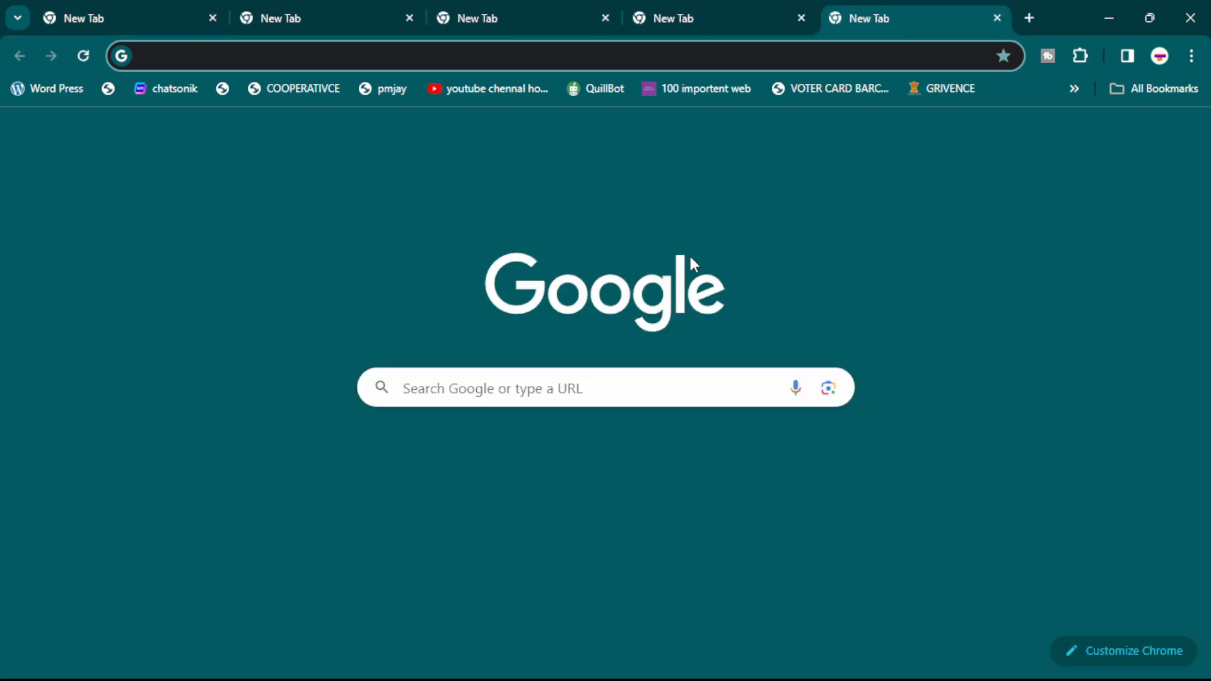
# Step: Switch to the first tab, move forward one tab, and jump to the fifth tab
pyautogui.hotkey('ctrl', '1')
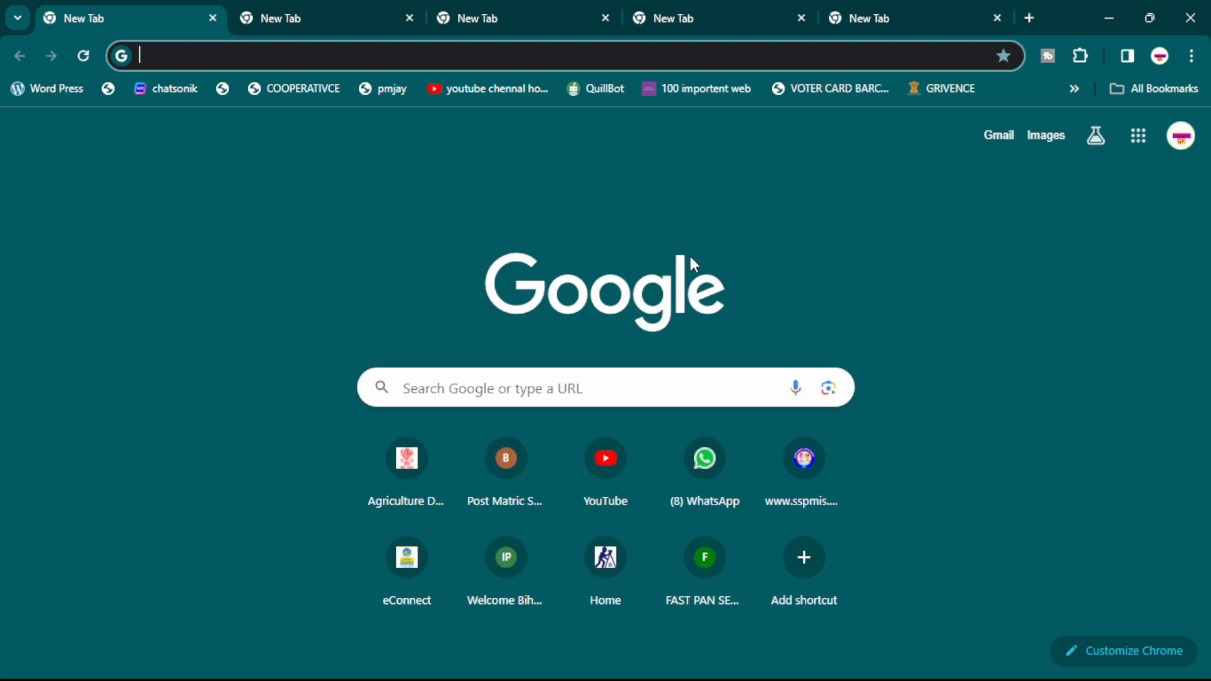
pyautogui.hotkey('ctrl', 'Tab')
pyautogui.hotkey('ctrl', '5')
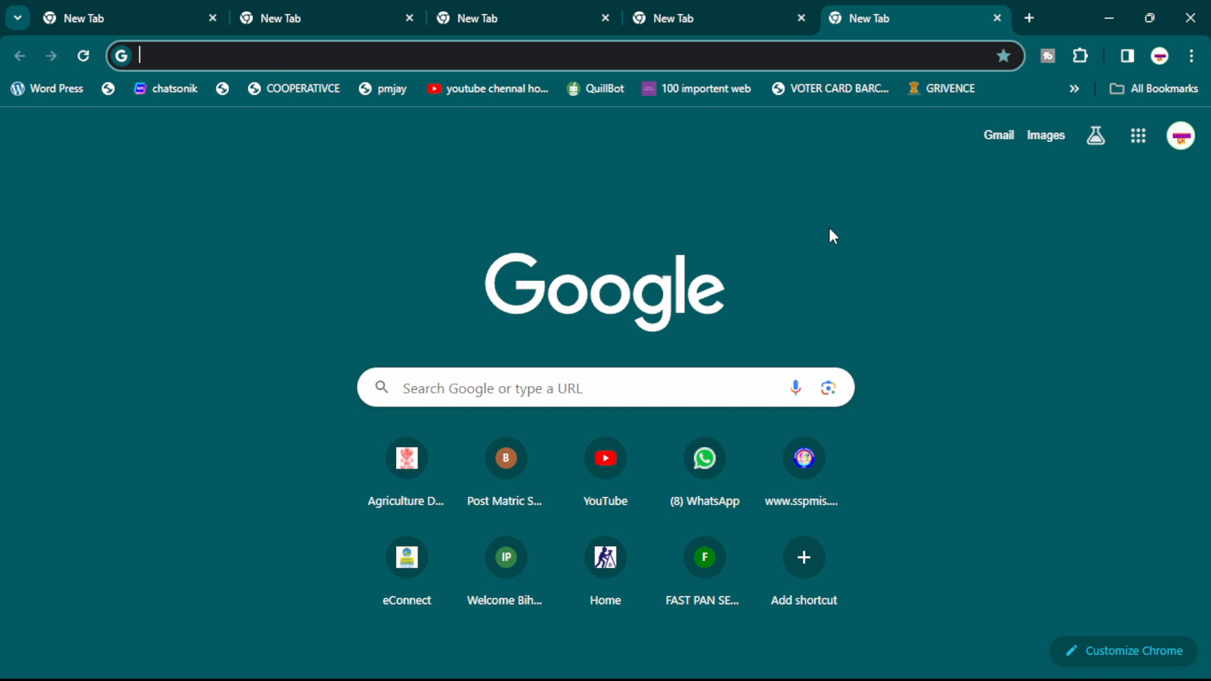
# Step: Close the four most recently opened blank tabs one after another, keeping only the first tab
pyautogui.hotkey('ctrl', 'w')
pyautogui.hotkey('ctrl', 'w')
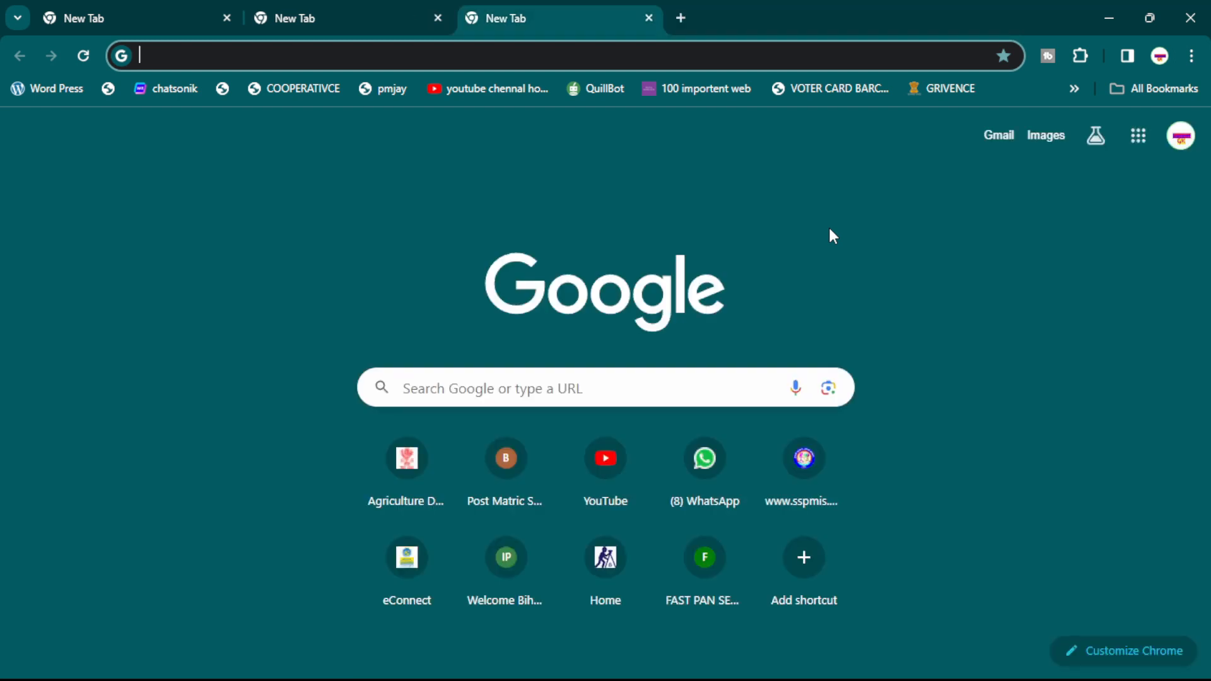
pyautogui.hotkey('ctrl', 'w')
pyautogui.hotkey('ctrl', 'w')
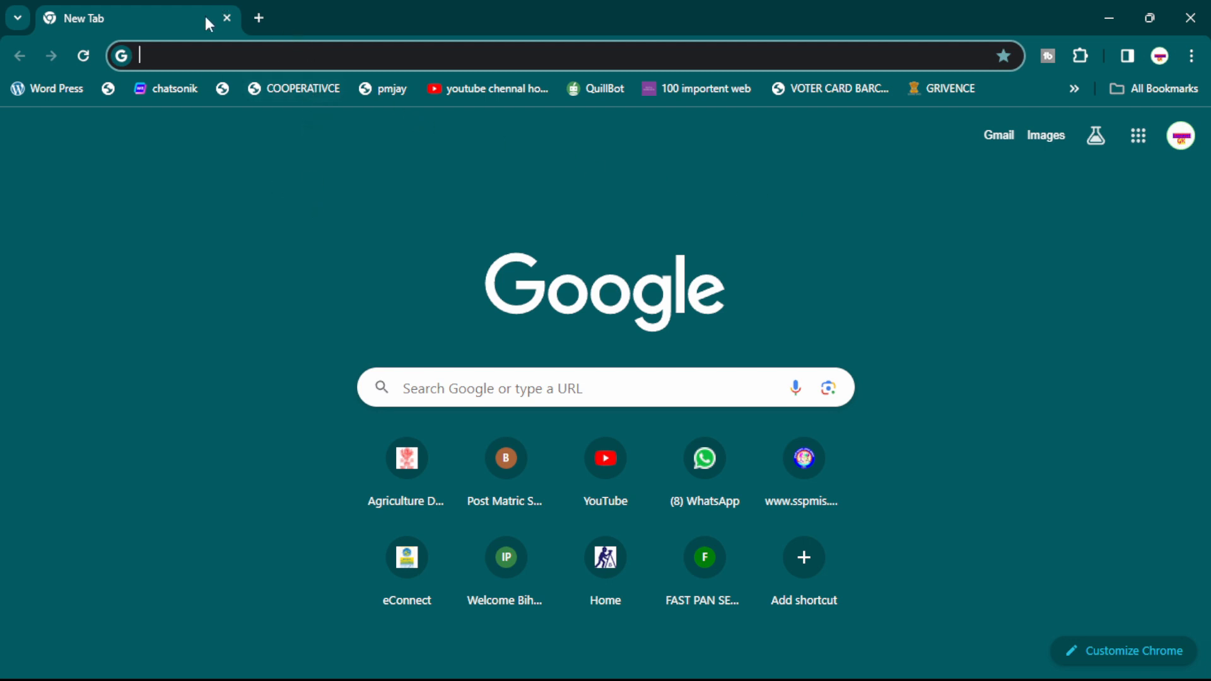
# Step: Open seven more blank tabs so that eight are open in the window
pyautogui.click(260, 20)
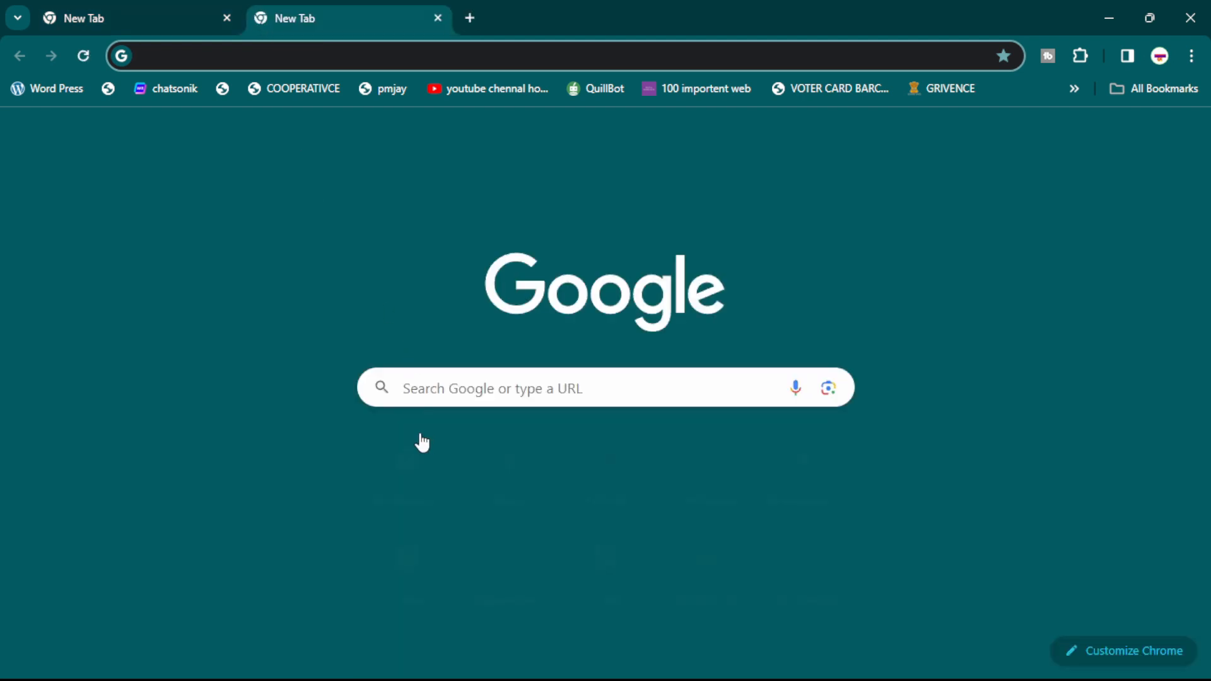
pyautogui.click(467, 23)
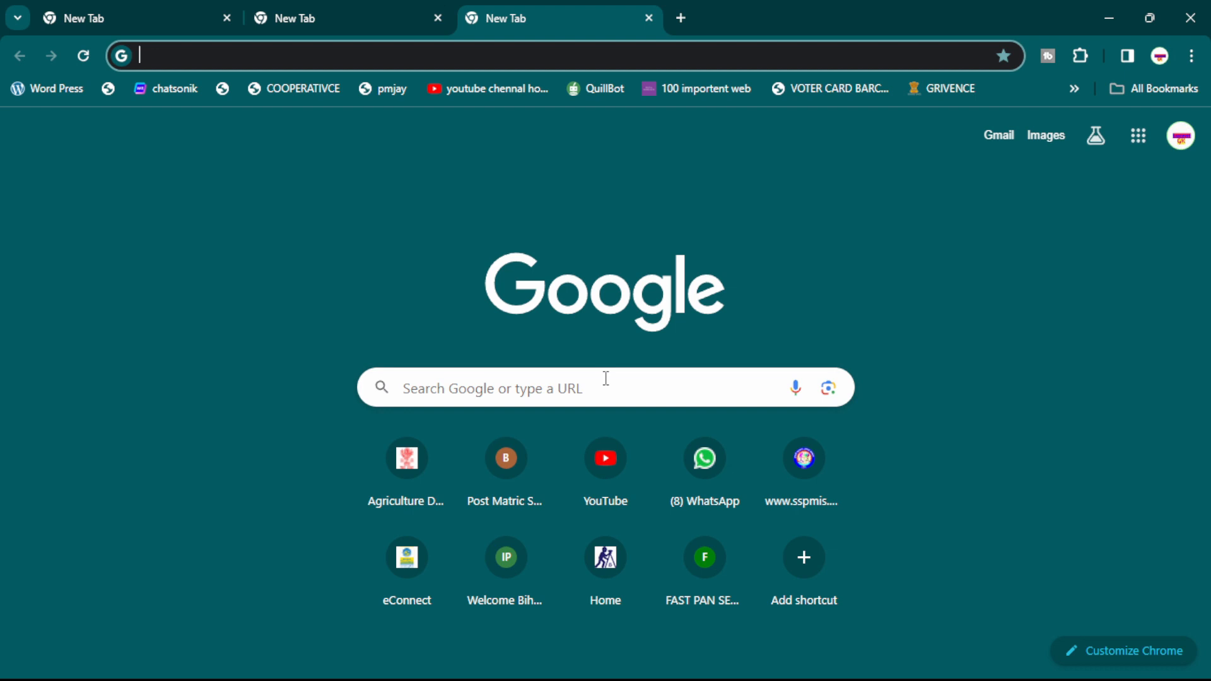
pyautogui.hotkey('ctrl', 't')
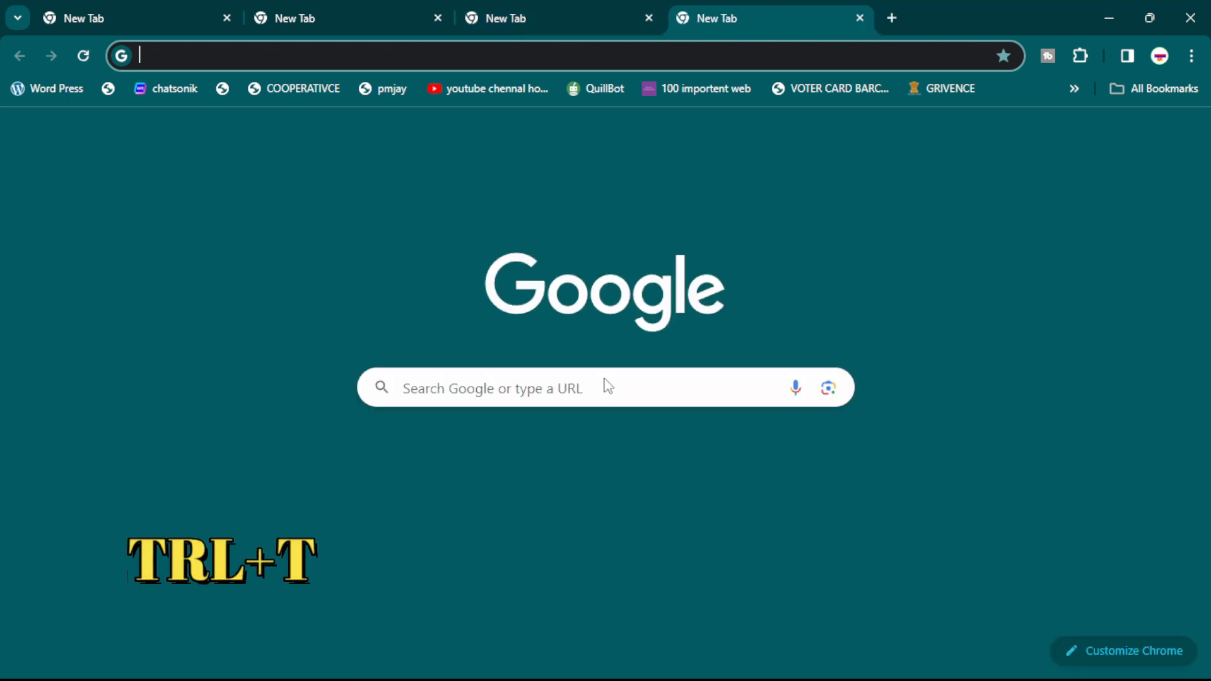
pyautogui.hotkey('ctrl', 't')
pyautogui.hotkey('ctrl', 't')
pyautogui.hotkey('ctrl', 't')
pyautogui.hotkey('ctrl', 't')
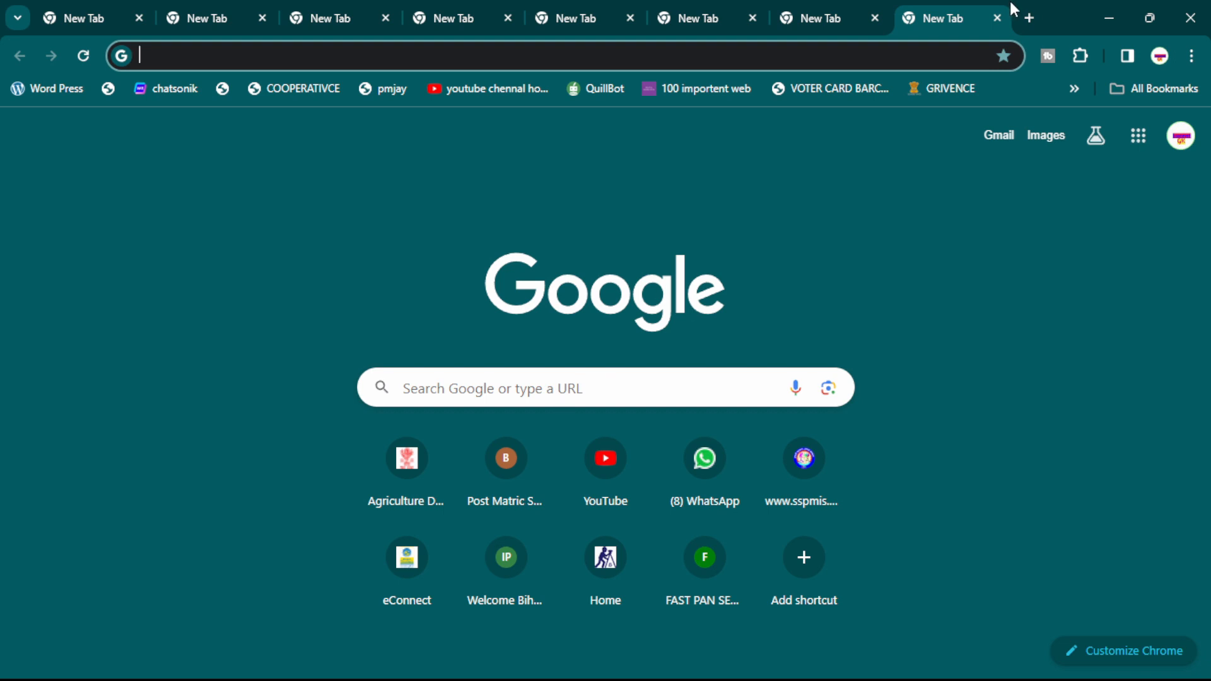
# Step: Close the last six blank tabs one by one, keeping the first two
pyautogui.click(997, 18)
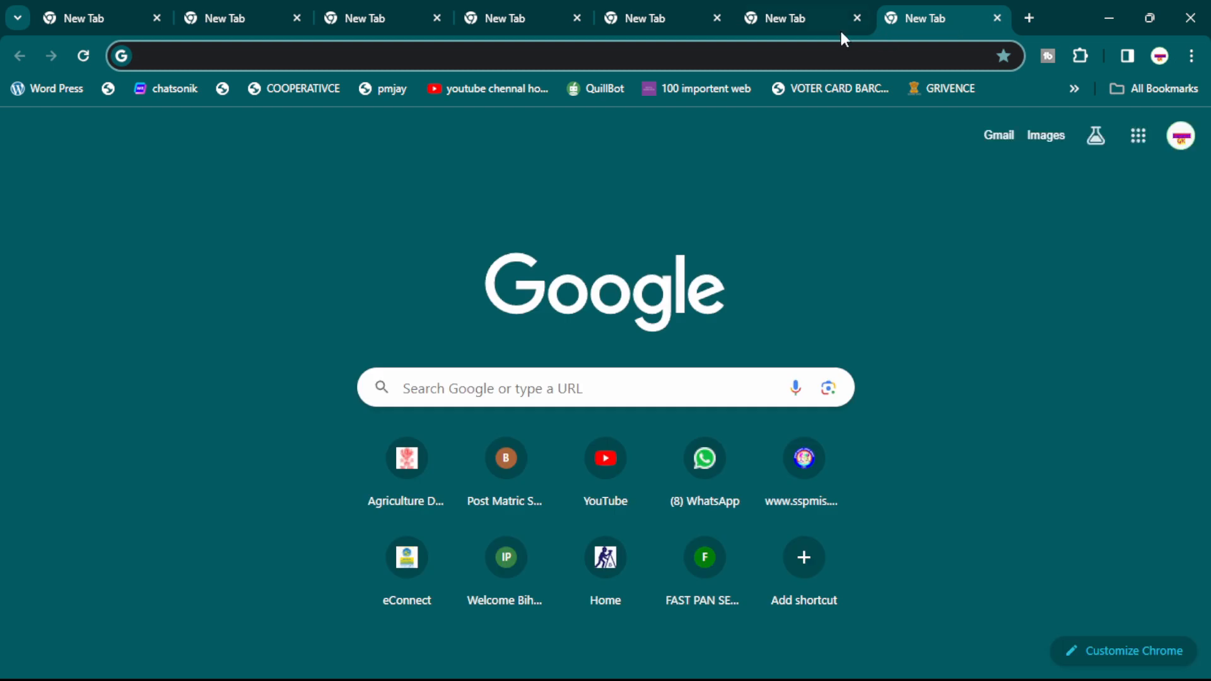
pyautogui.click(996, 18)
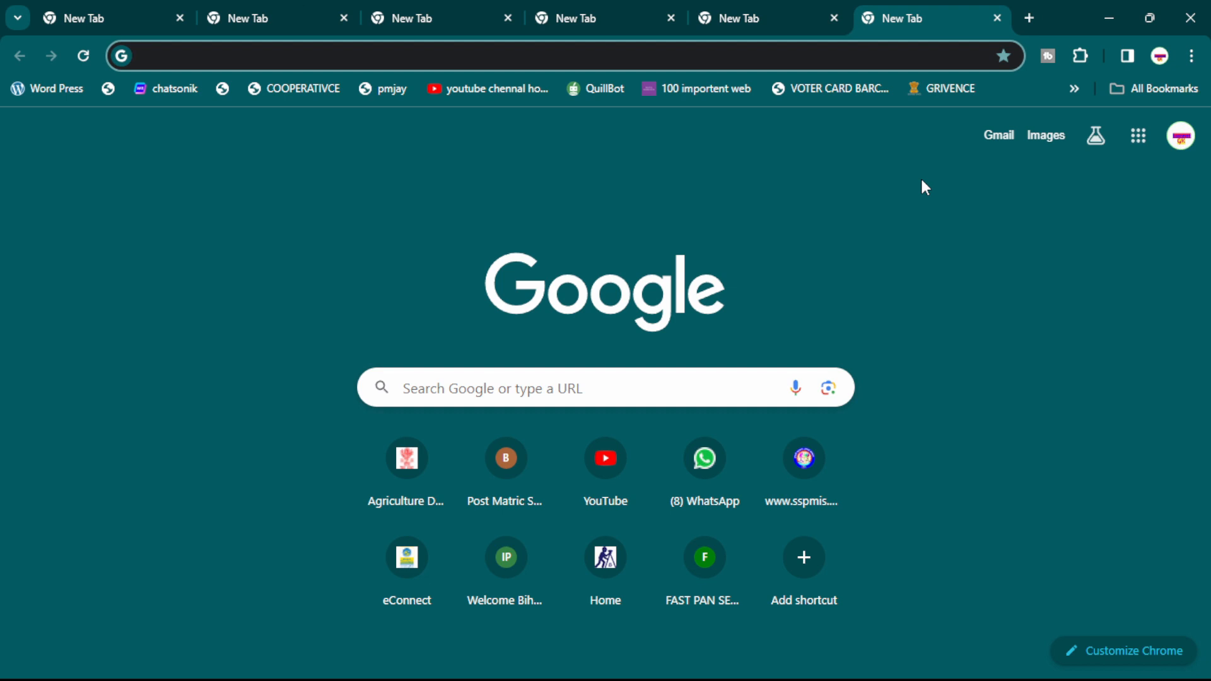
pyautogui.hotkey('ctrl', 'w')
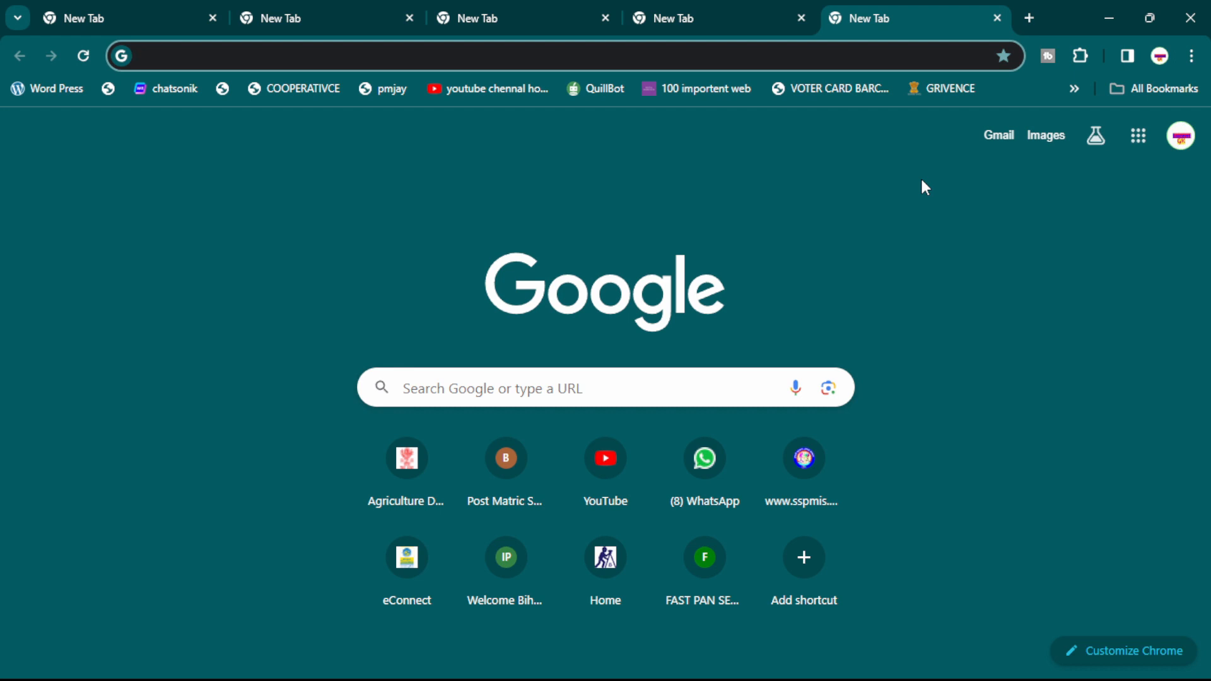
pyautogui.hotkey('ctrl', 'w')
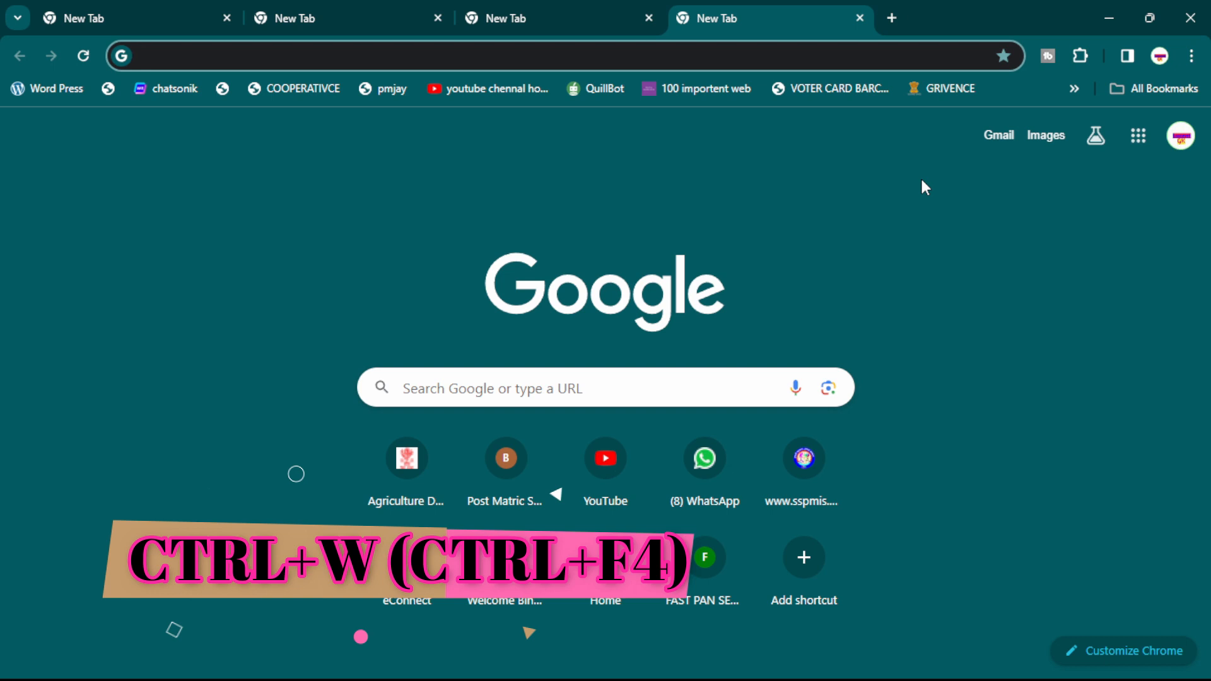
pyautogui.hotkey('ctrl', 'w')
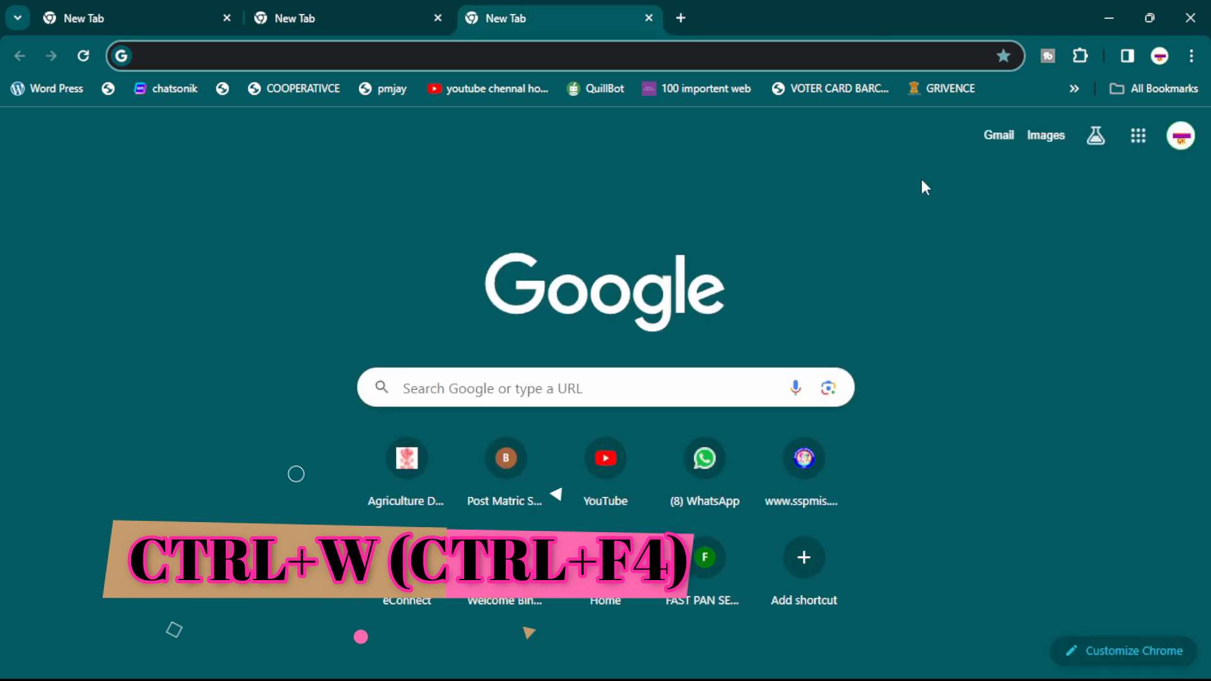
pyautogui.hotkey('ctrl', 'w')
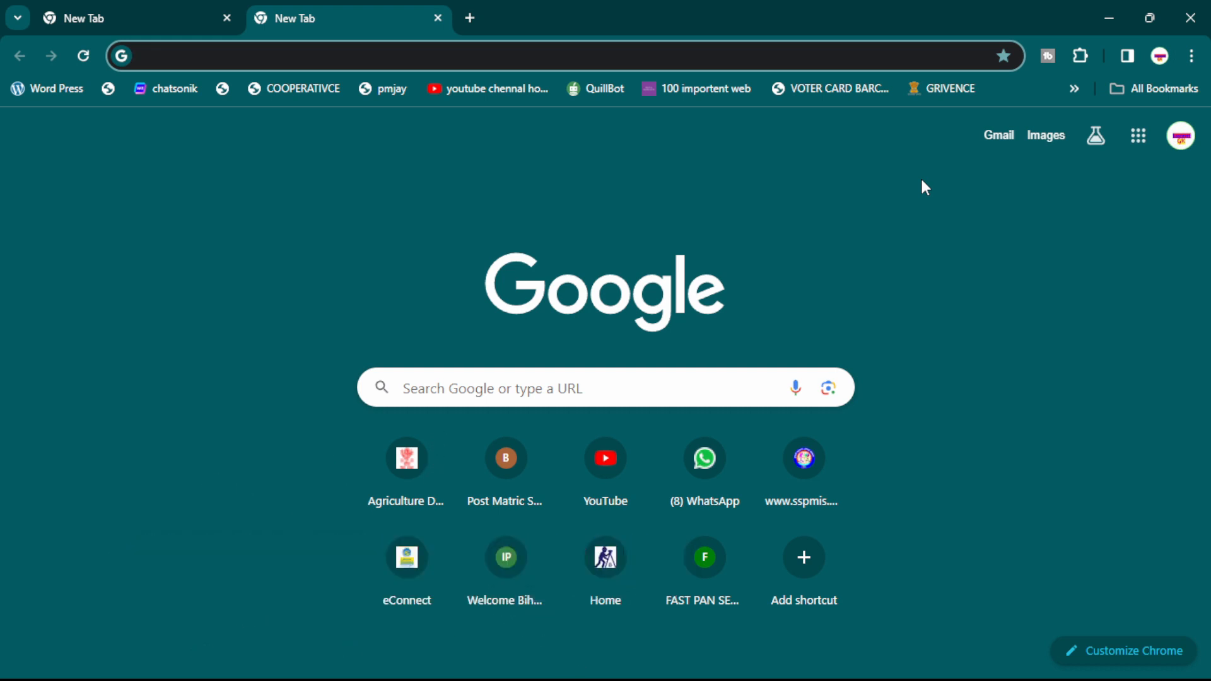
# Step: Load the Agriculture Department, Post Matric Scholarship and pmjay sites in three separate tabs, adding a new tab for the third
pyautogui.click(171, 12)
pyautogui.click(423, 485)
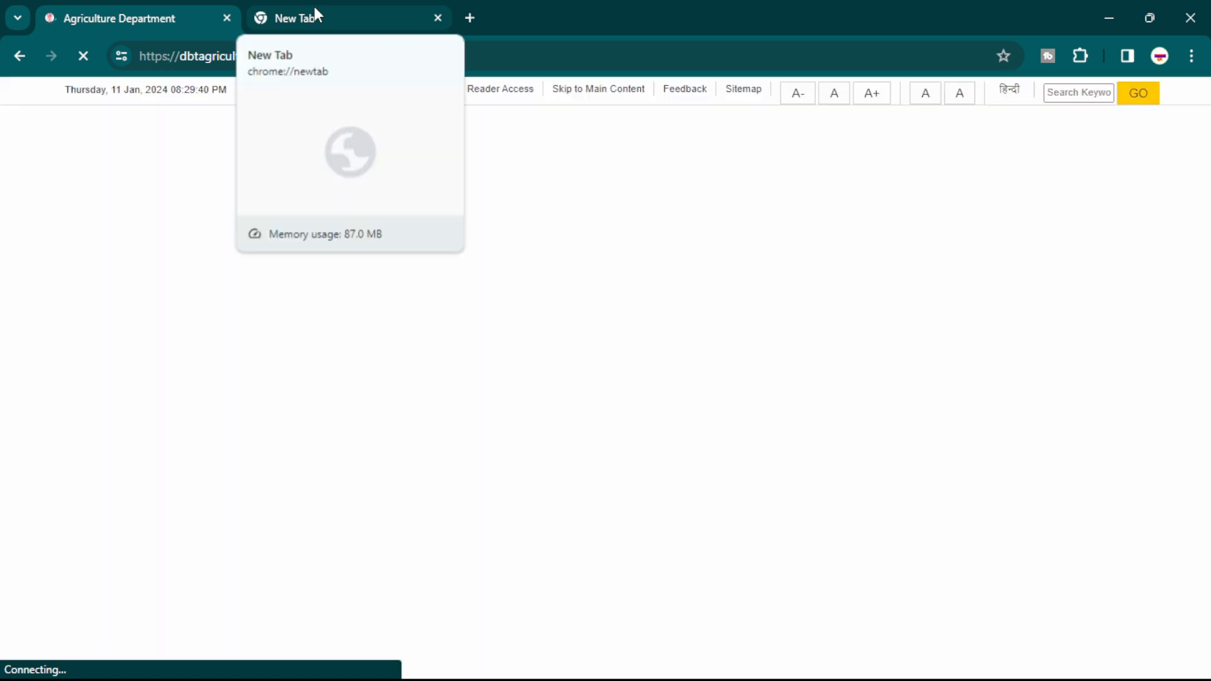
pyautogui.click(314, 8)
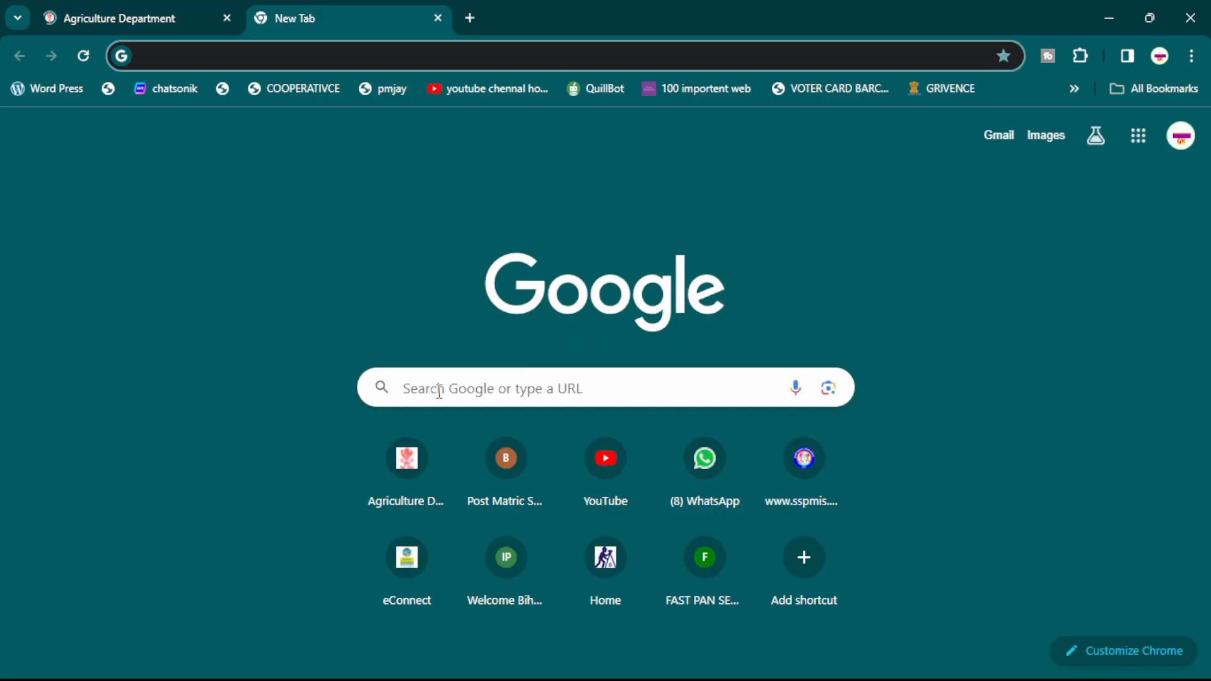
pyautogui.click(506, 489)
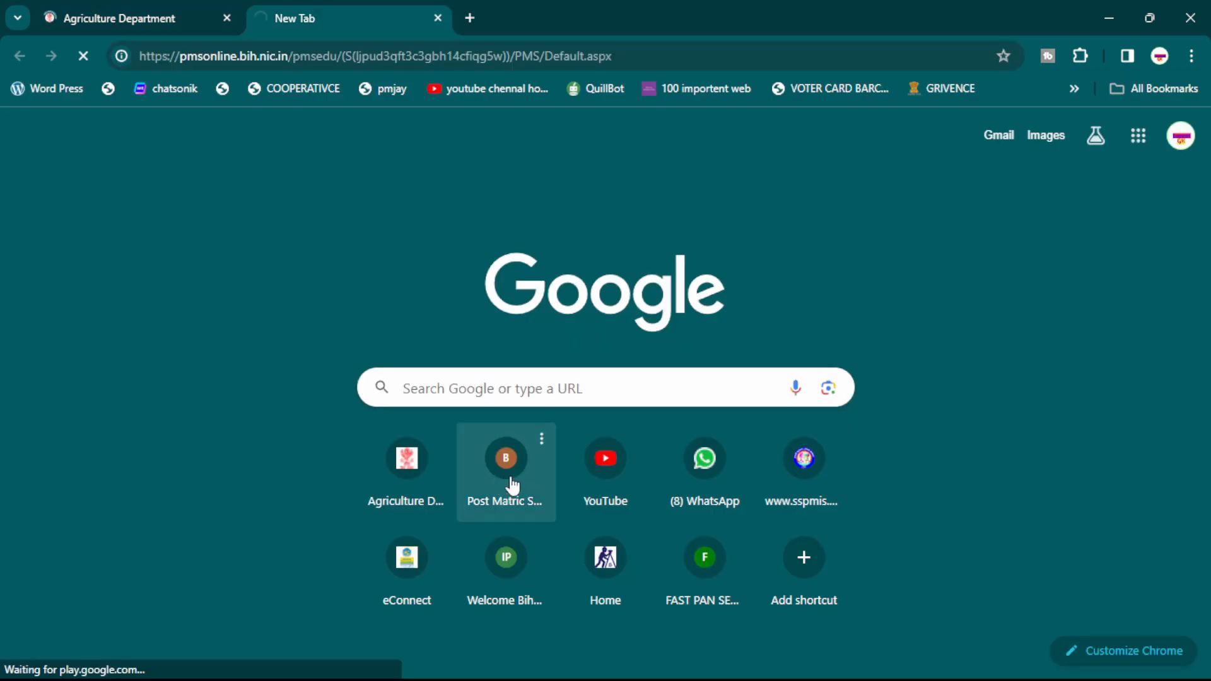
pyautogui.click(470, 19)
pyautogui.click(389, 98)
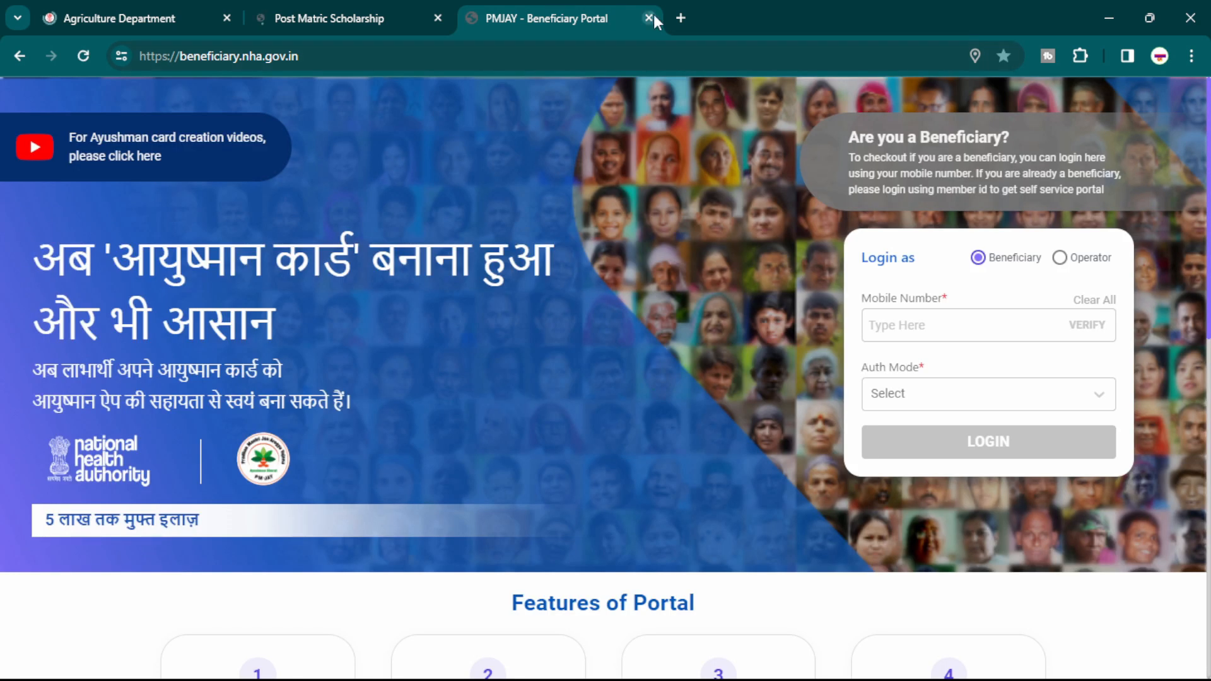
# Step: Close and restore the PMJAY - Beneficiary Portal tab, and twice restore and close the History tab
pyautogui.click(649, 18)
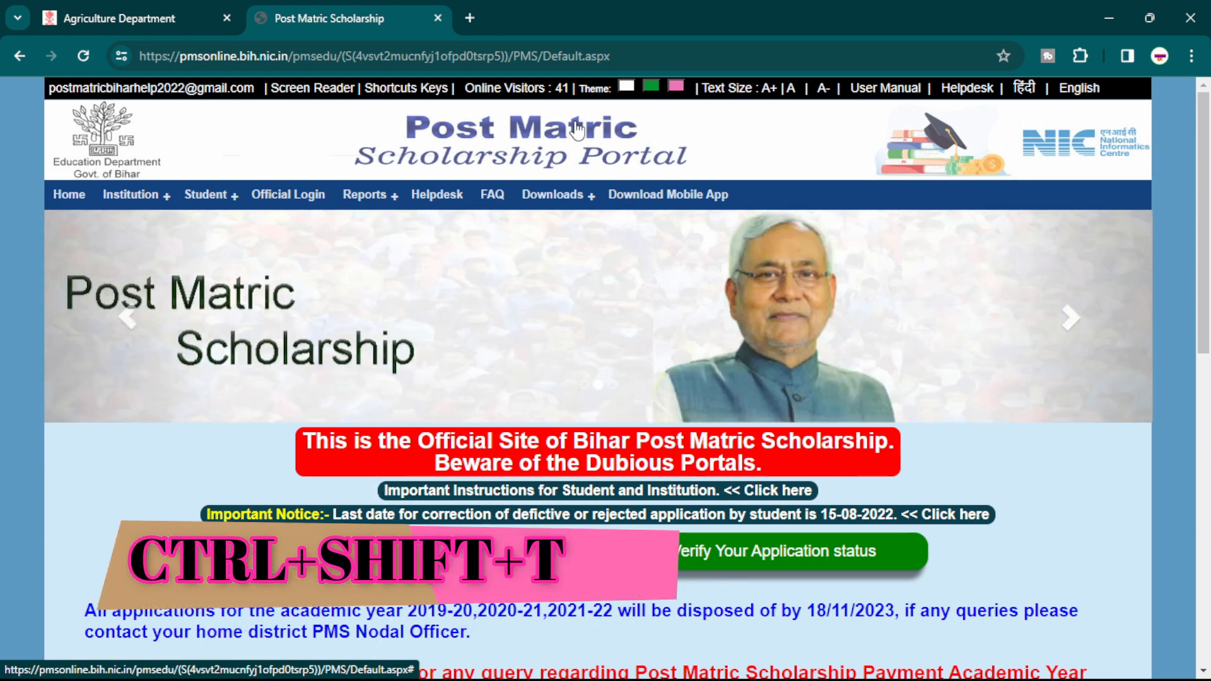
pyautogui.hotkey('ctrl', 'shift', 't')
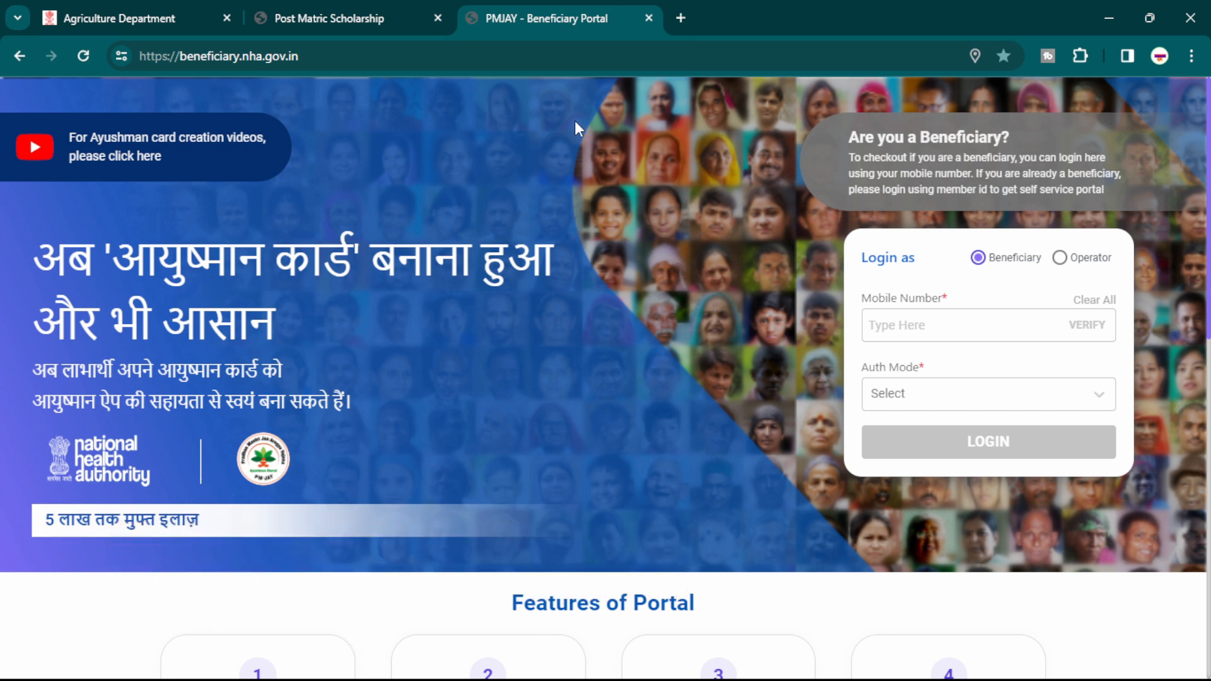
pyautogui.hotkey('ctrl', 'shift', 't')
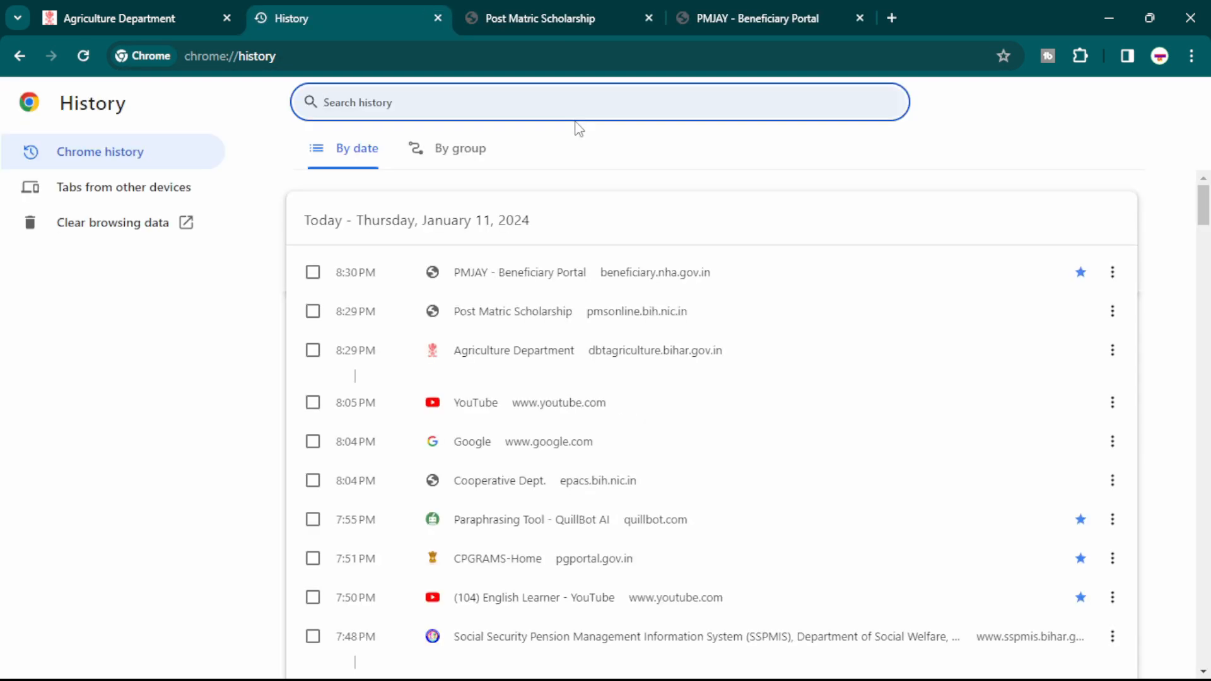
pyautogui.click(437, 18)
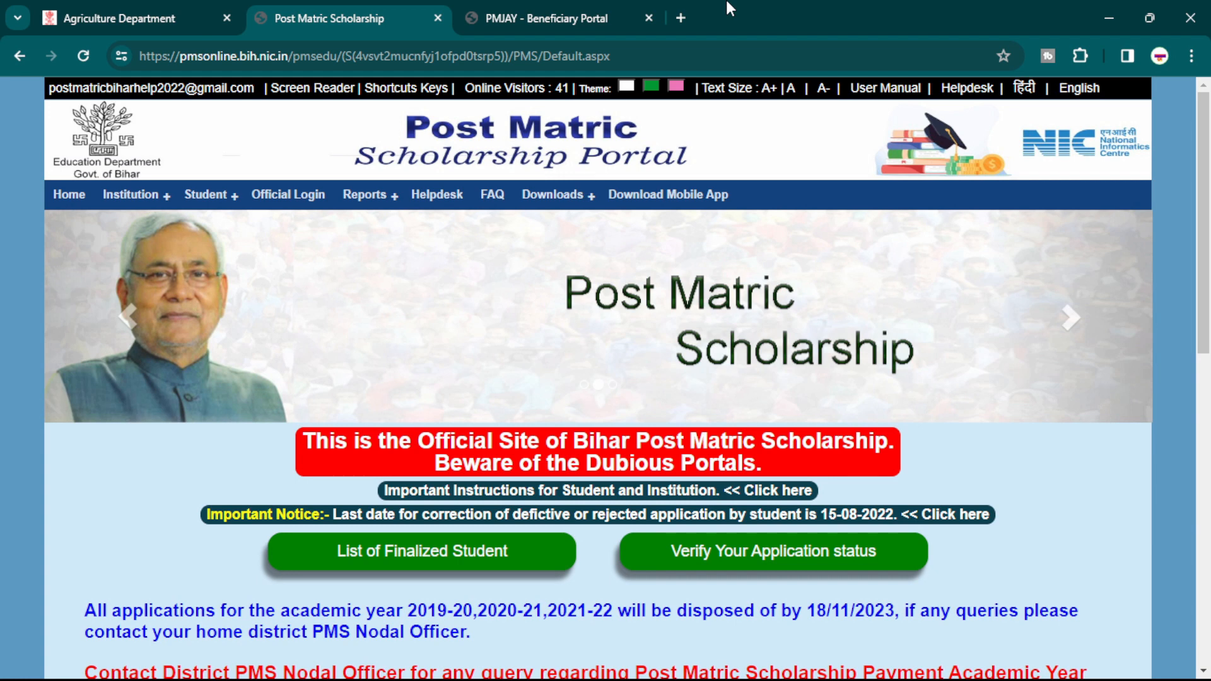
pyautogui.hotkey('ctrl', 'shift', 't')
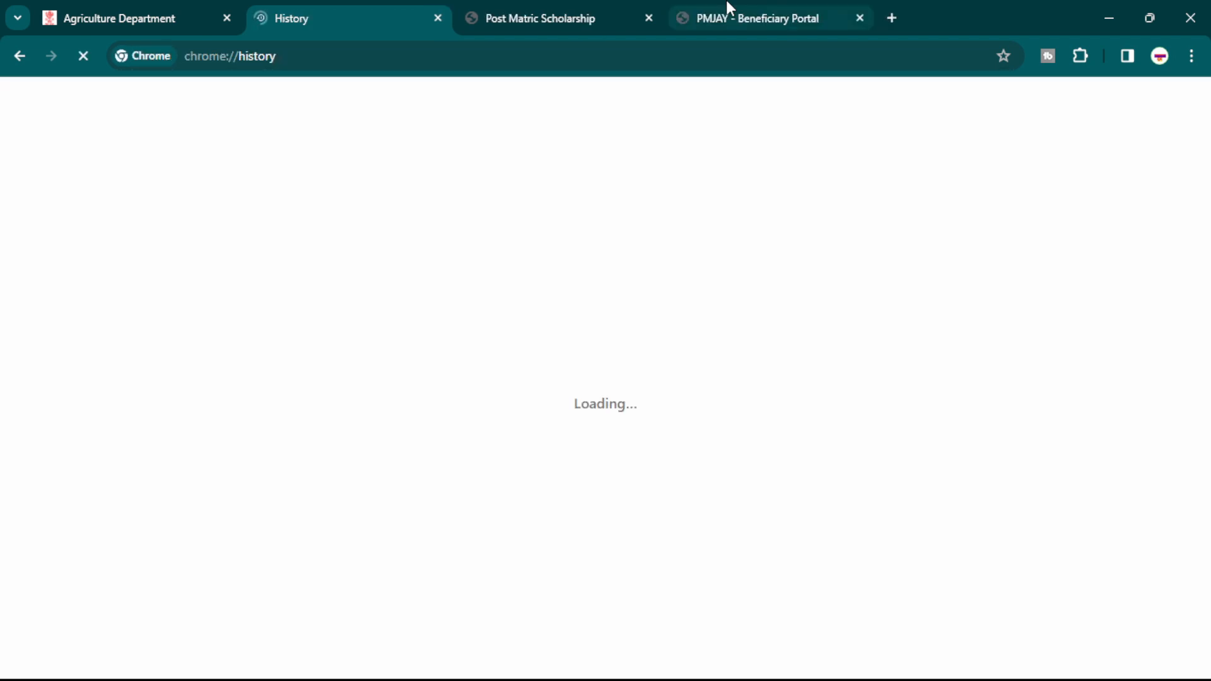
pyautogui.click(439, 18)
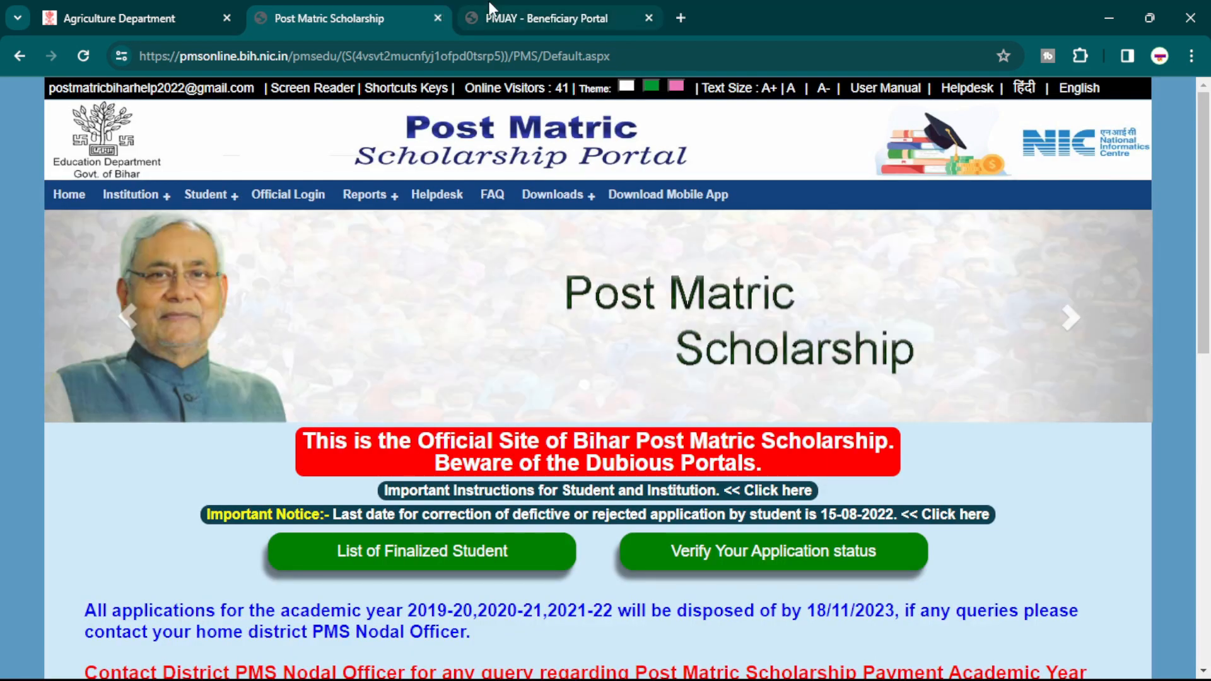
# Step: Open five blank tabs after the PMJAY - Beneficiary Portal tab
pyautogui.moveTo(490, 8)
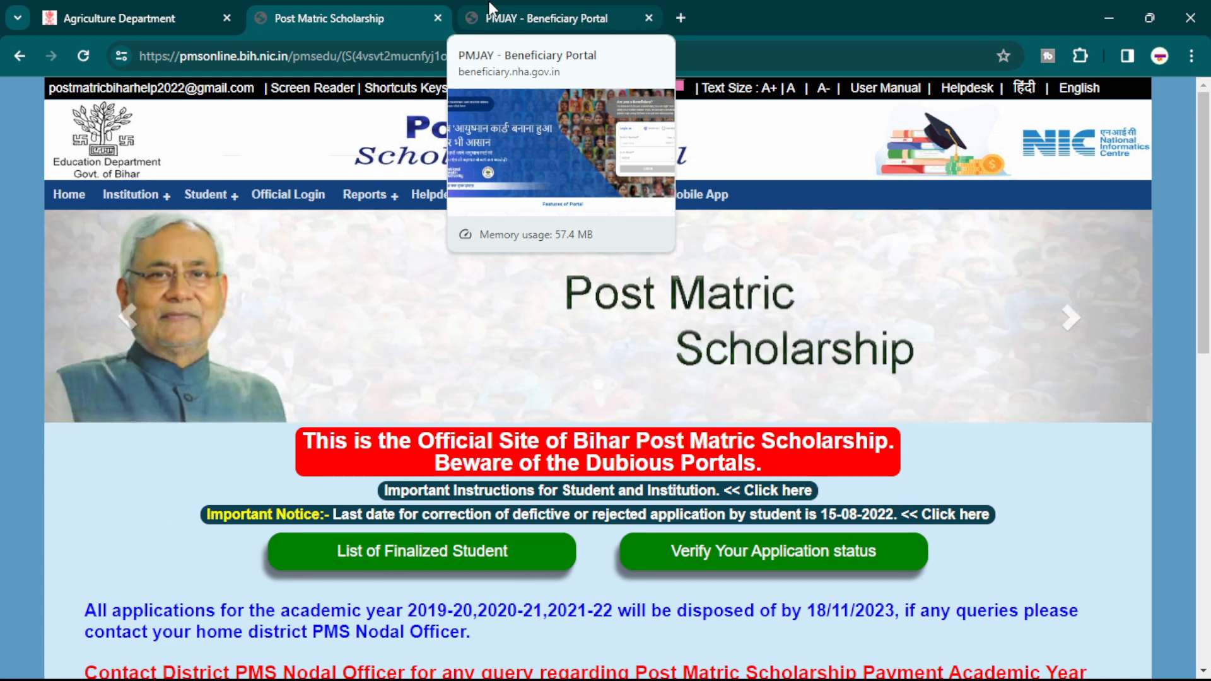
pyautogui.click(678, 5)
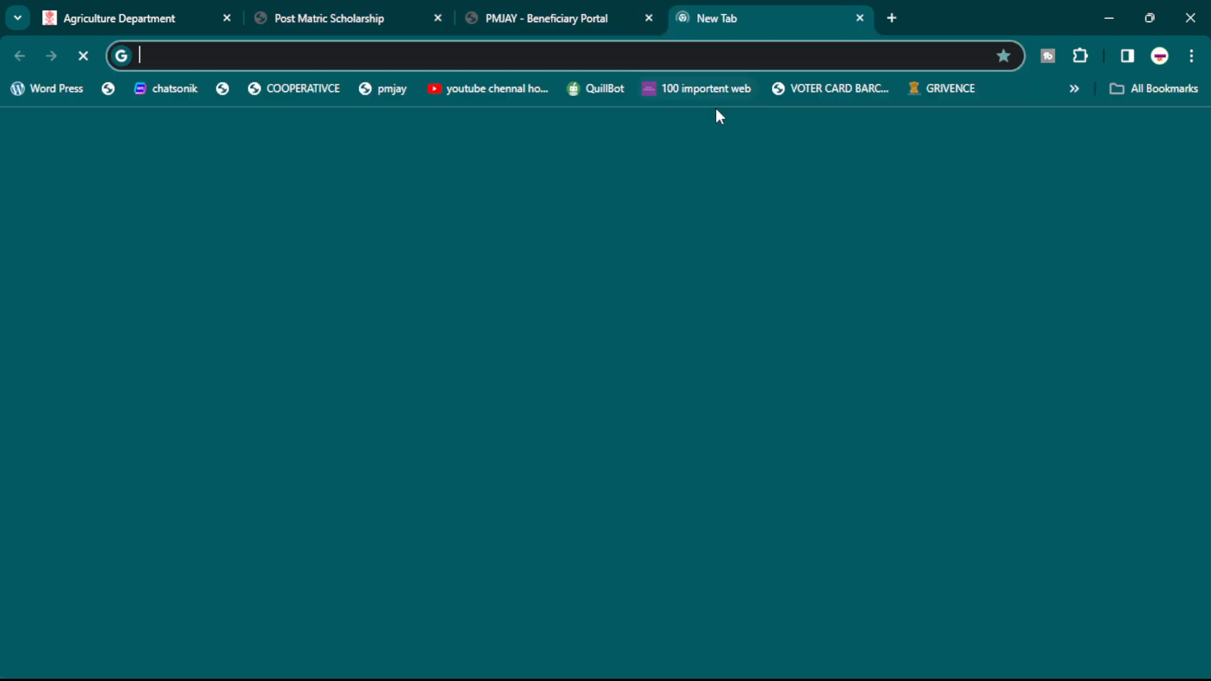
pyautogui.hotkey('ctrl', 't')
pyautogui.hotkey('ctrl', 't')
pyautogui.hotkey('ctrl', 't')
pyautogui.hotkey('ctrl', 't')
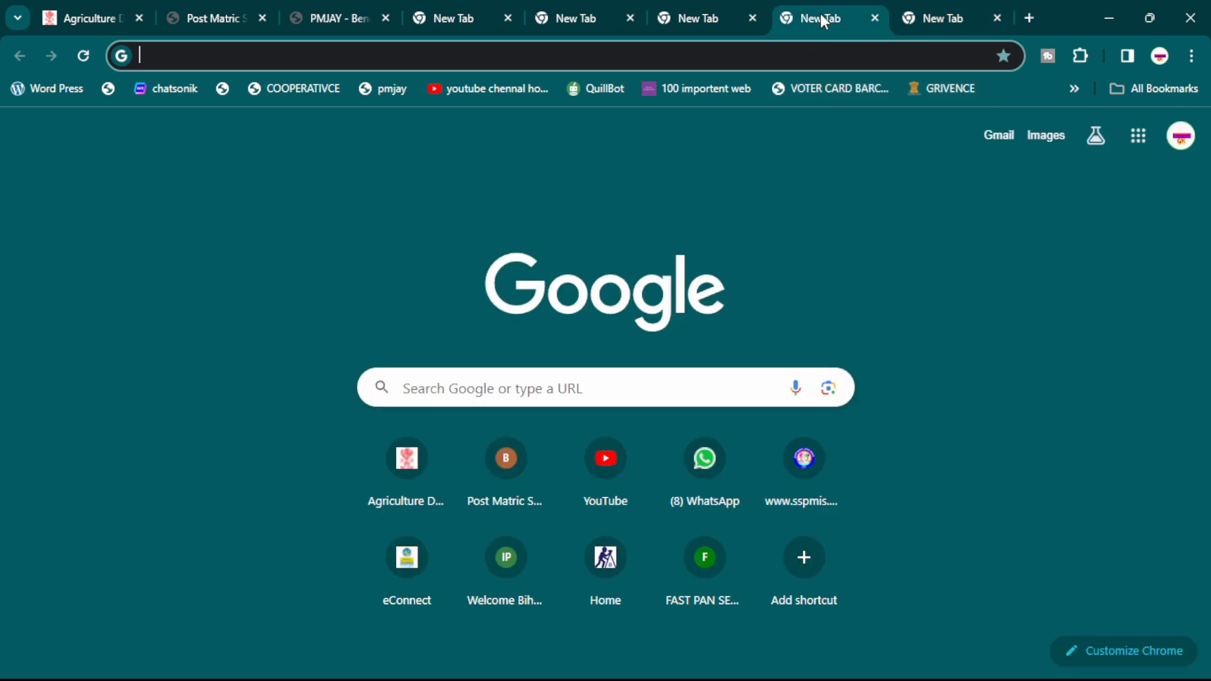
# Step: Select the sixth tab and cycle forward through all open tabs, wrapping around and ending on the Agriculture Department tab
pyautogui.click(714, 11)
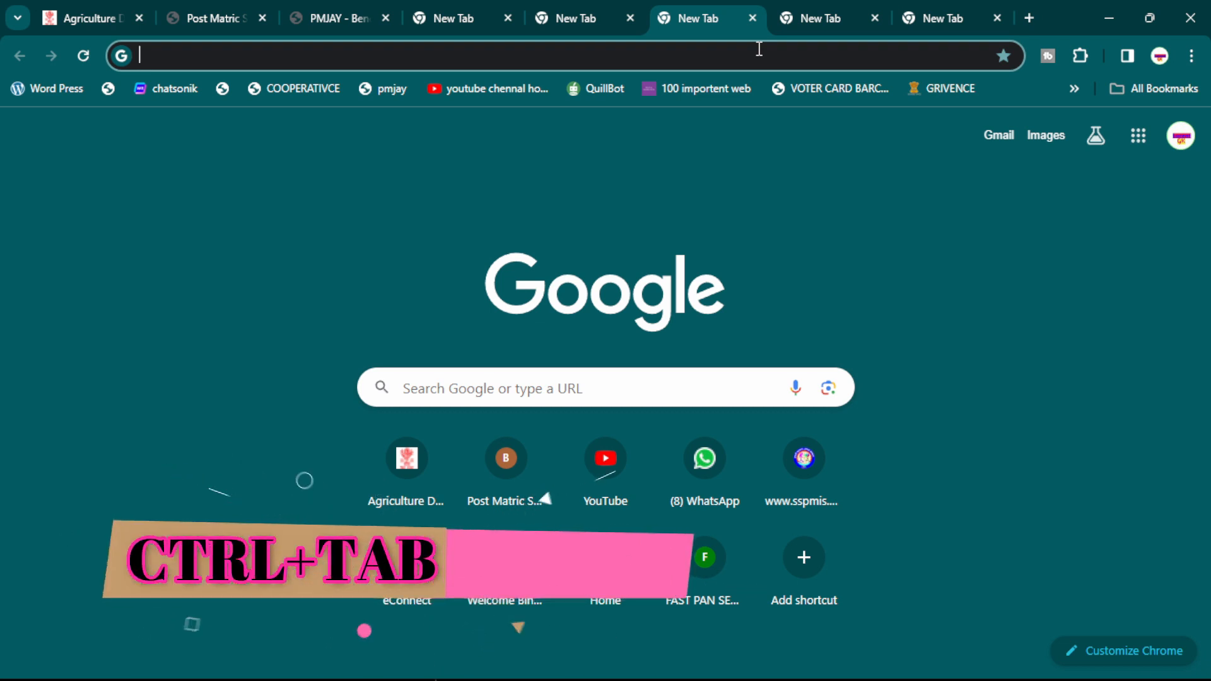
pyautogui.hotkey('ctrl', 'Tab')
pyautogui.hotkey('ctrl', 'Tab')
pyautogui.hotkey('ctrl', 'Tab')
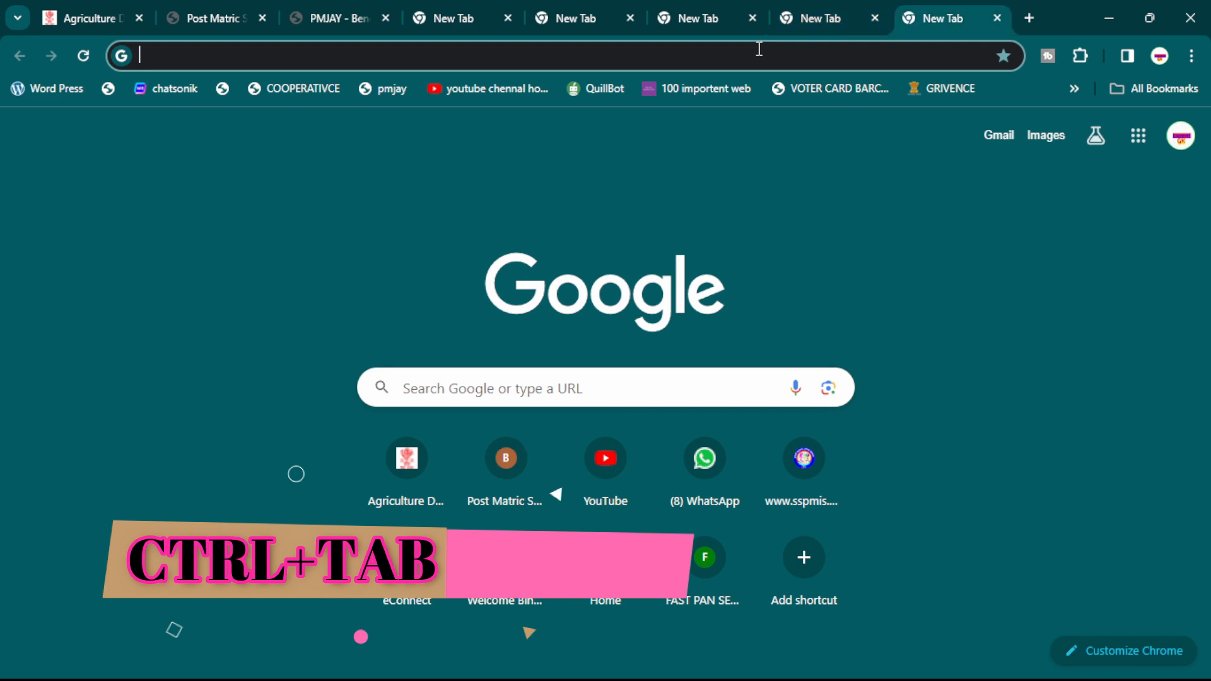
pyautogui.hotkey('ctrl', 'Tab')
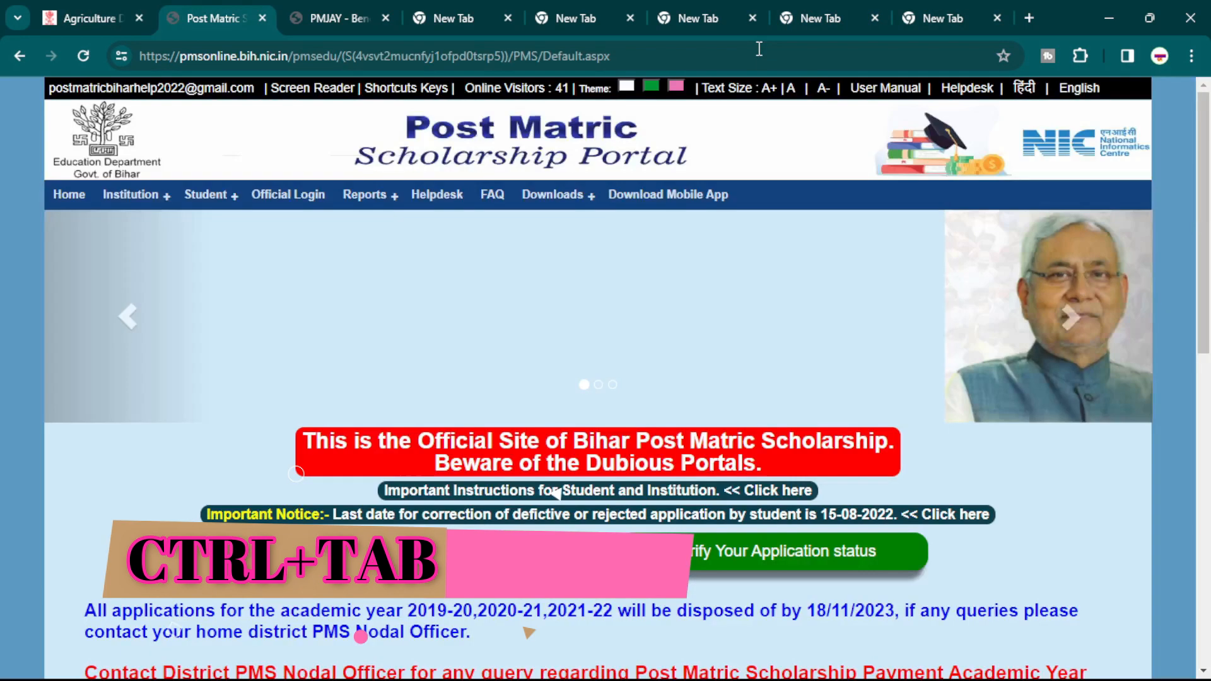
pyautogui.hotkey('ctrl', 'Tab')
pyautogui.hotkey('ctrl', 'Tab')
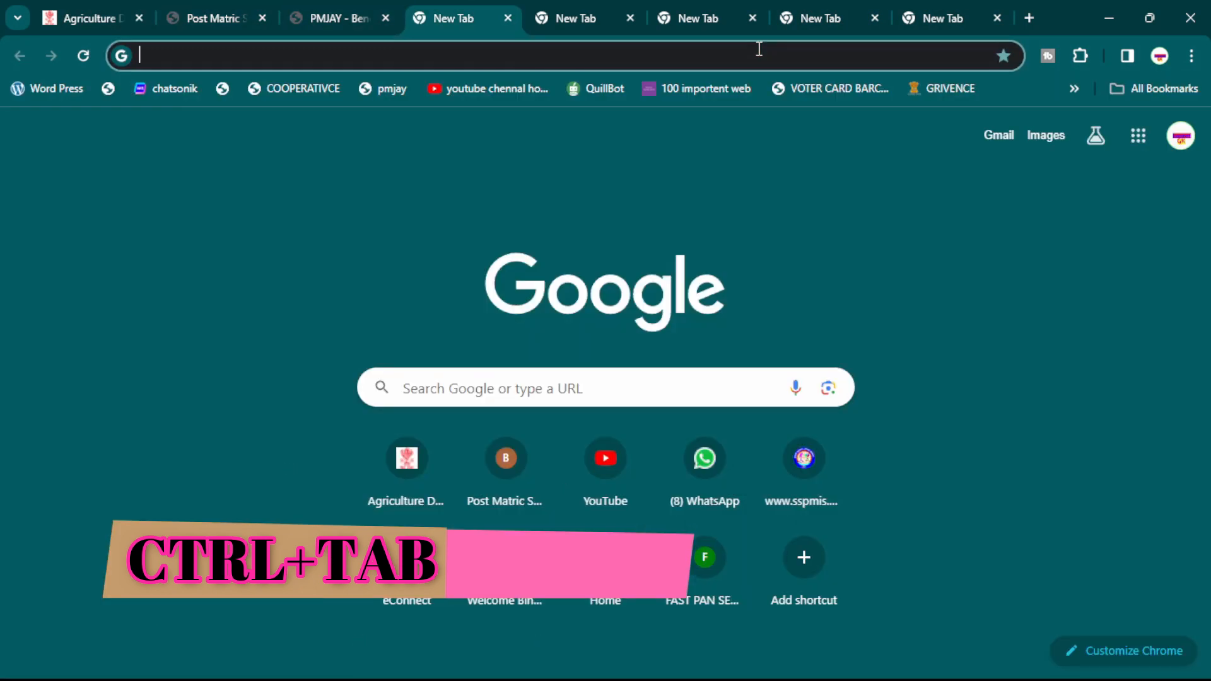
pyautogui.hotkey('ctrl', 'Tab')
pyautogui.hotkey('ctrl', 'Tab')
pyautogui.hotkey('ctrl', 'Tab')
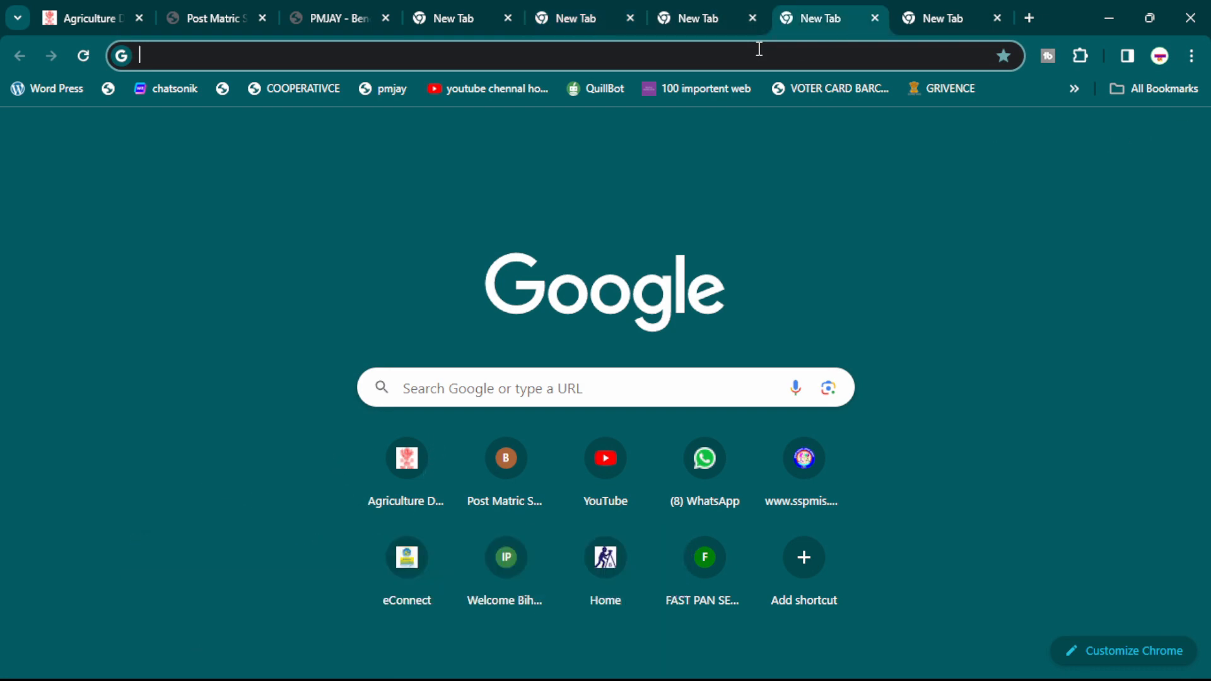
pyautogui.hotkey('ctrl', 'Tab')
pyautogui.hotkey('ctrl', 'Tab')
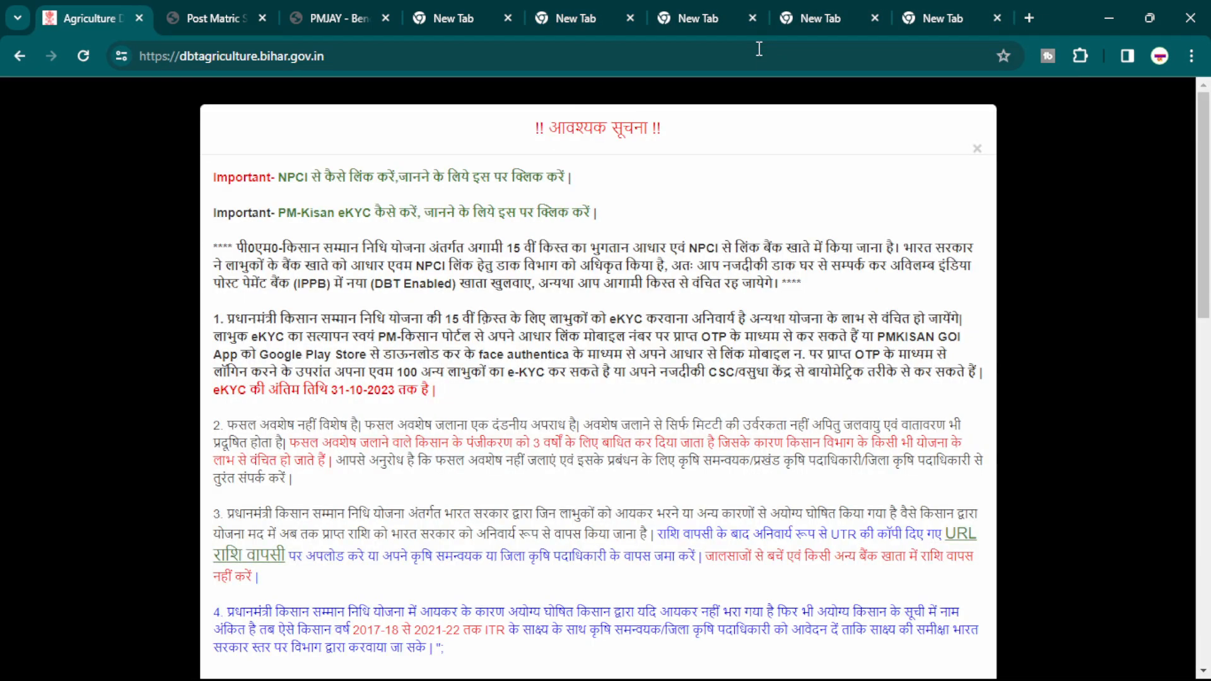
# Step: Cycle forward through all eight open tabs, wrapping past the Agriculture Department tab and ending on the fifth tab
pyautogui.hotkey('ctrl', 'Tab')
pyautogui.hotkey('ctrl', 'Tab')
pyautogui.hotkey('ctrl', 'Tab')
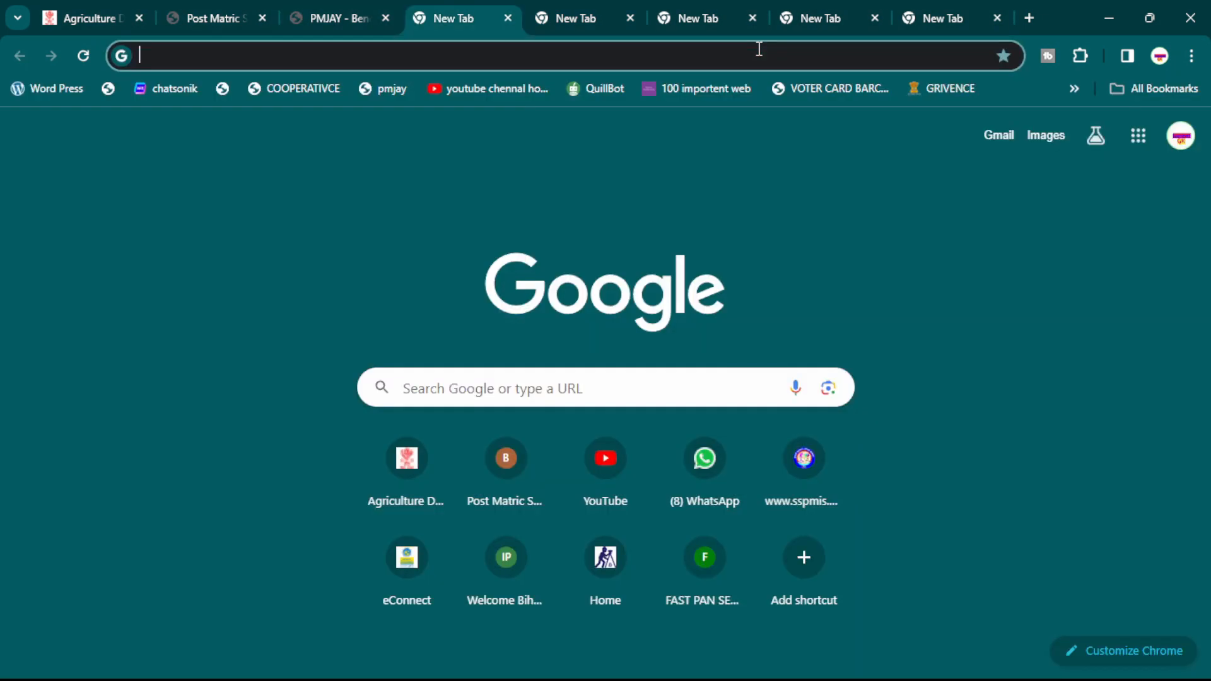
pyautogui.hotkey('ctrl', 'Tab')
pyautogui.hotkey('ctrl', 'Tab')
pyautogui.hotkey('ctrl', 'Tab')
pyautogui.hotkey('ctrl', 'Tab')
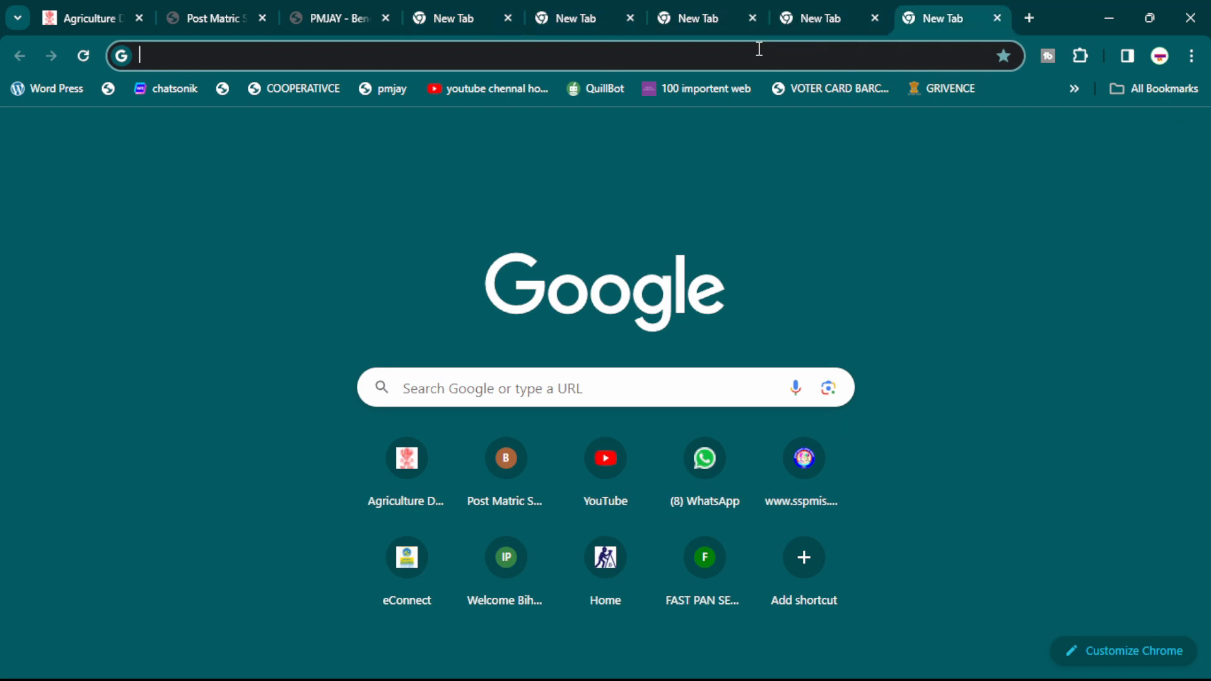
pyautogui.hotkey('ctrl', 'Tab')
pyautogui.hotkey('ctrl', 'Tab')
pyautogui.hotkey('ctrl', 'Tab')
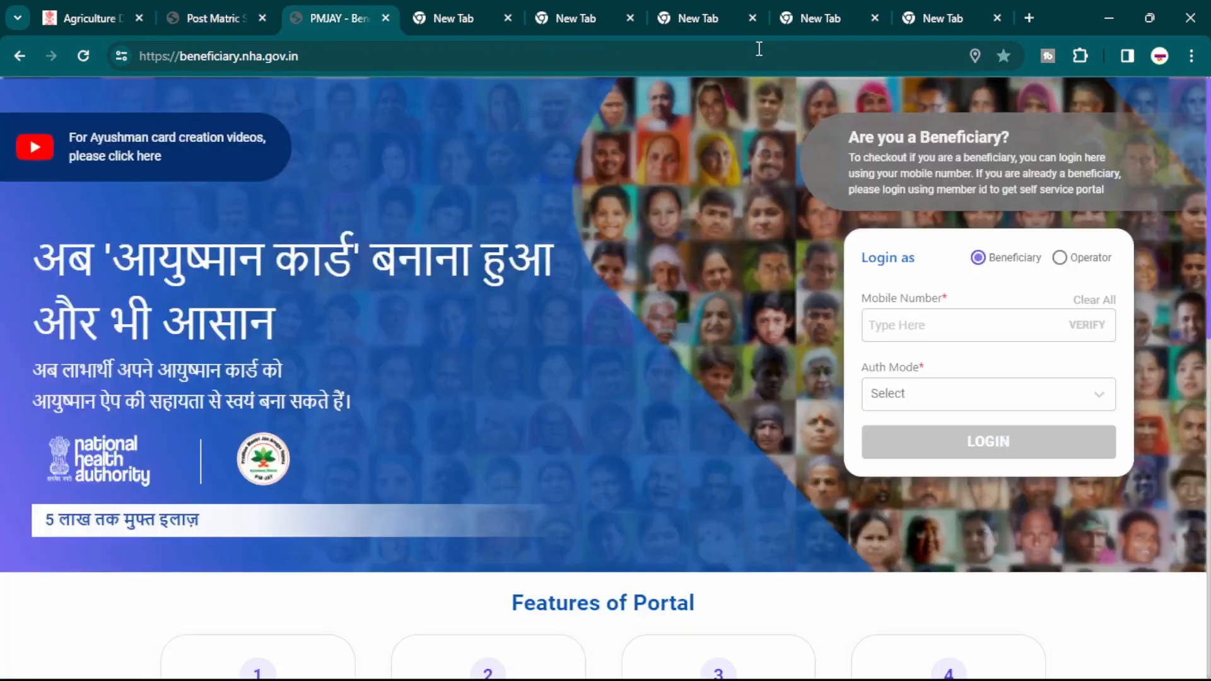
pyautogui.hotkey('ctrl', 'Tab')
pyautogui.hotkey('ctrl', 'Tab')
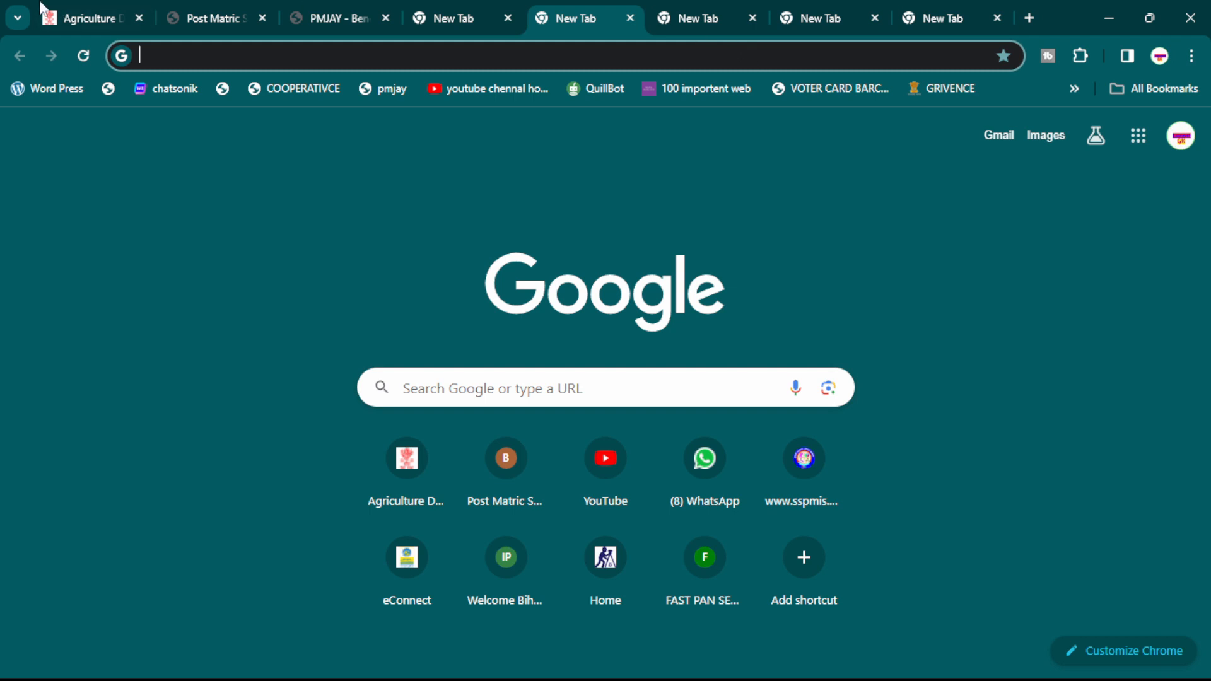
# Step: Open eleven more blank tabs after the existing eight
pyautogui.moveTo(79, 5)
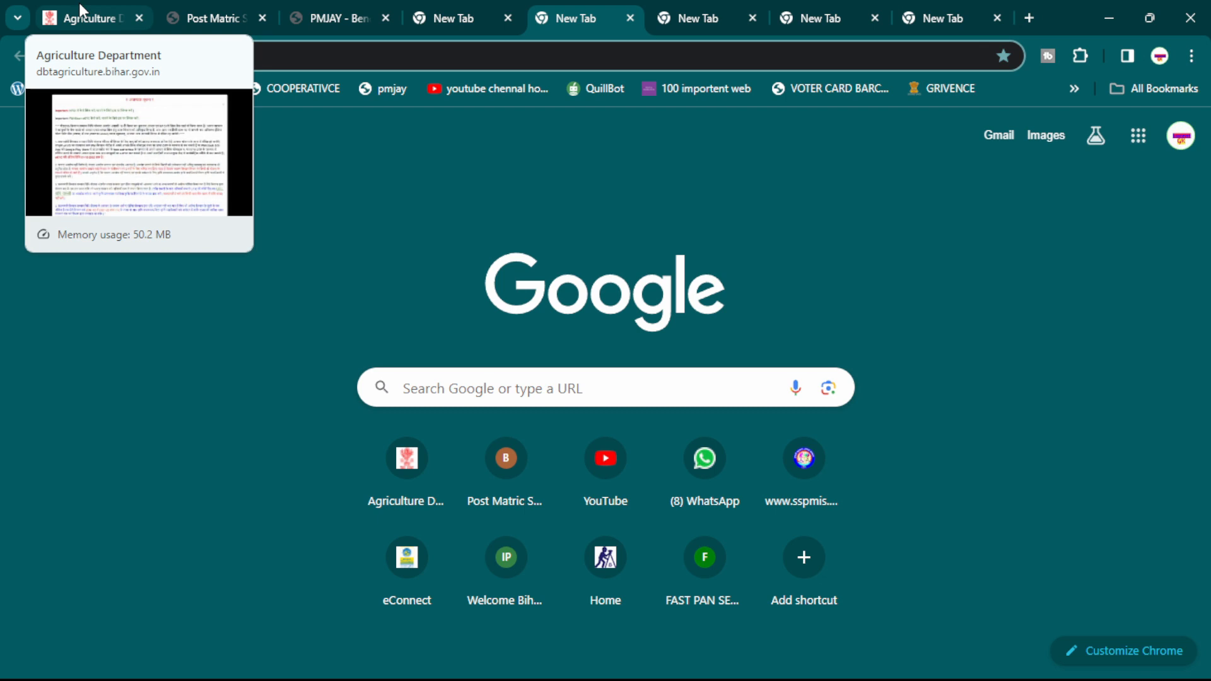
pyautogui.hotkey('ctrl', 't')
pyautogui.hotkey('ctrl', 't')
pyautogui.hotkey('ctrl', 't')
pyautogui.hotkey('ctrl', 't')
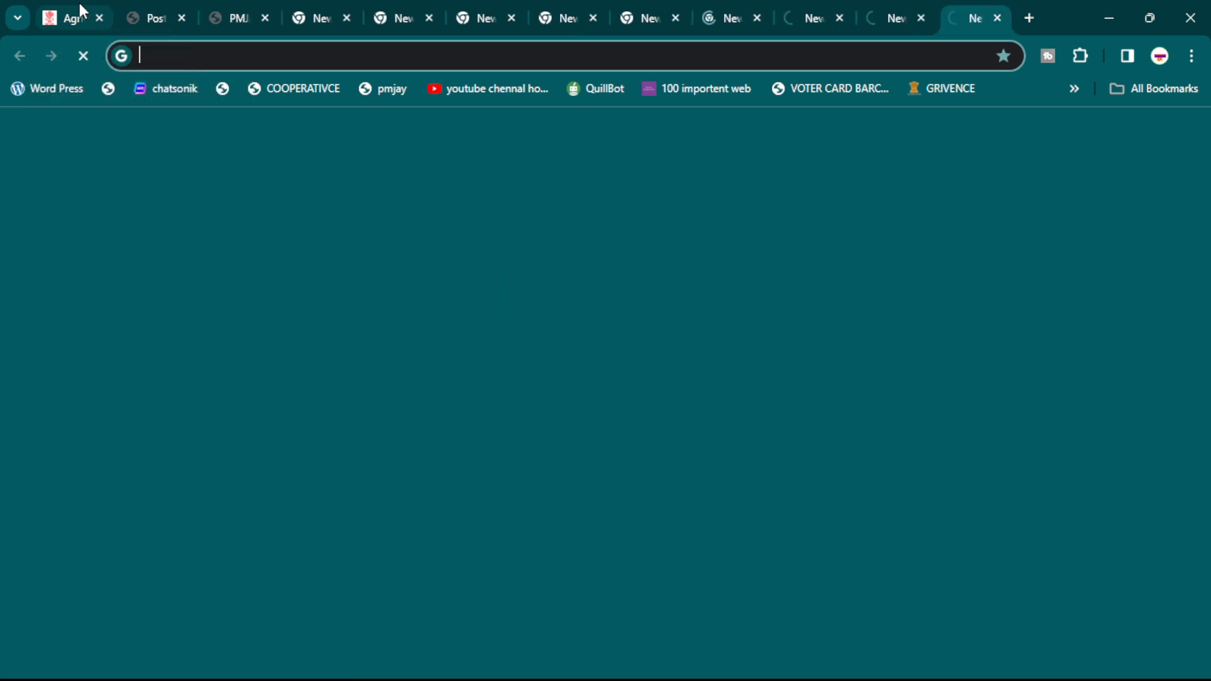
pyautogui.hotkey('ctrl', 't')
pyautogui.hotkey('ctrl', 't')
pyautogui.hotkey('ctrl', 't')
pyautogui.hotkey('ctrl', 't')
pyautogui.hotkey('ctrl', 't')
pyautogui.hotkey('ctrl', 't')
pyautogui.hotkey('ctrl', 't')
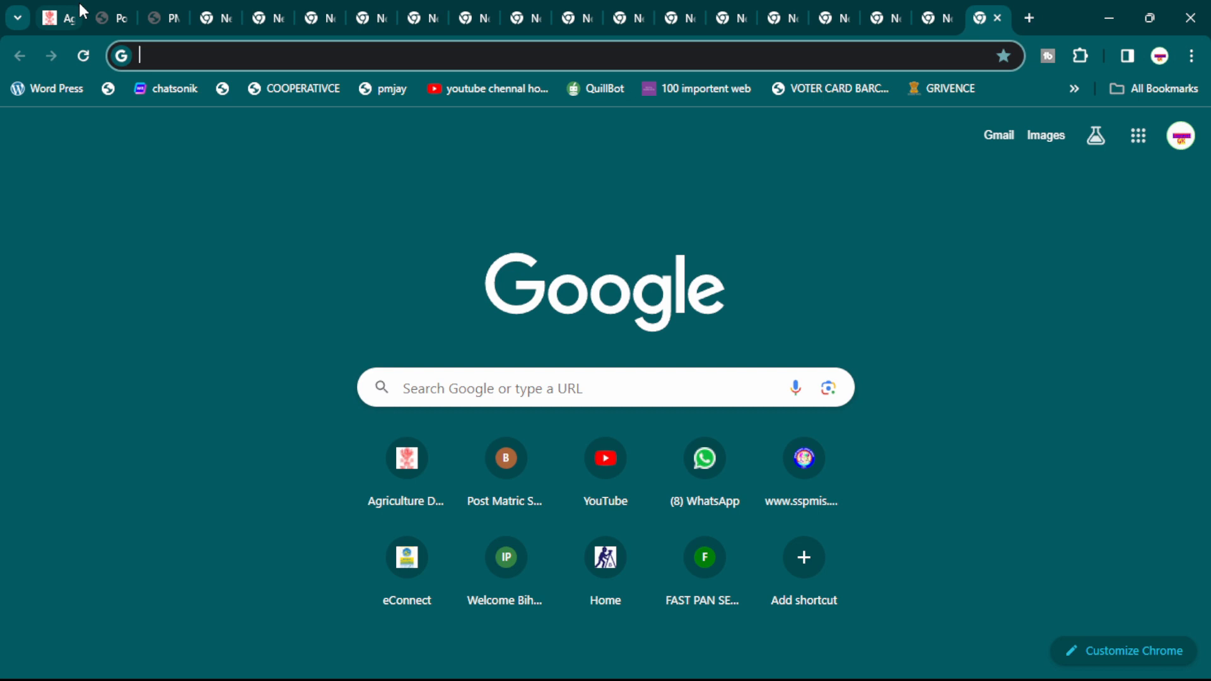
# Step: Cycle forward from the last tab, wrapping around to the sixth tab, and select the last and twelfth tabs directly
pyautogui.hotkey('ctrl', 'Tab')
pyautogui.hotkey('ctrl', 'Tab')
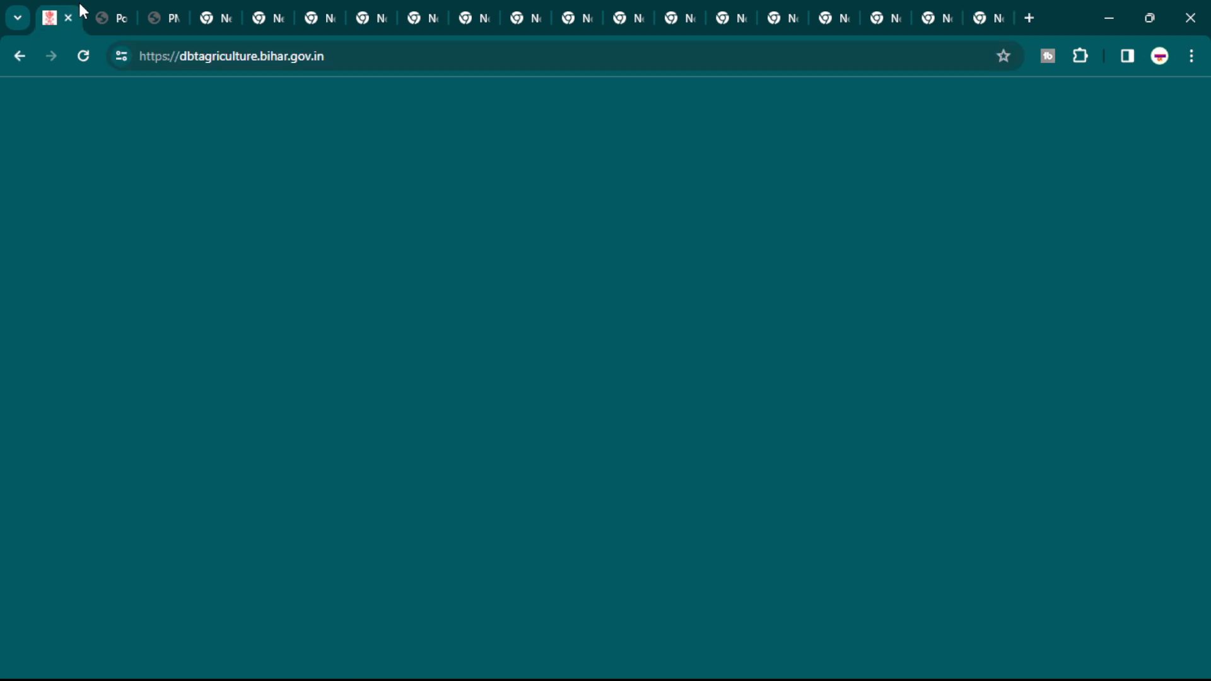
pyautogui.hotkey('ctrl', 'Tab')
pyautogui.hotkey('ctrl', 'Tab')
pyautogui.hotkey('ctrl', 'Tab')
pyautogui.hotkey('ctrl', 'Tab')
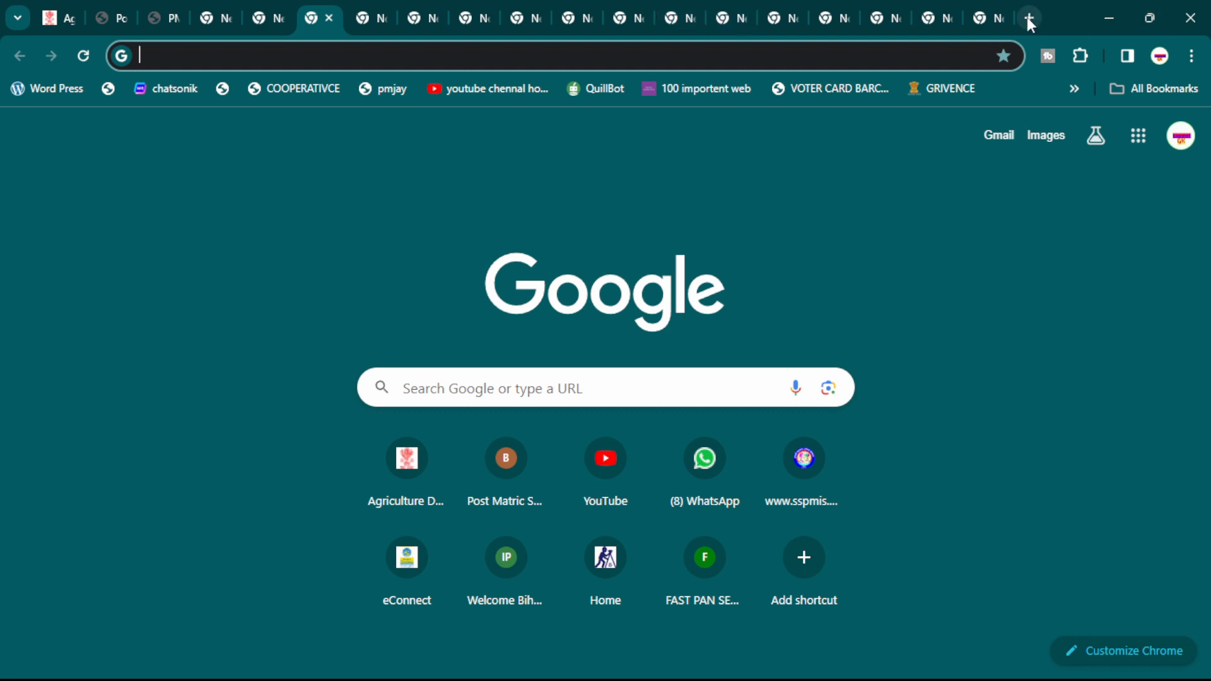
pyautogui.click(1000, 20)
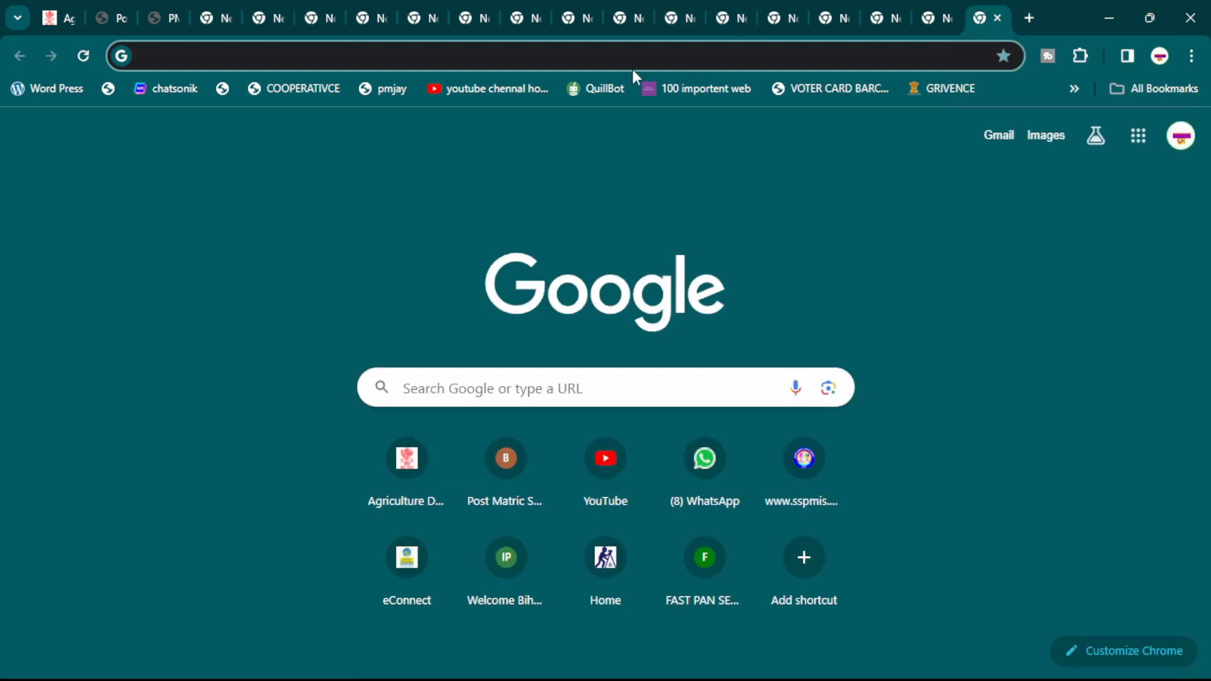
pyautogui.click(642, 19)
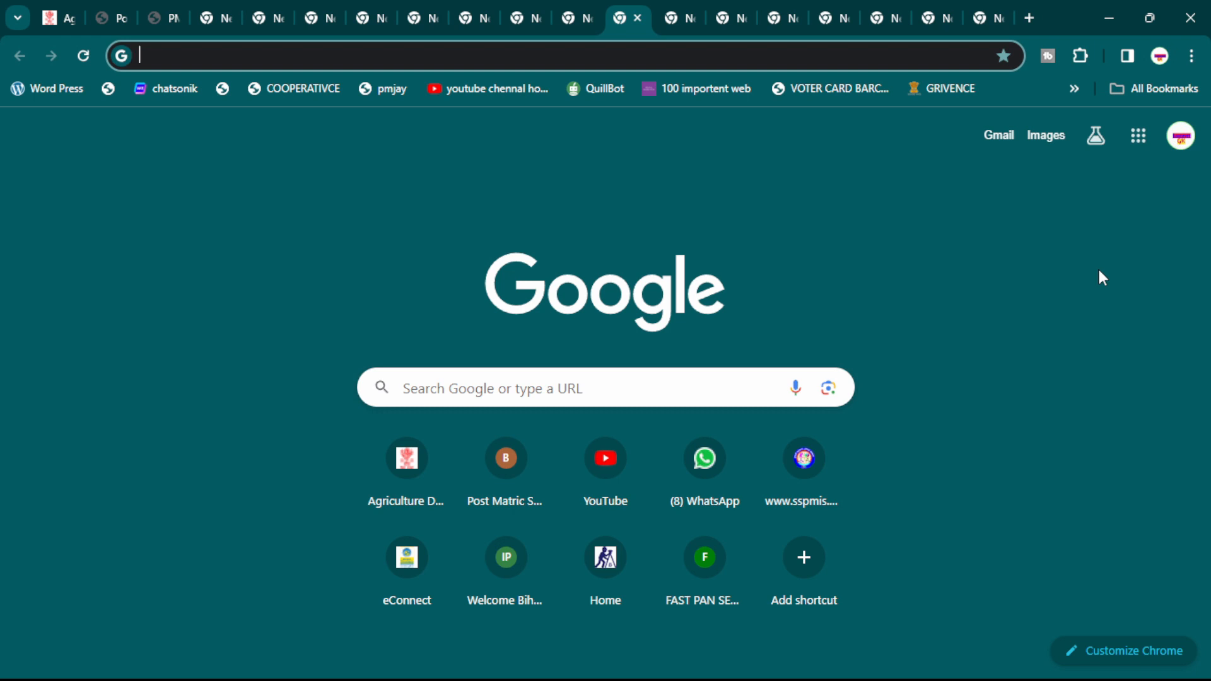
# Step: Jump directly to the first, second, fifth, last and eighth tabs in turn
pyautogui.hotkey('ctrl', '1')
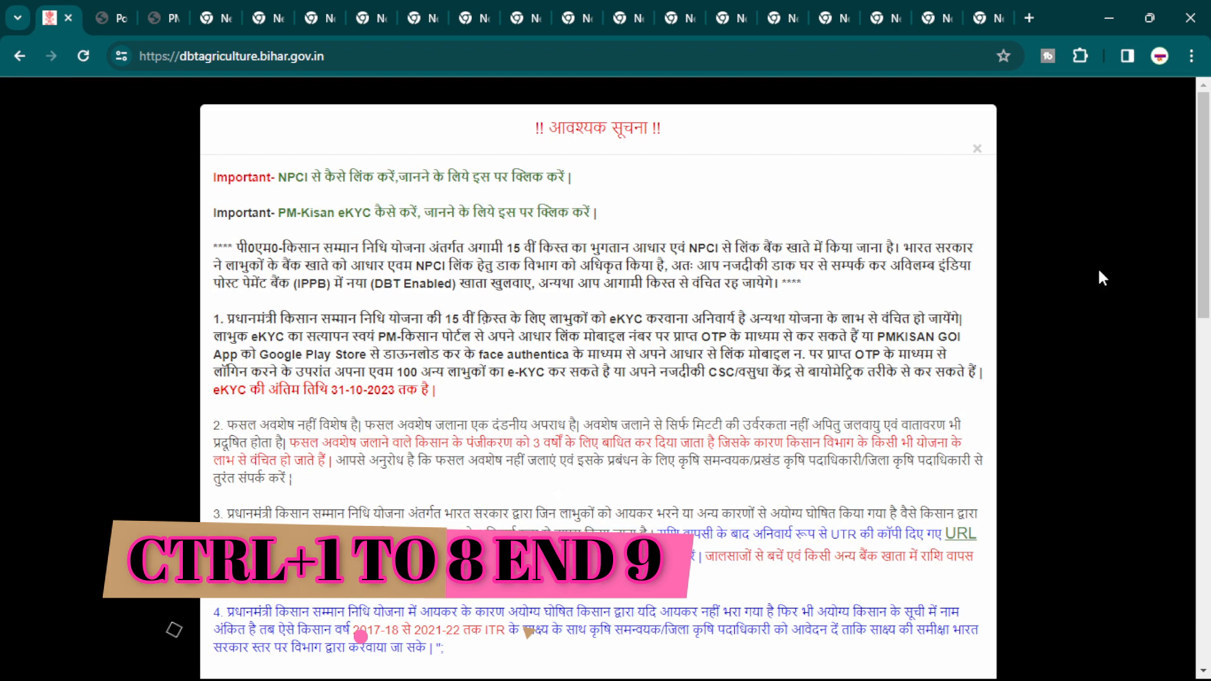
pyautogui.hotkey('ctrl', '2')
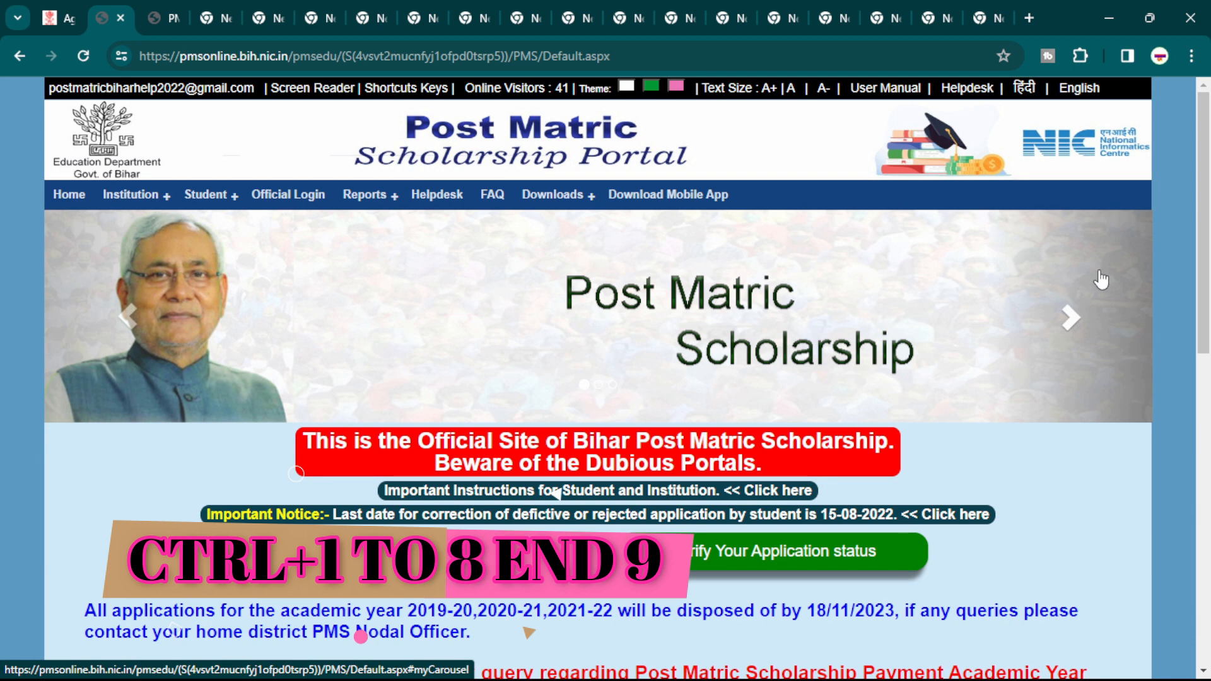
pyautogui.hotkey('ctrl', '5')
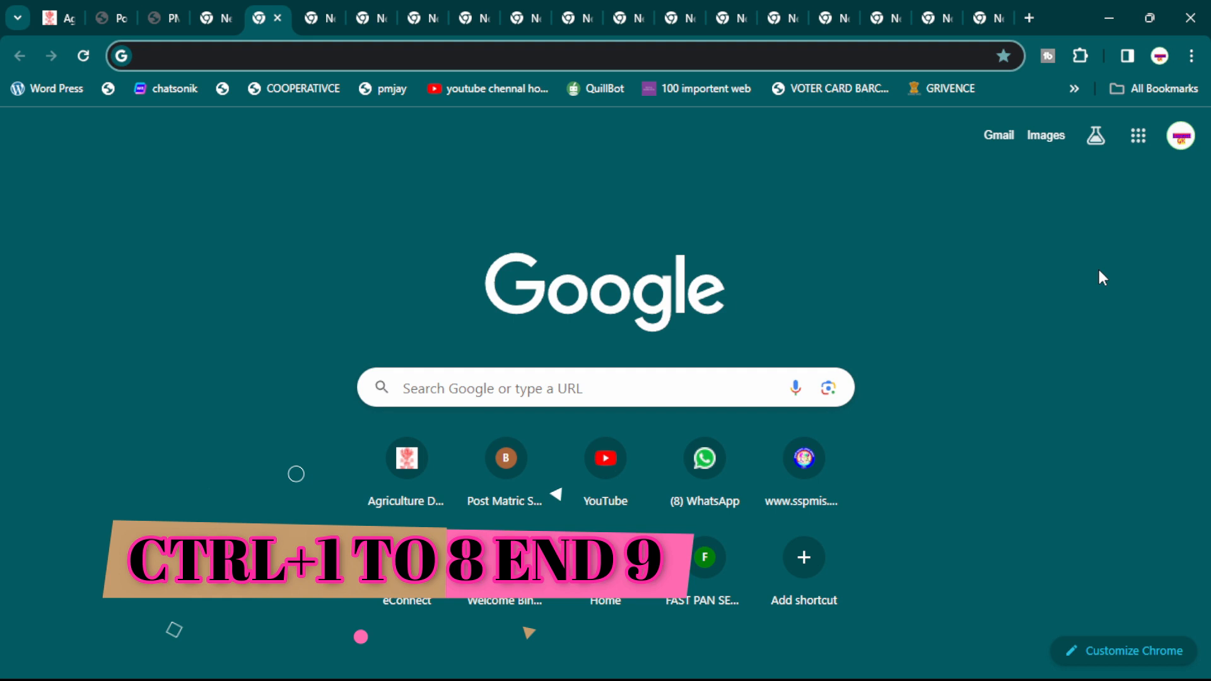
pyautogui.hotkey('ctrl', '9')
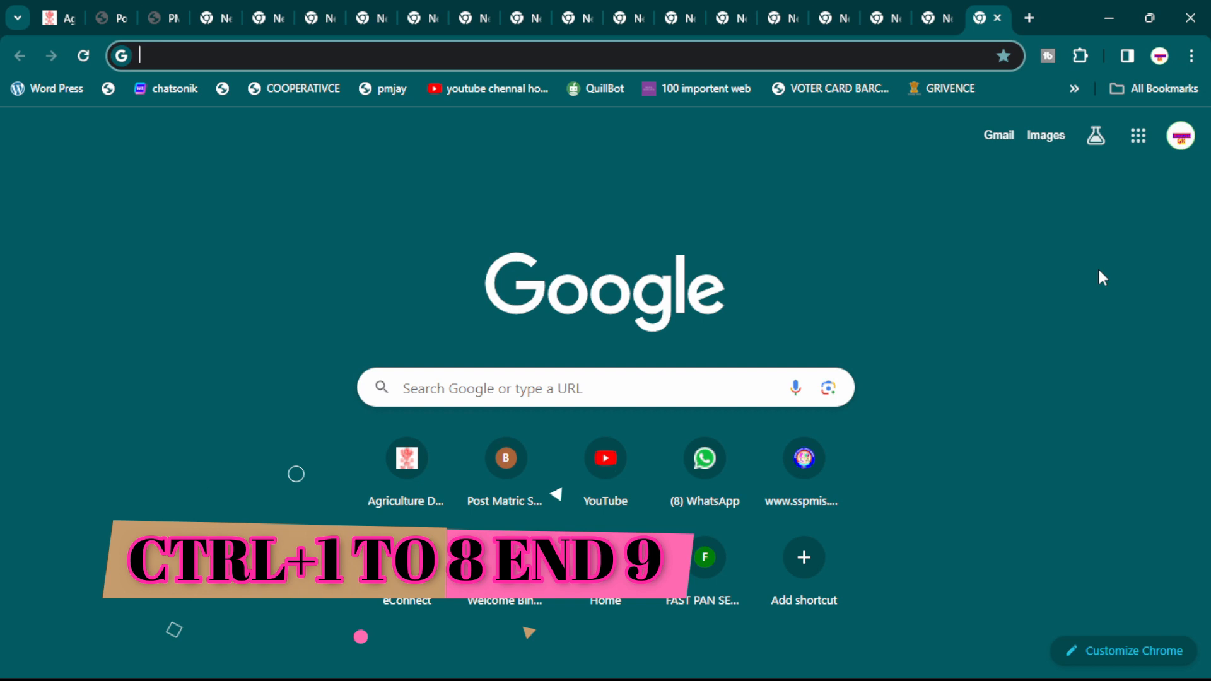
pyautogui.hotkey('ctrl', '8')
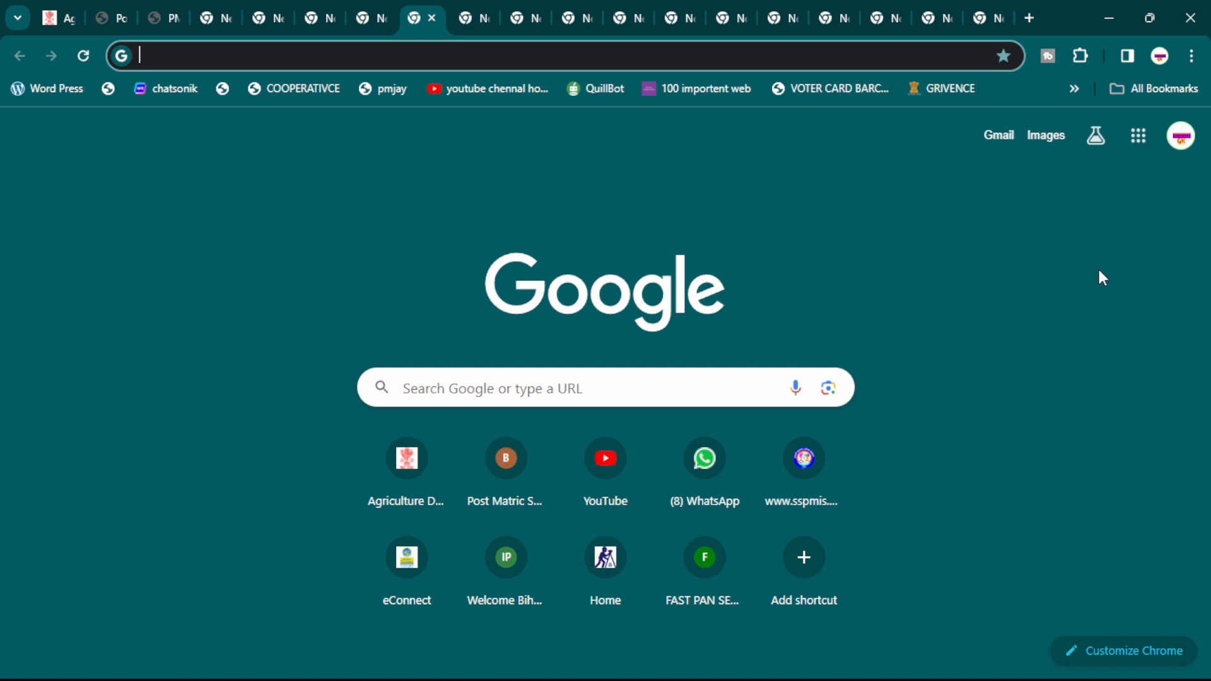
# Step: Return to the first tab, advance one tab at a time to the fourth, and jump to the eighth tab
pyautogui.hotkey('ctrl', '1')
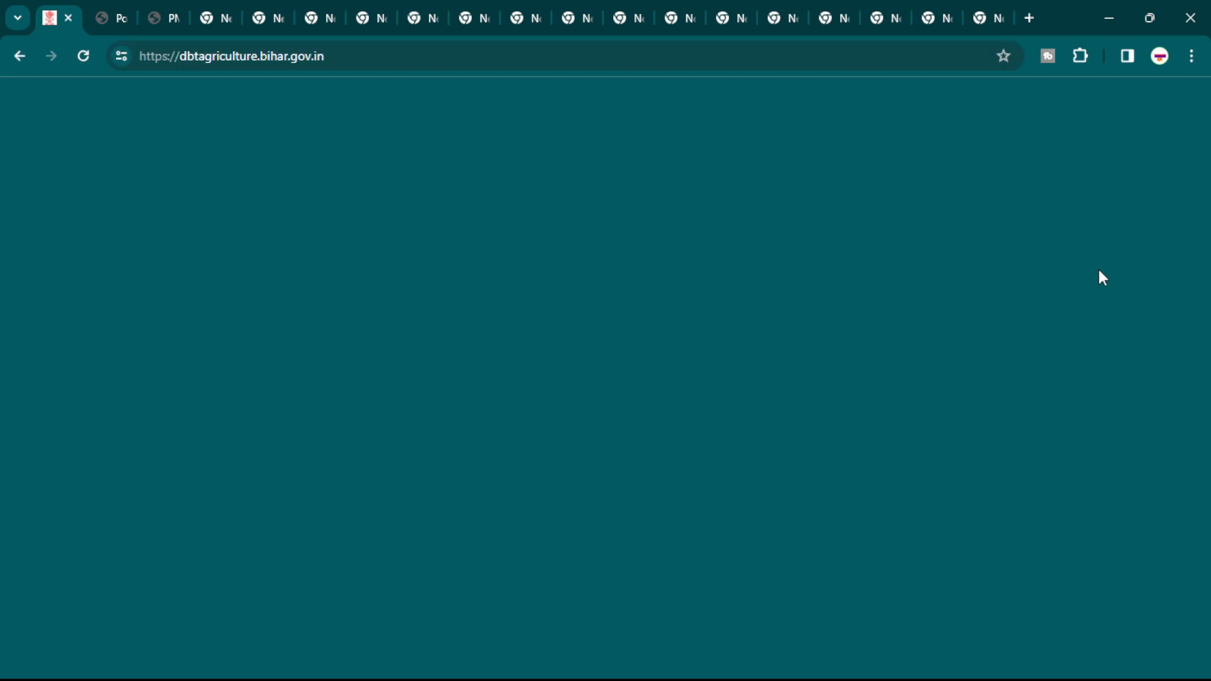
pyautogui.hotkey('ctrl', 'Tab')
pyautogui.hotkey('ctrl', 'Tab')
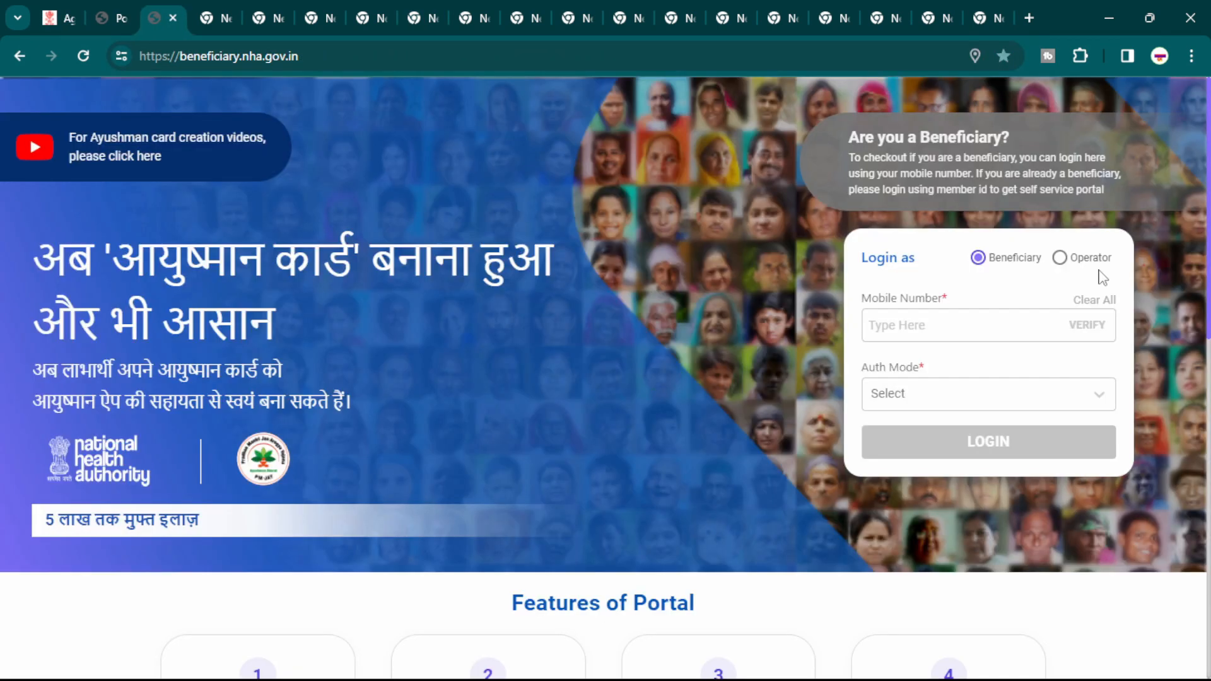
pyautogui.hotkey('ctrl', 'Tab')
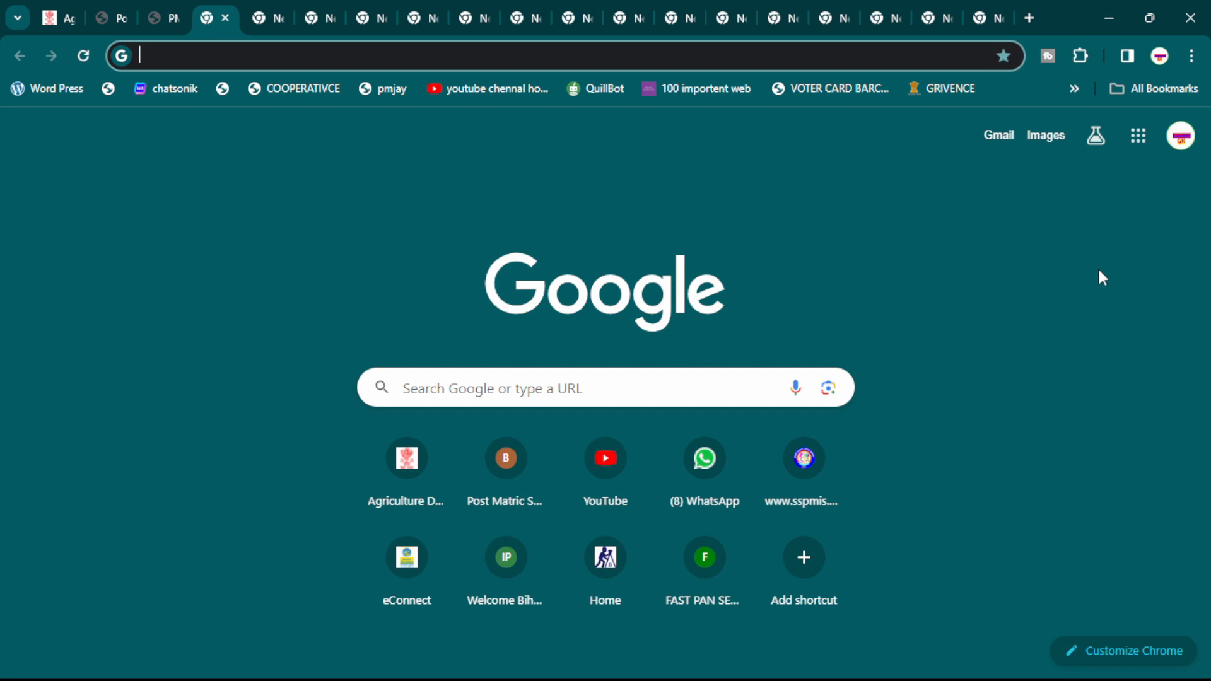
pyautogui.hotkey('ctrl', '8')
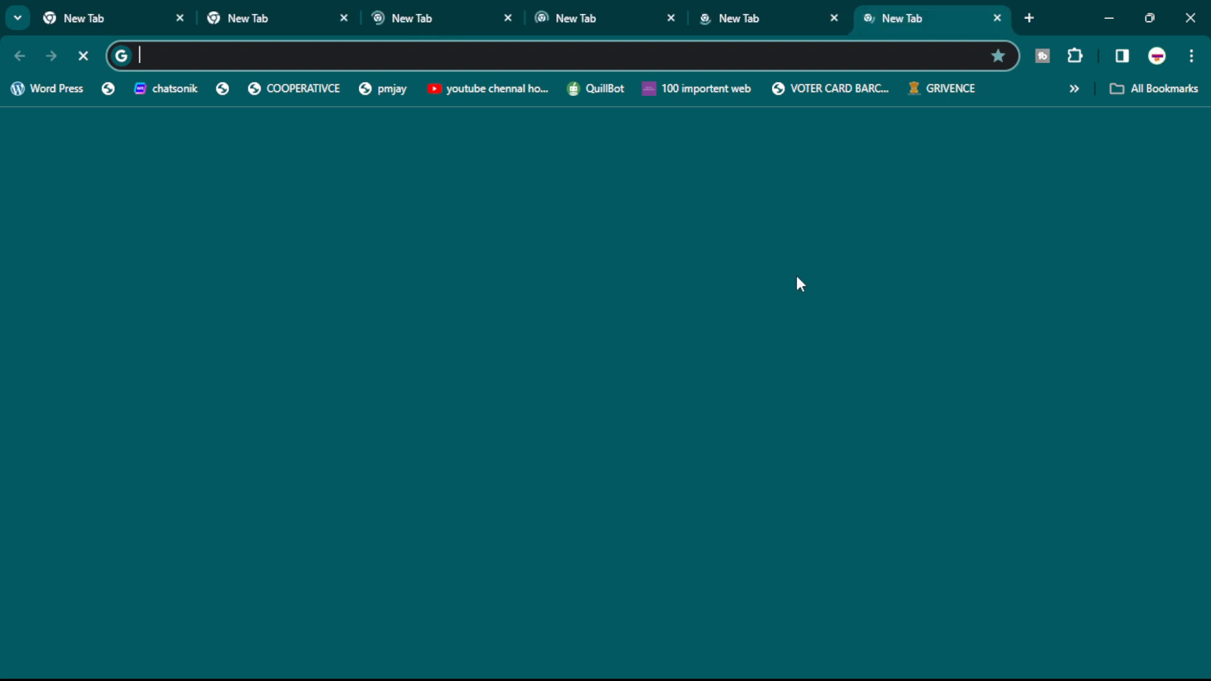
# Step: In the window with six blank tabs, load the Agriculture Department site in the first tab and the Post Matric Scholarship site in the third
pyautogui.hotkey('ctrl', '1')
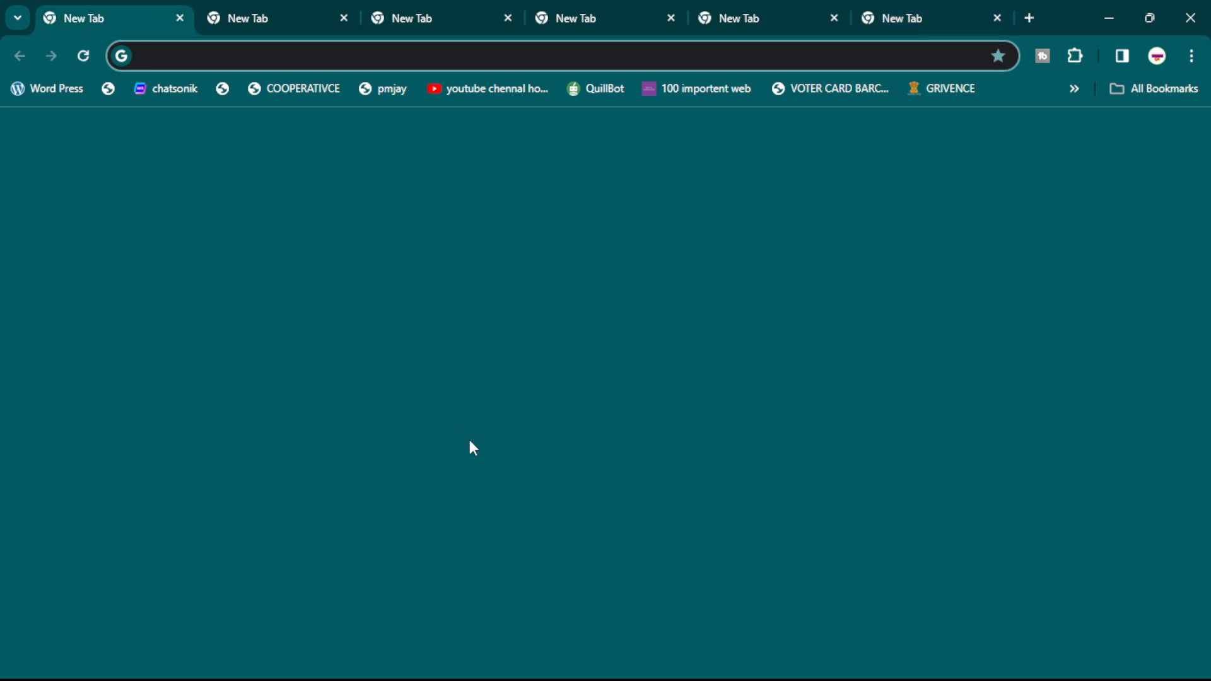
pyautogui.click(432, 470)
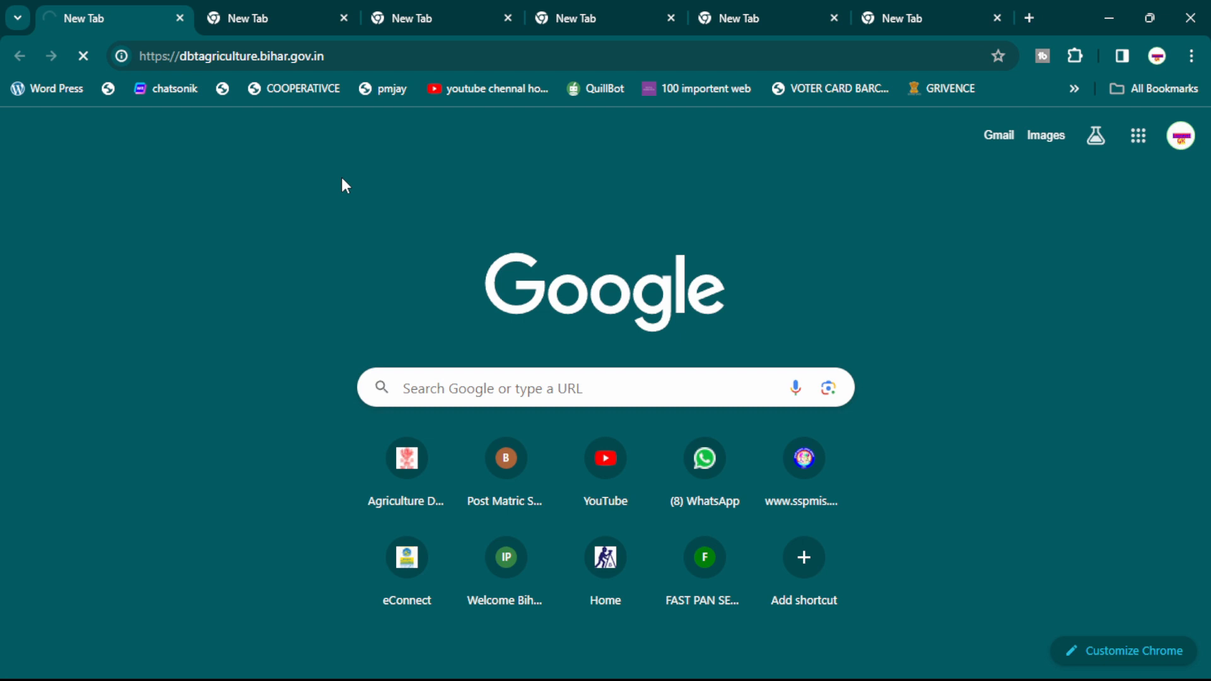
pyautogui.hotkey('ctrl', '3')
pyautogui.click(505, 457)
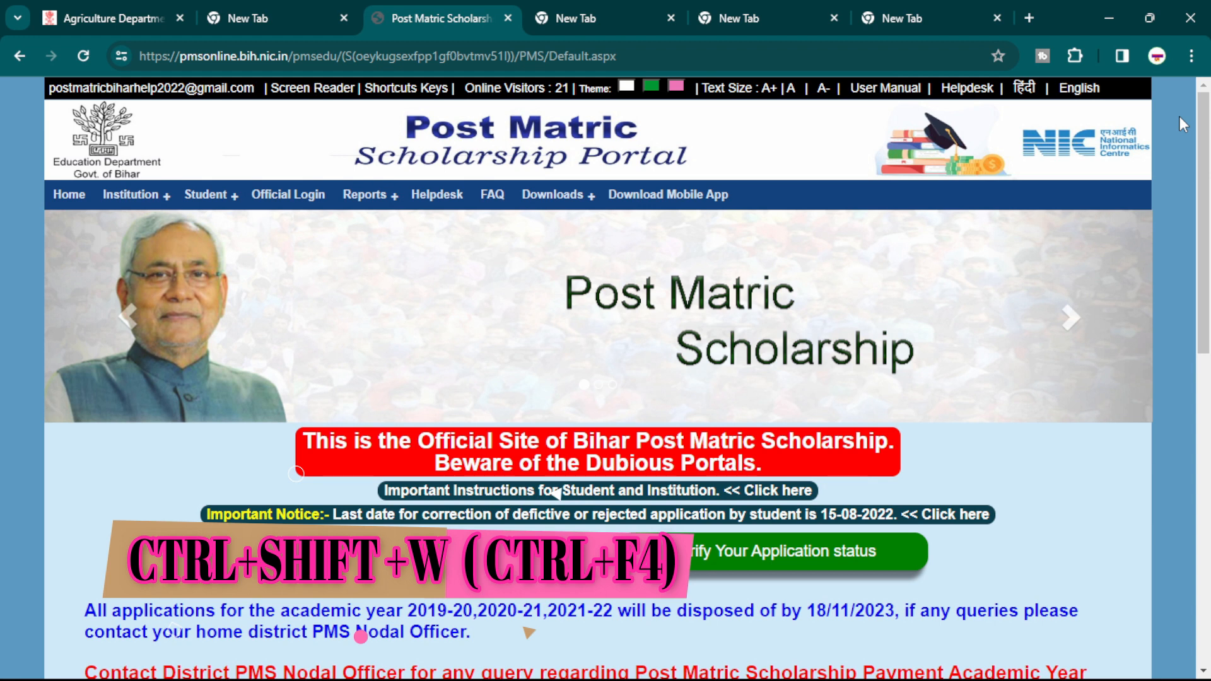
# Step: Close the whole window with all its tabs, and repeat this on a new window holding six blank tabs
pyautogui.hotkey('ctrl', 'shift', 'w')
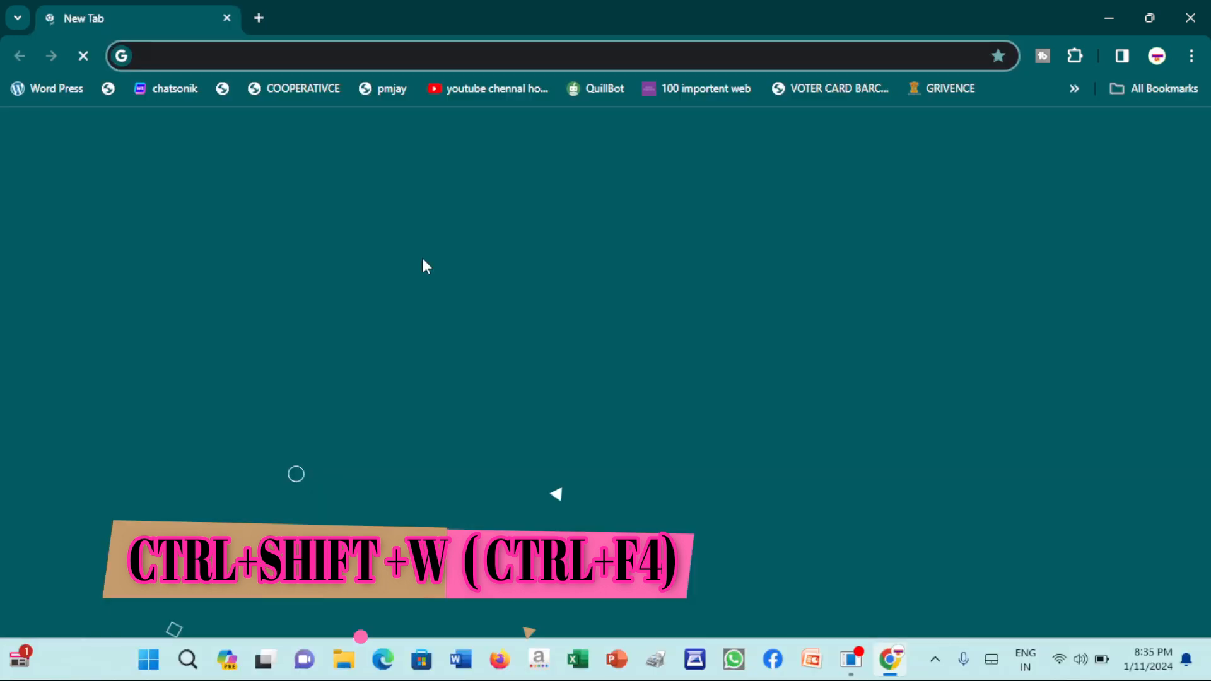
pyautogui.hotkey('ctrl', 'shift', 't')
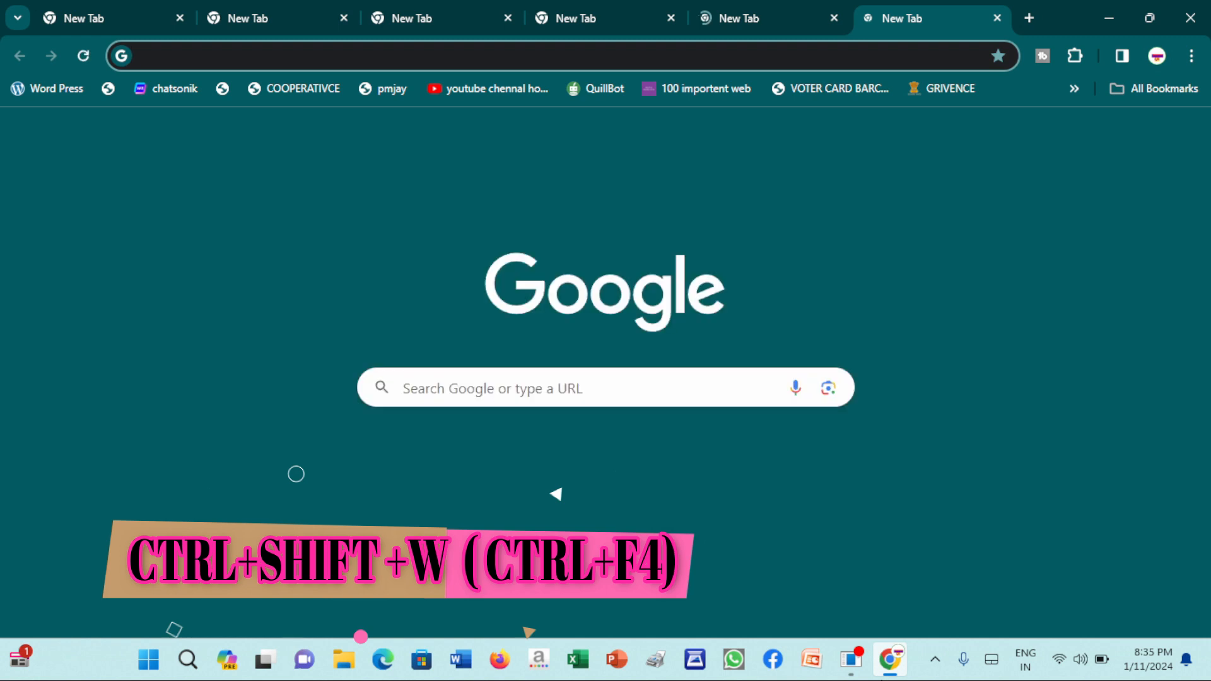
pyautogui.hotkey('ctrl', 'shift', 'w')
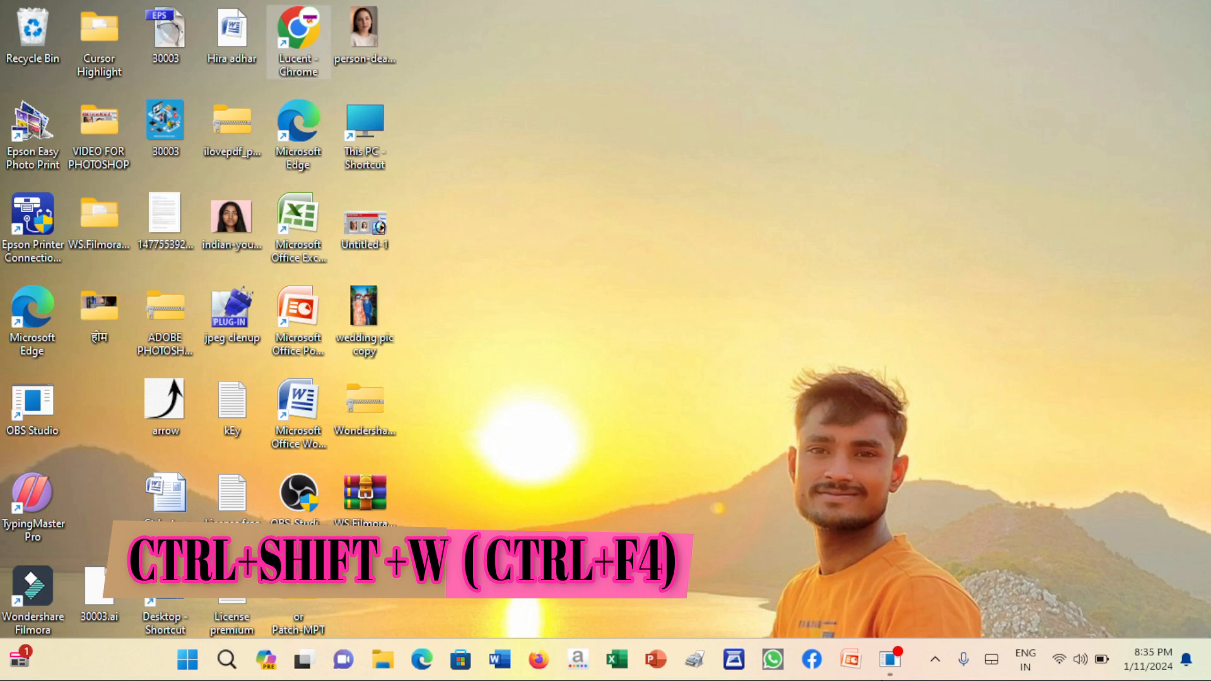
# Step: Open three separate Chrome windows from the desktop, minimizing the first two
pyautogui.press('Return')
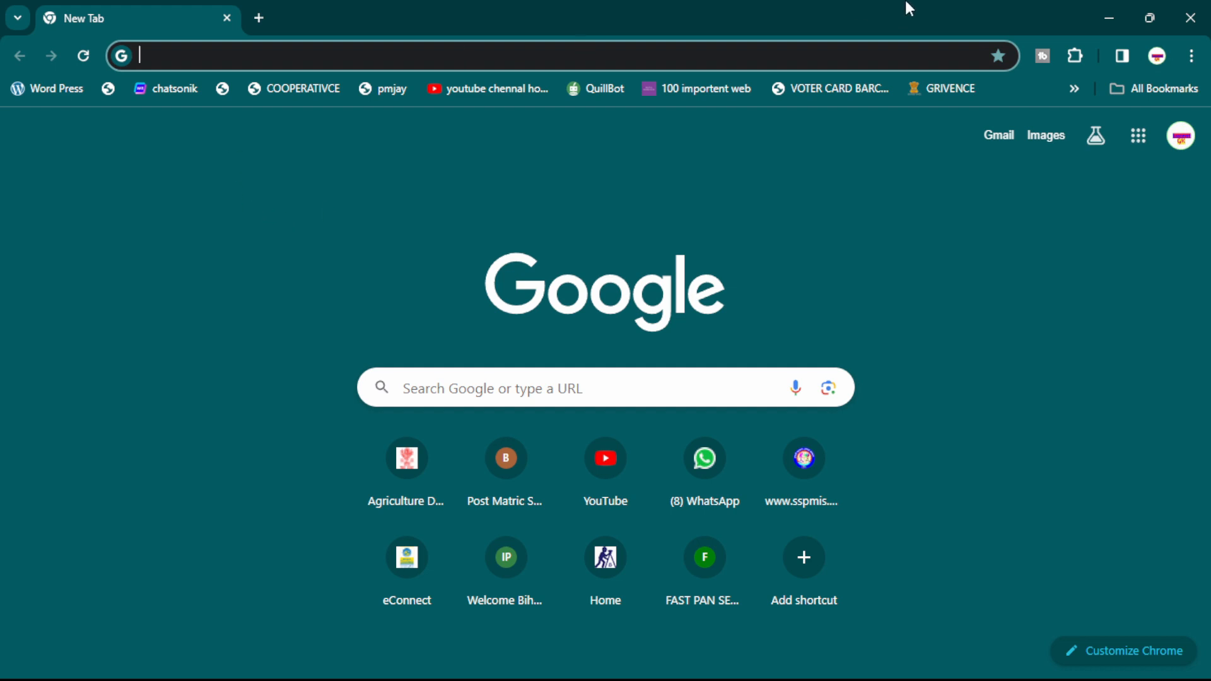
pyautogui.click(1110, 17)
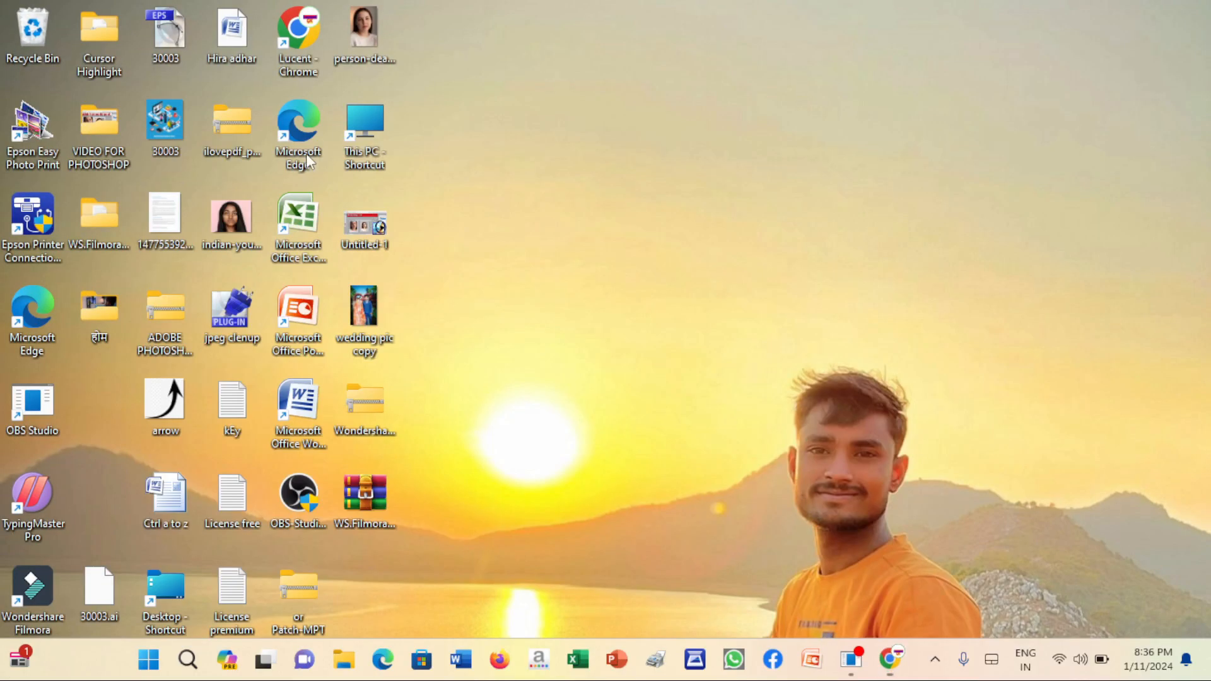
pyautogui.doubleClick(301, 34)
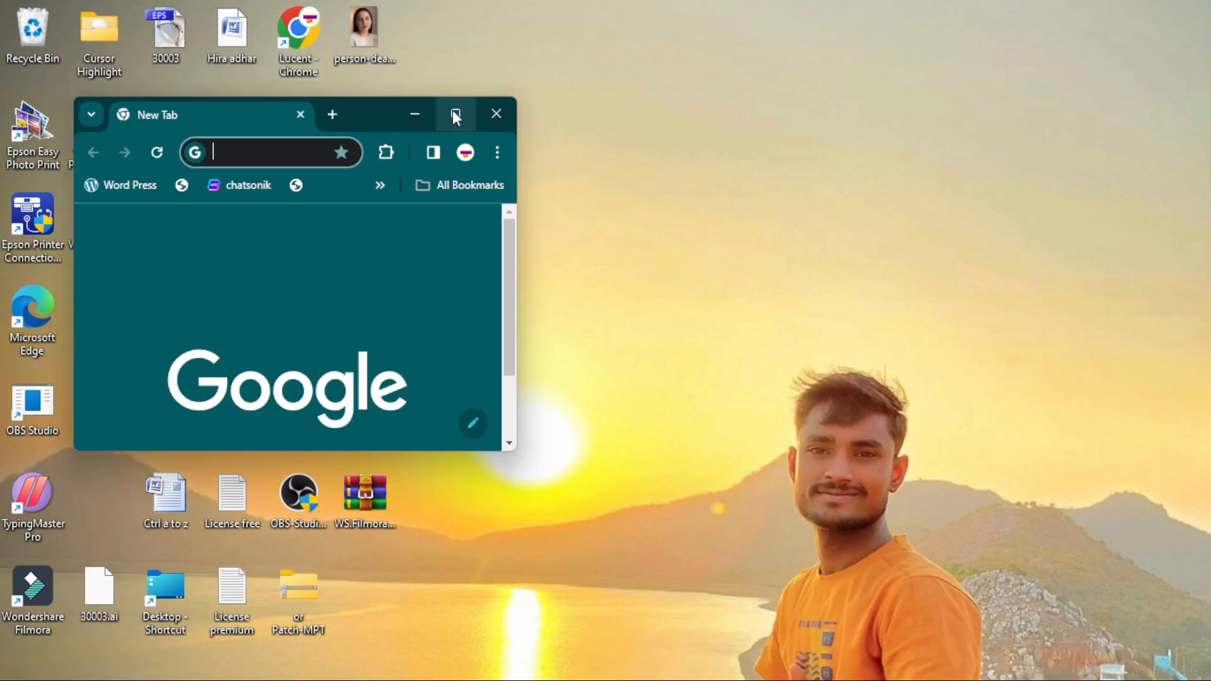
pyautogui.click(413, 113)
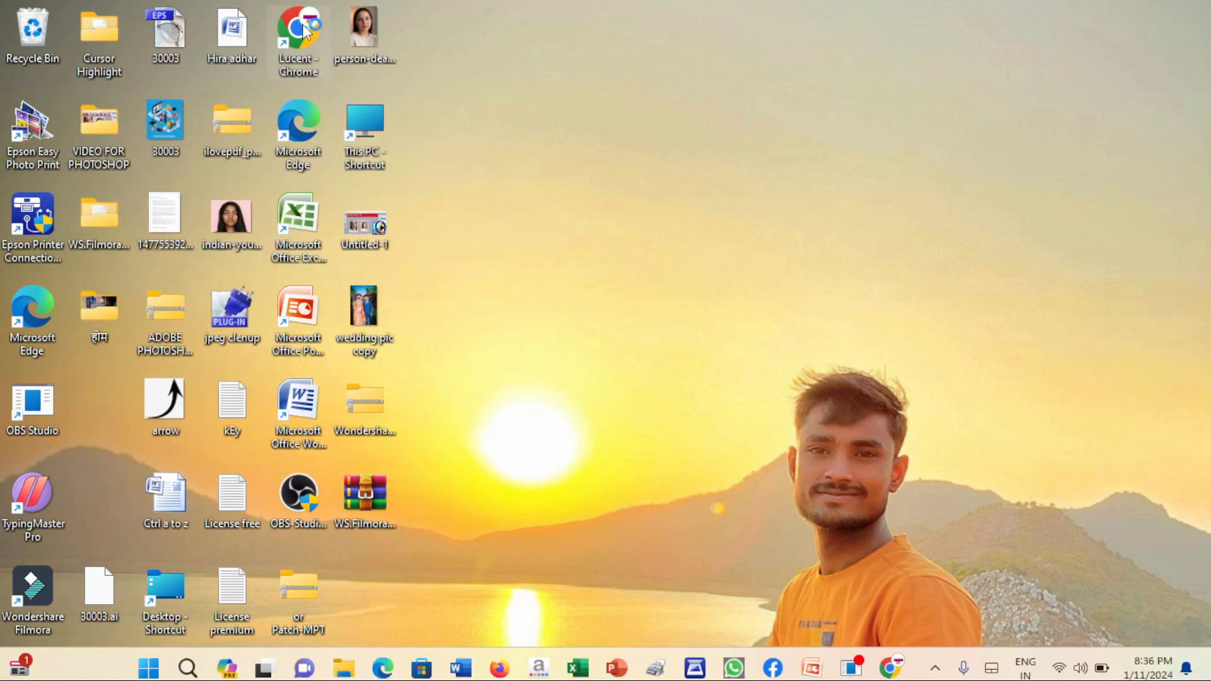
pyautogui.doubleClick(303, 29)
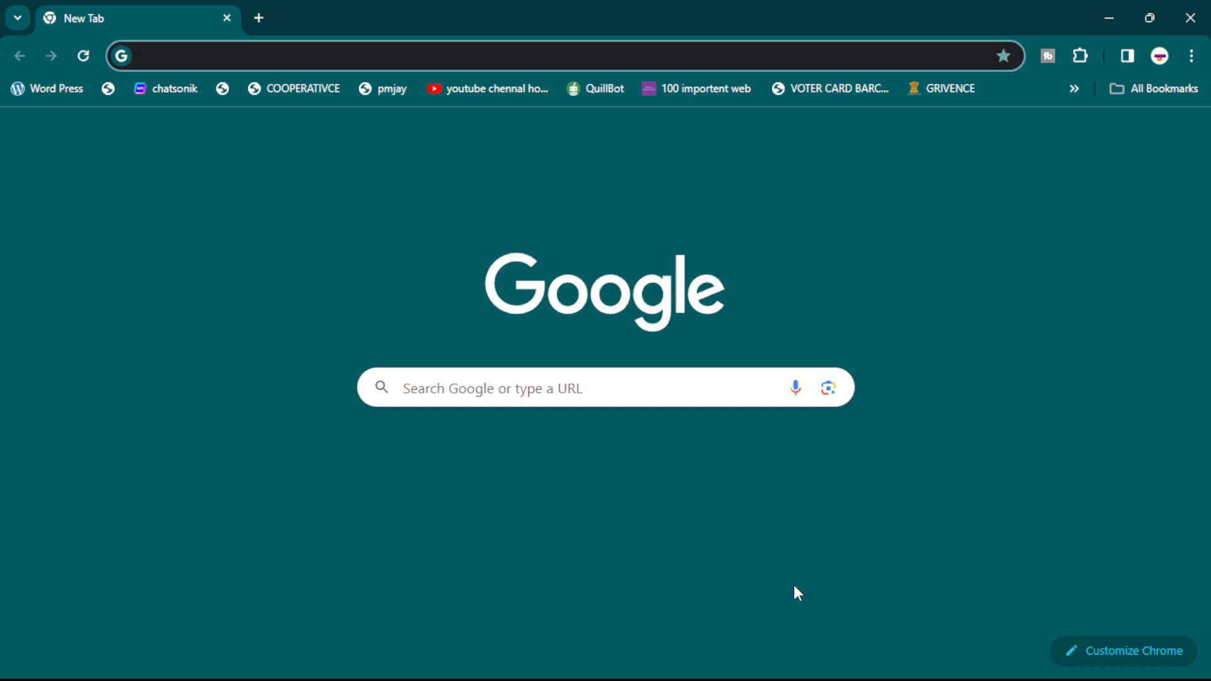
# Step: Preview the open Chrome windows, close the first one from its preview, and switch to the last opened window
pyautogui.moveTo(889, 659)
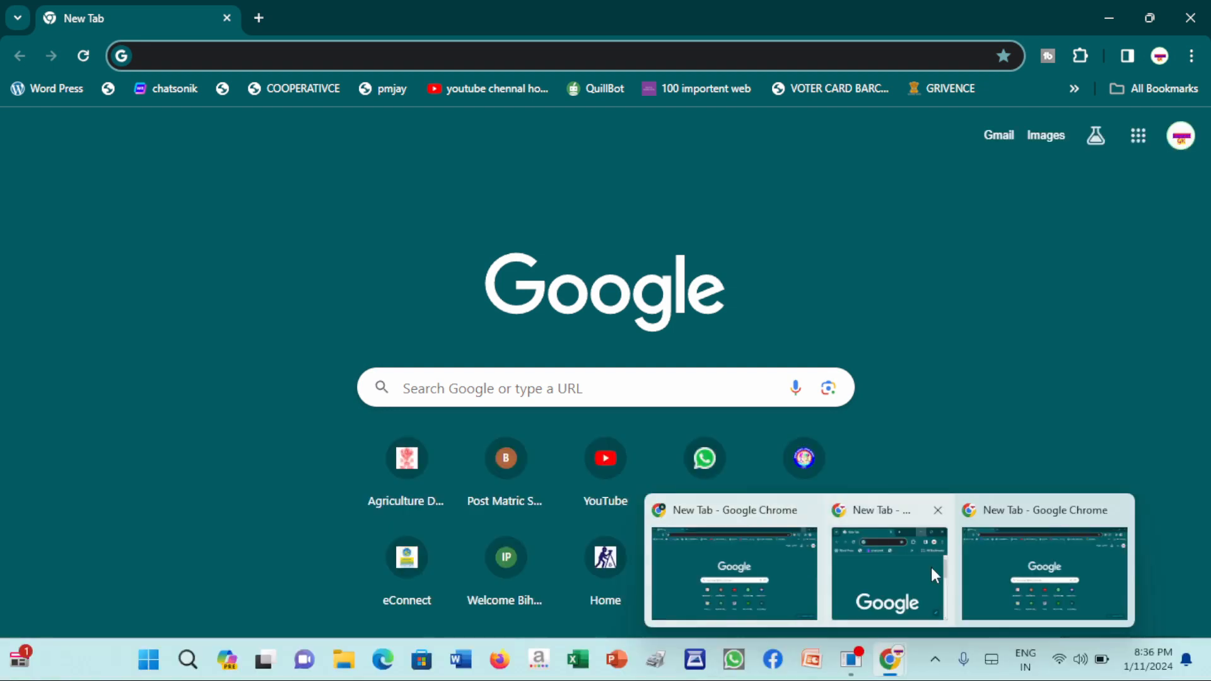
pyautogui.moveTo(925, 549)
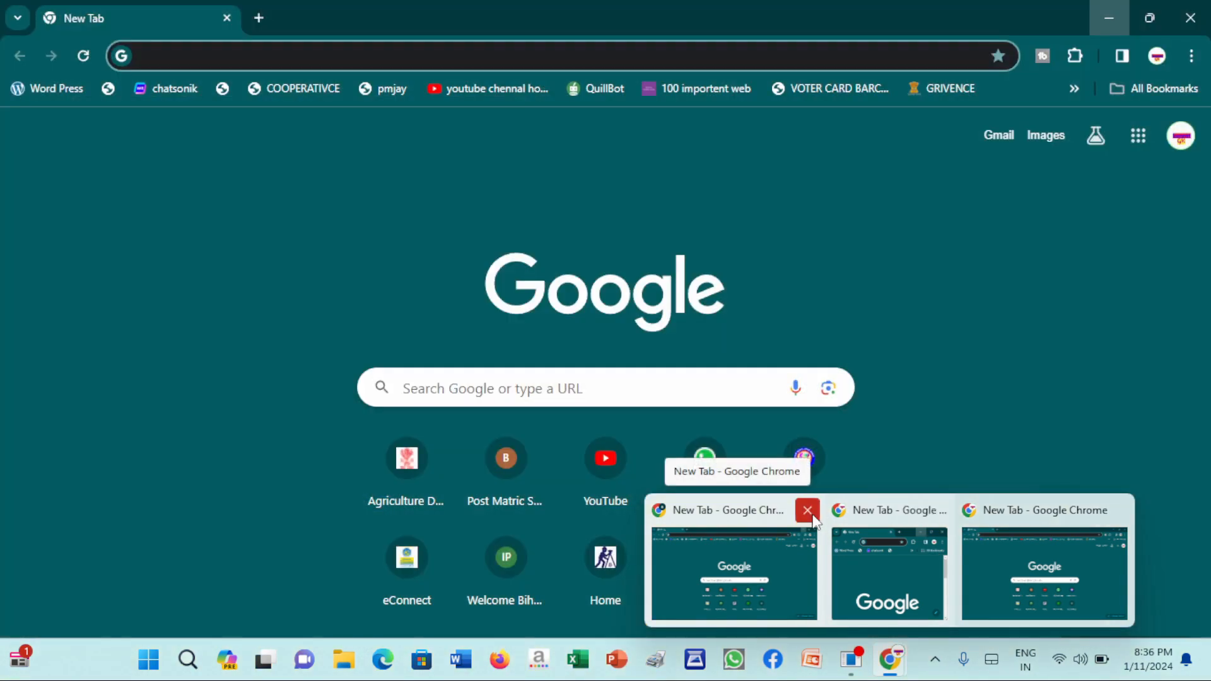
pyautogui.click(808, 511)
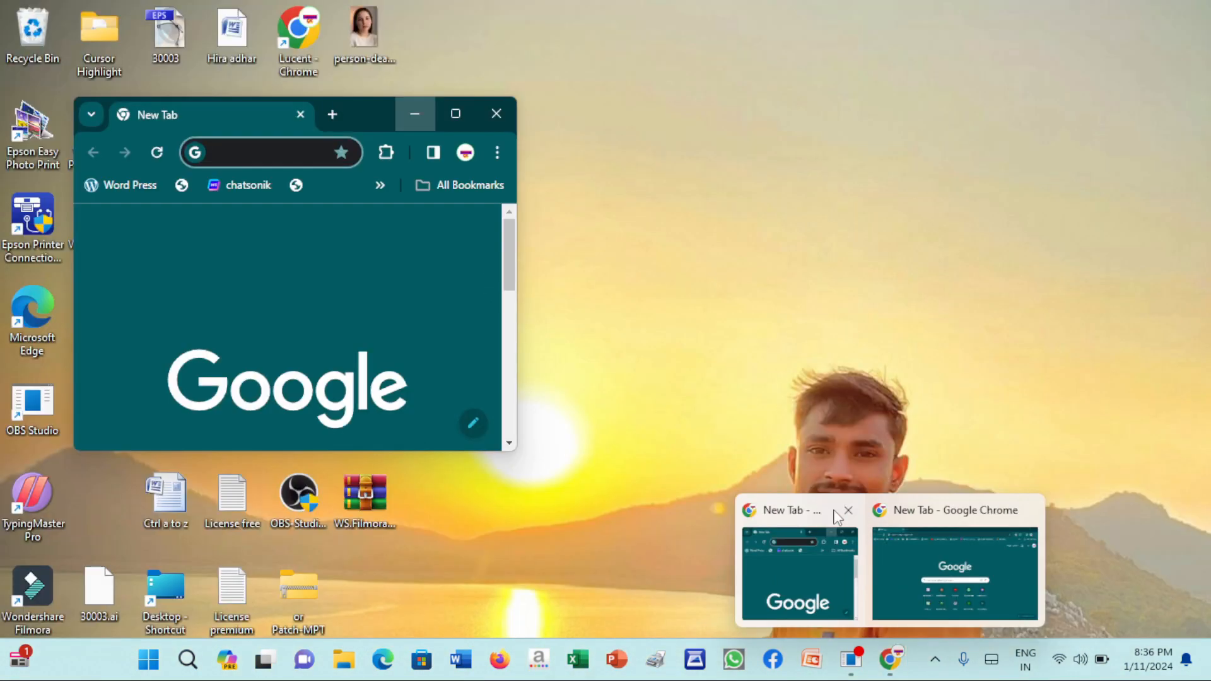
pyautogui.click(876, 558)
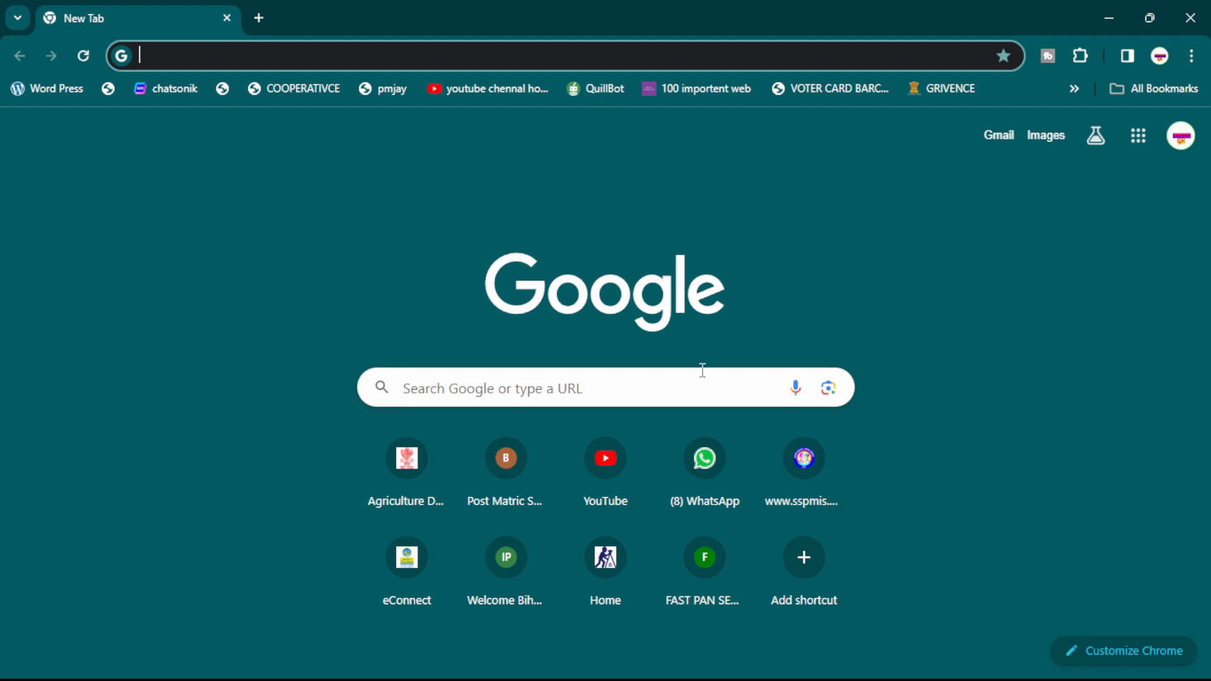
# Step: Open four additional regular browser windows, one after another
pyautogui.click(829, 521)
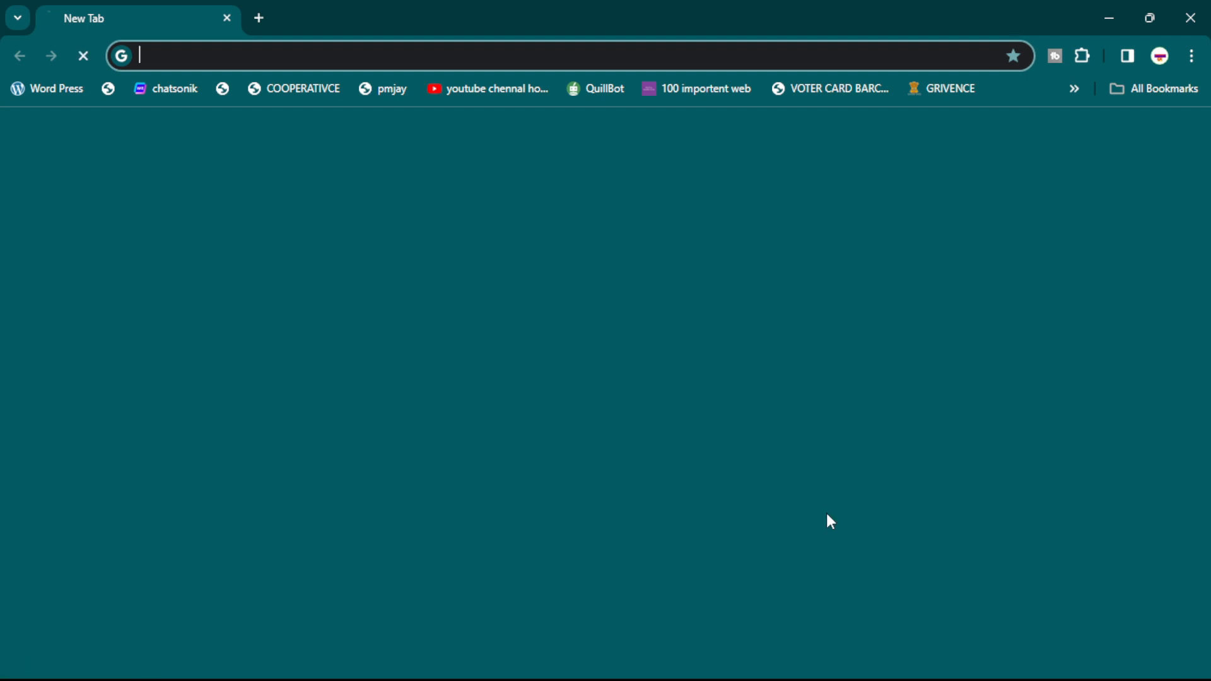
pyautogui.hotkey('ctrl', 'n')
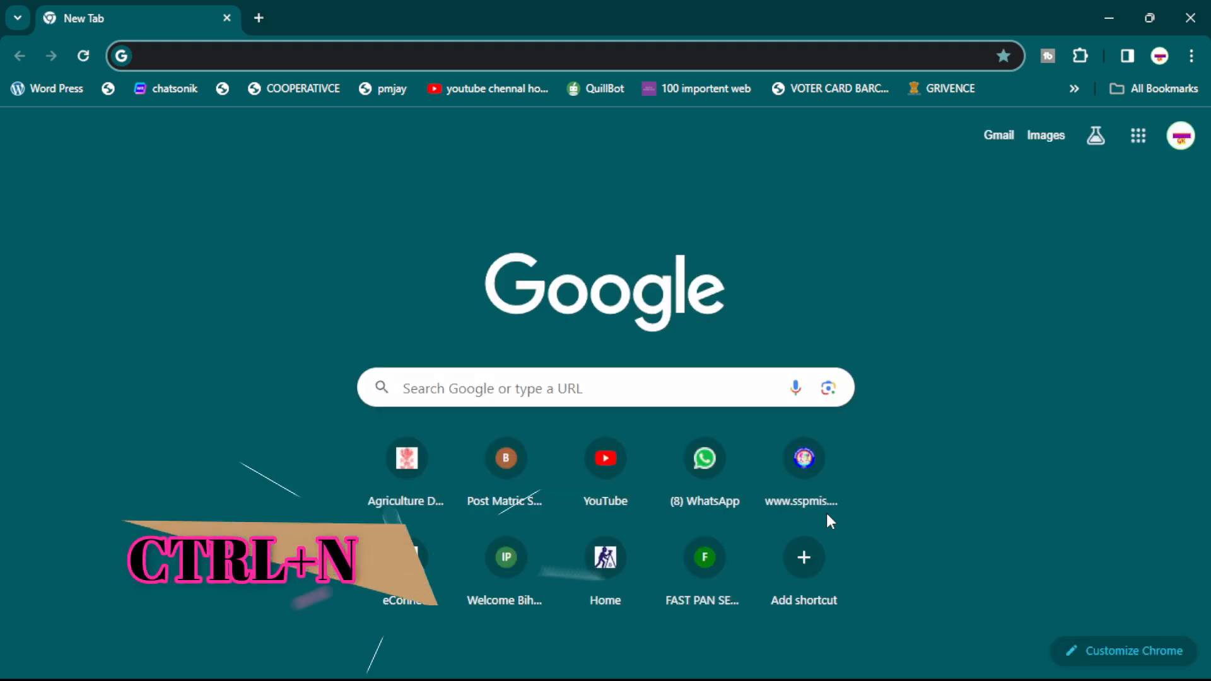
pyautogui.hotkey('ctrl', 'n')
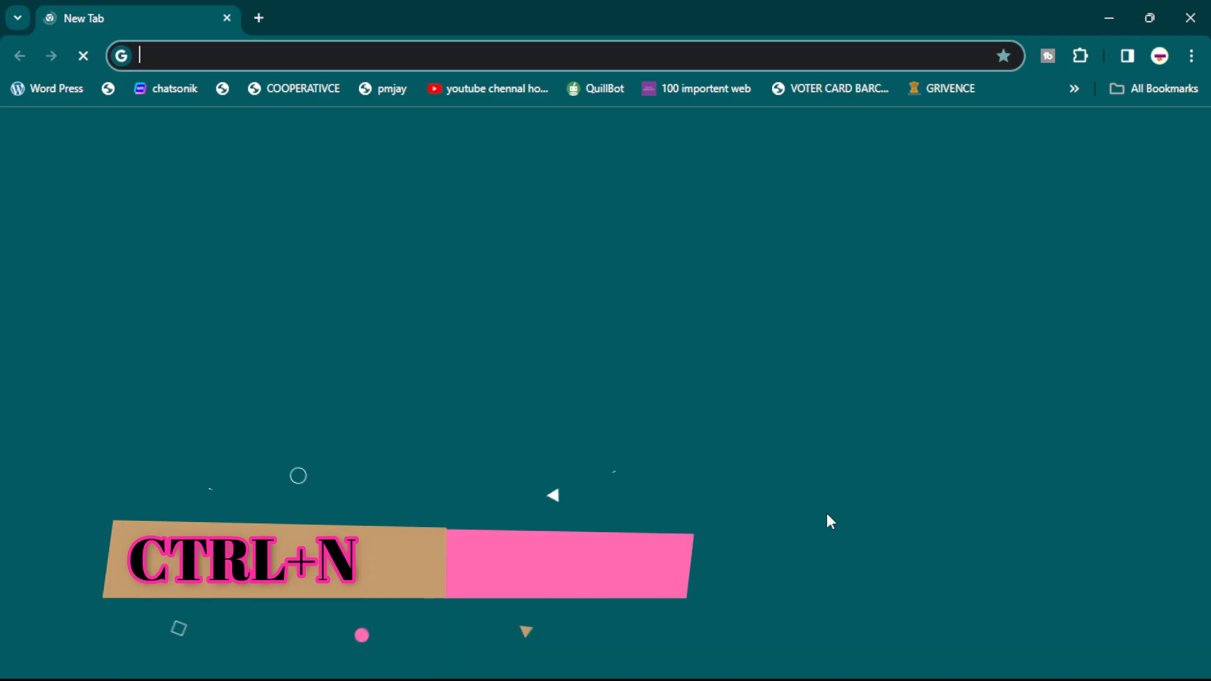
pyautogui.hotkey('ctrl', 'n')
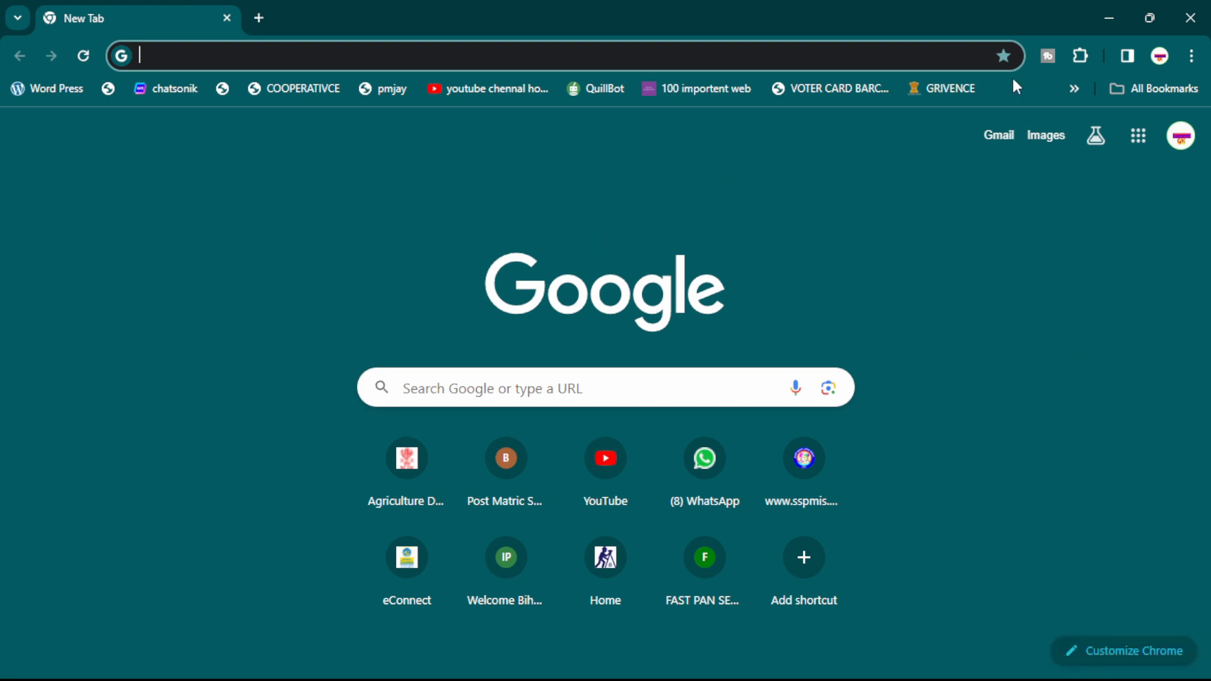
pyautogui.click(1191, 55)
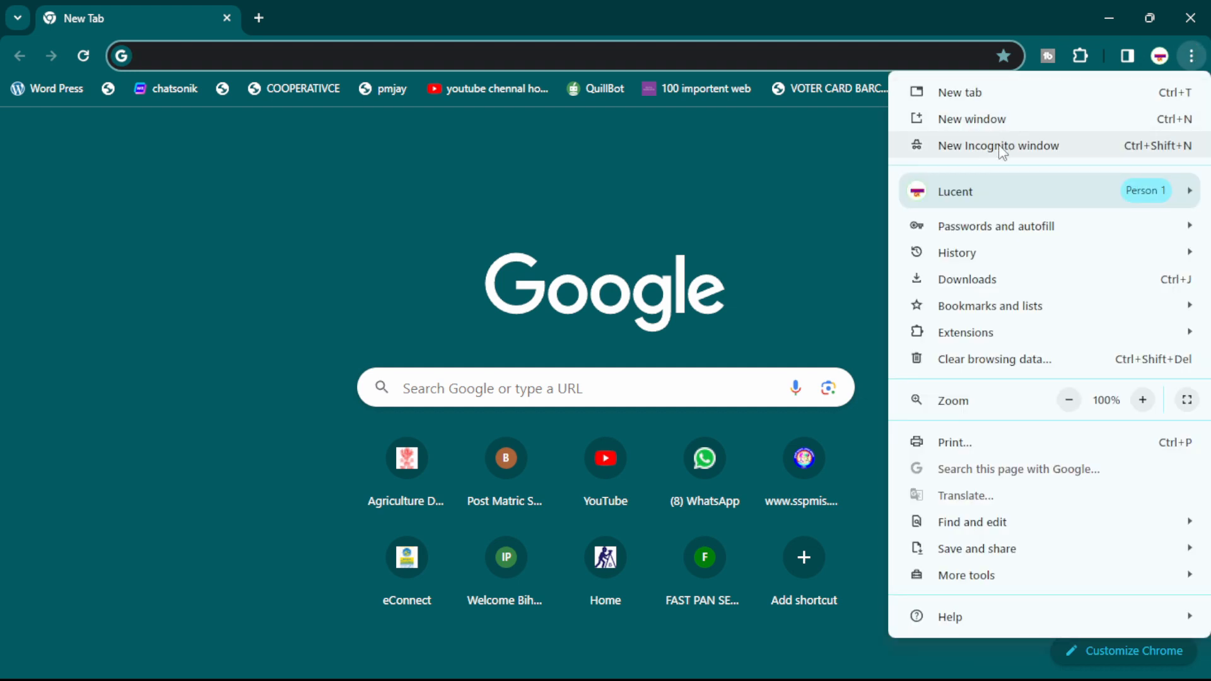
pyautogui.click(988, 126)
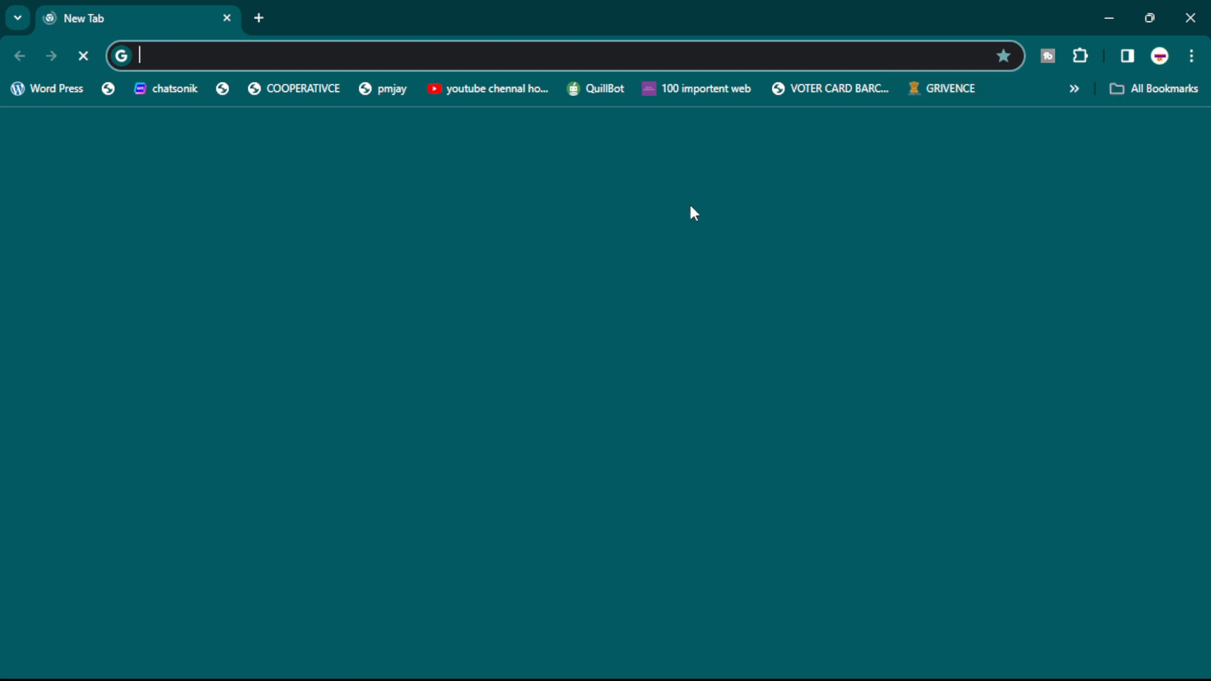
# Step: Open a new Incognito window and close it again
pyautogui.click(1194, 56)
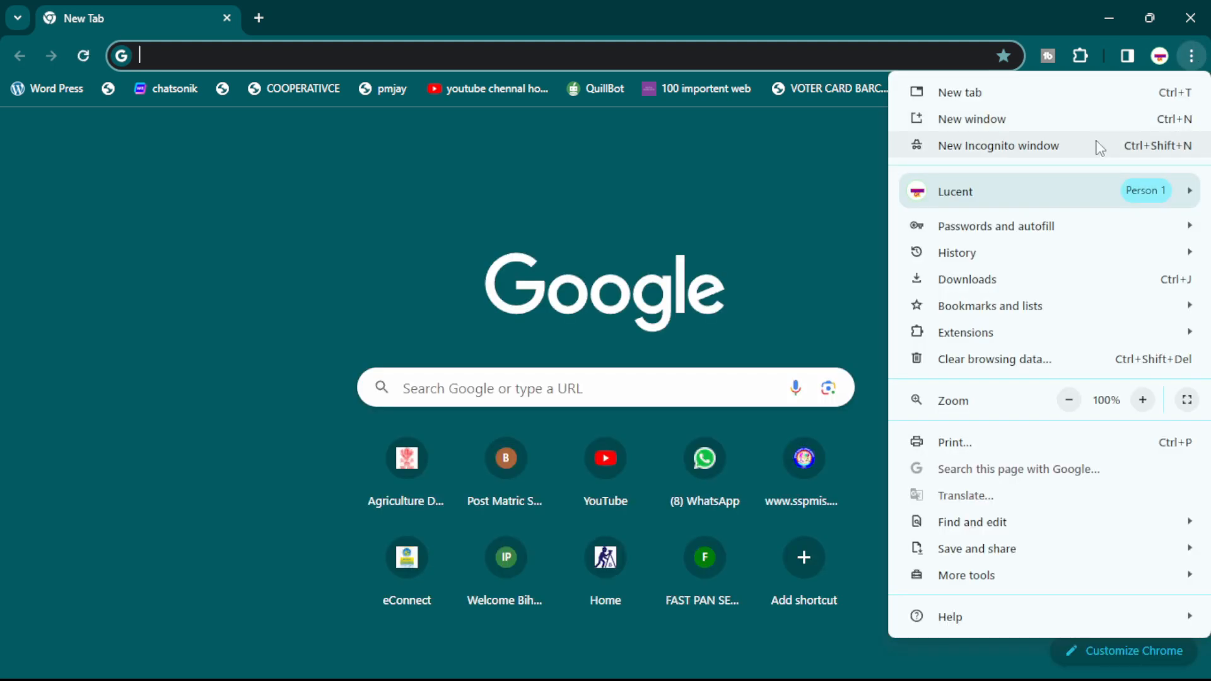
pyautogui.click(1101, 146)
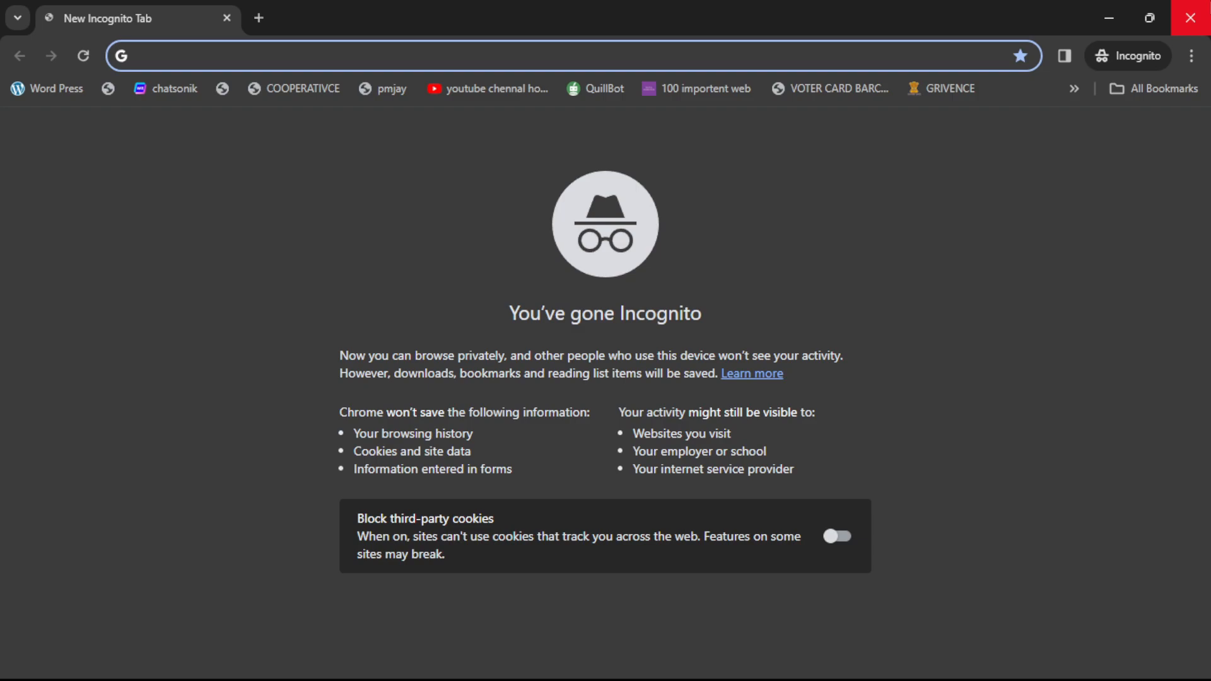
pyautogui.click(1190, 18)
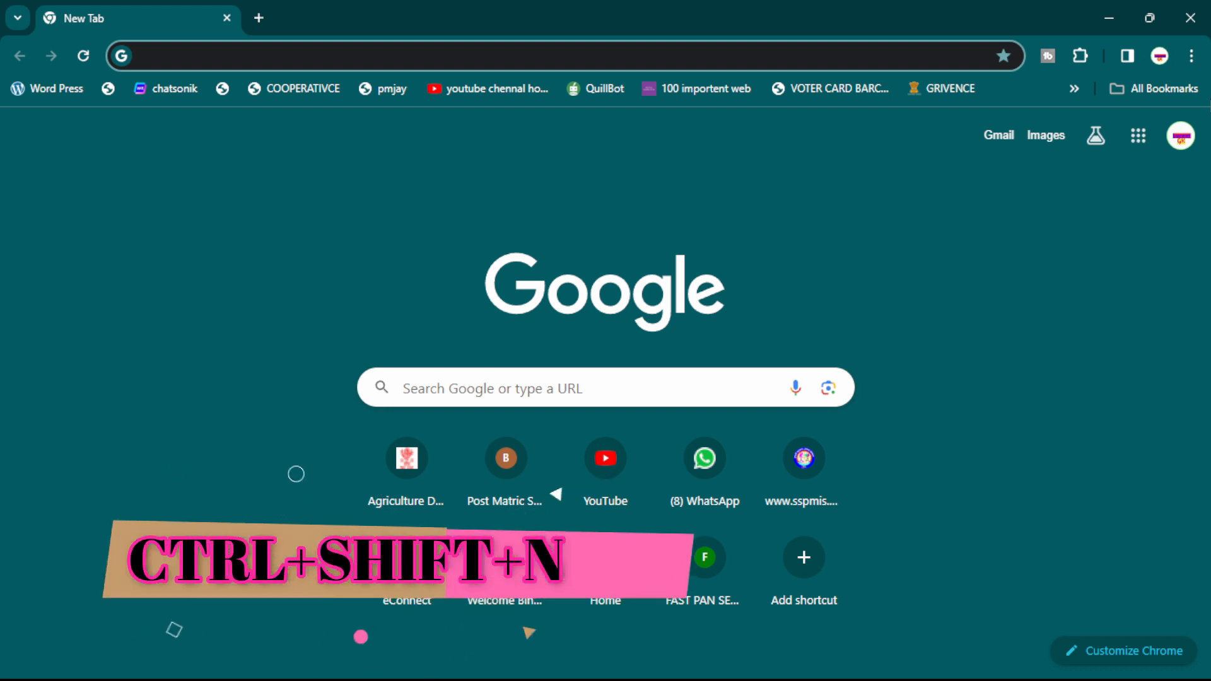
# Step: Open three Incognito windows in succession and close the Incognito window that is still open
pyautogui.hotkey('ctrl', 'shift', 'n')
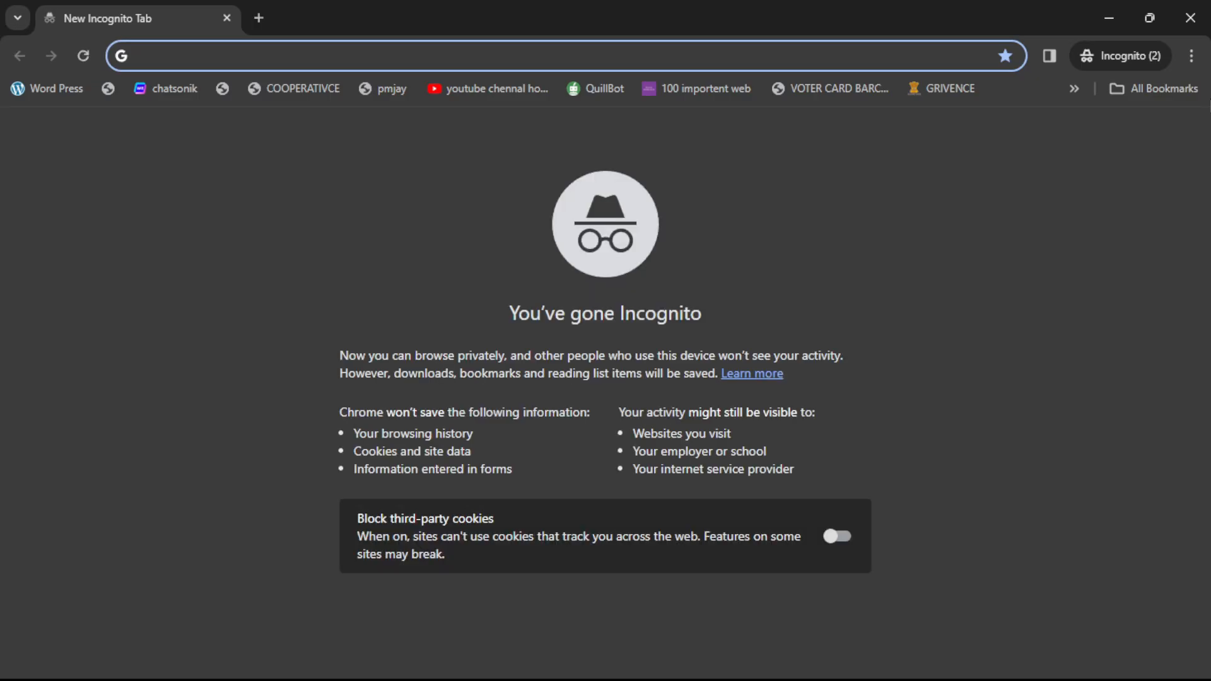
pyautogui.hotkey('ctrl', 'shift', 'n')
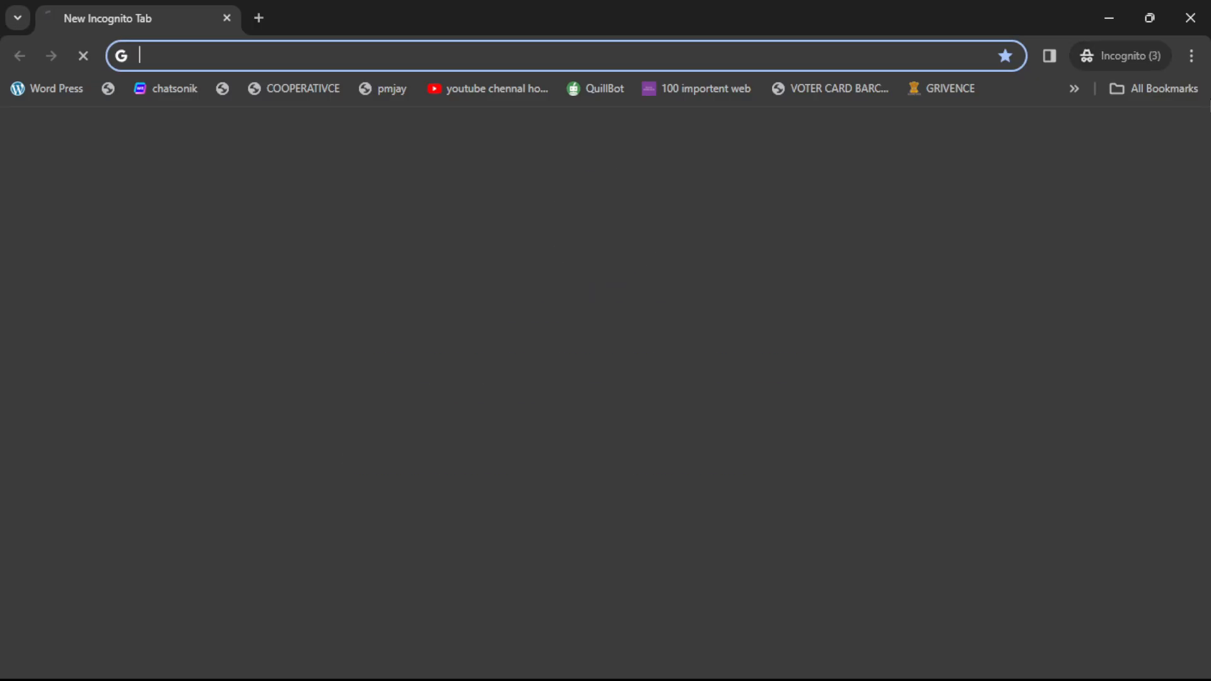
pyautogui.hotkey('ctrl', 'shift', 'n')
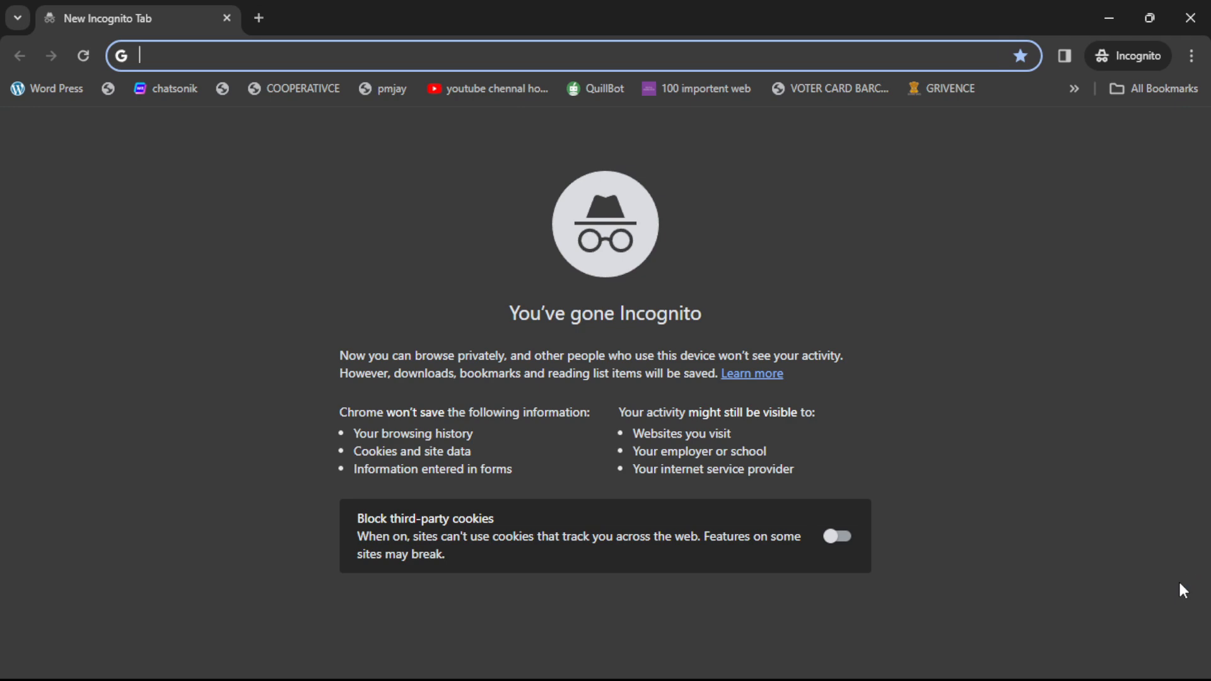
pyautogui.hotkey('ctrl', 'shift', 'w')
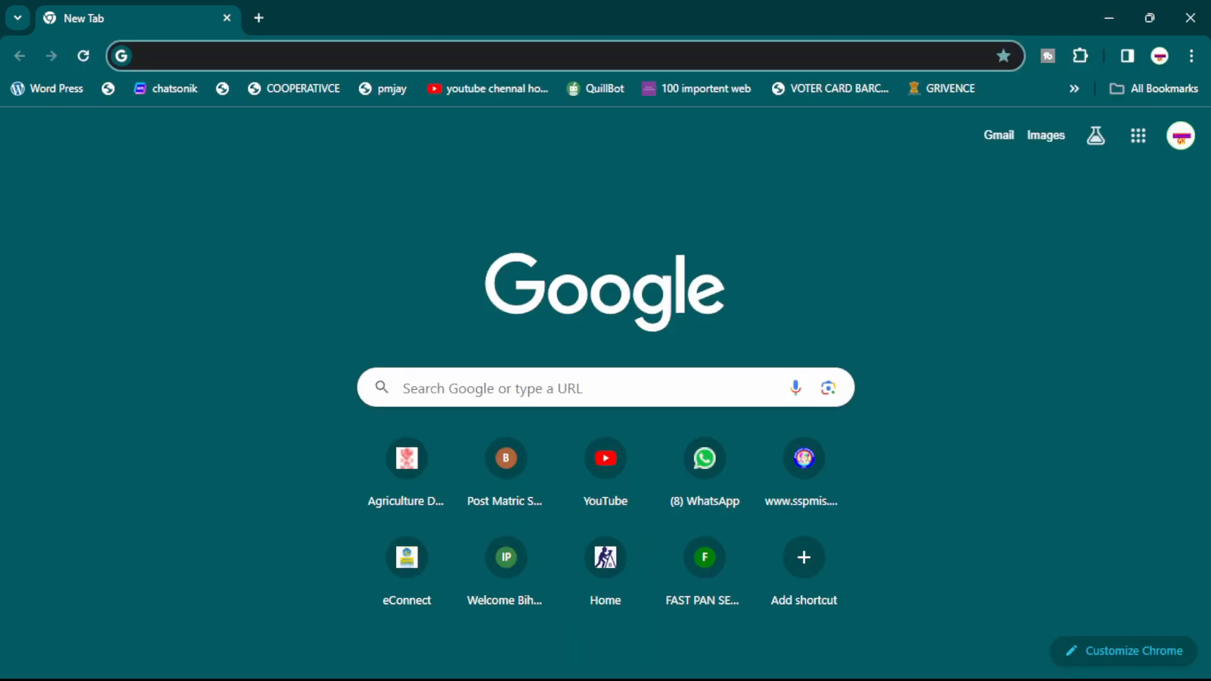
# Step: Preview all open browser windows, close the first one from its preview, and bring the last one to the front
pyautogui.moveTo(895, 666)
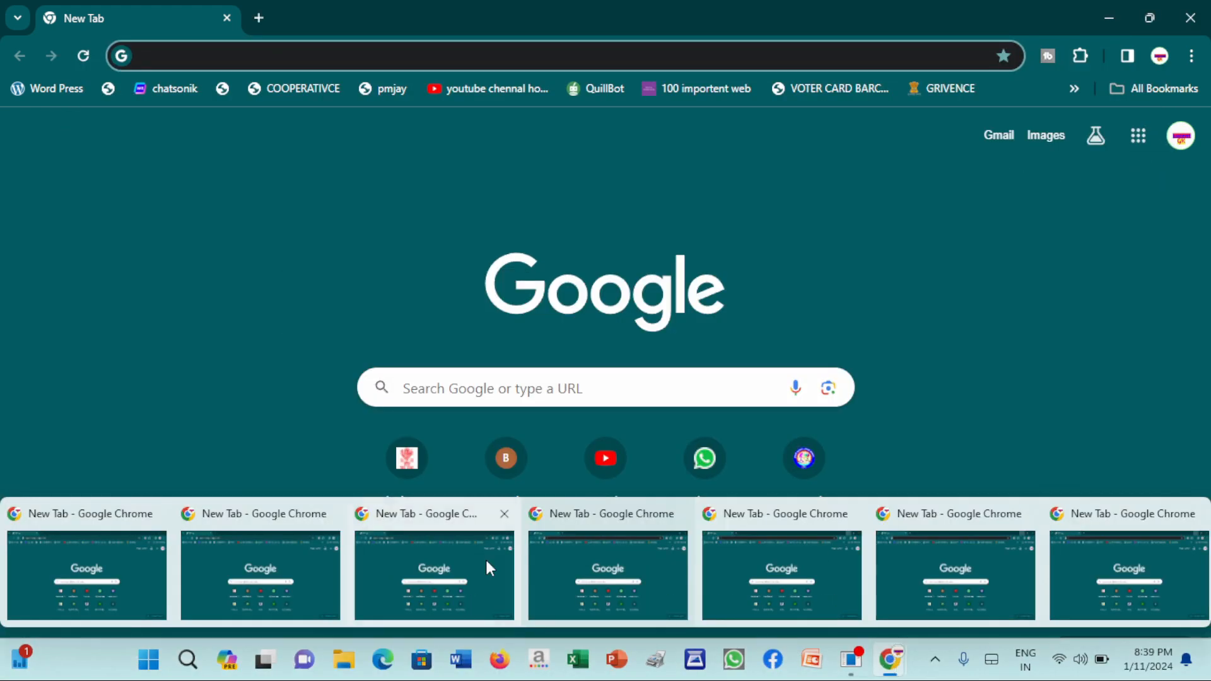
pyautogui.click(163, 516)
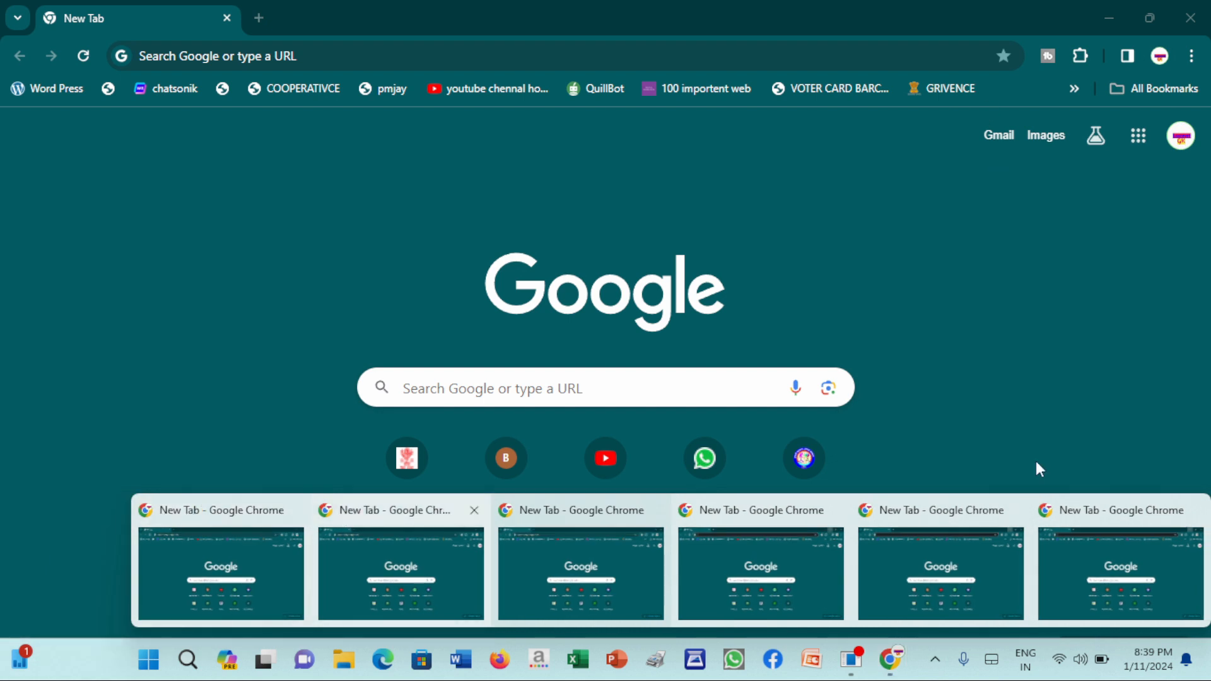
pyautogui.moveTo(1117, 529)
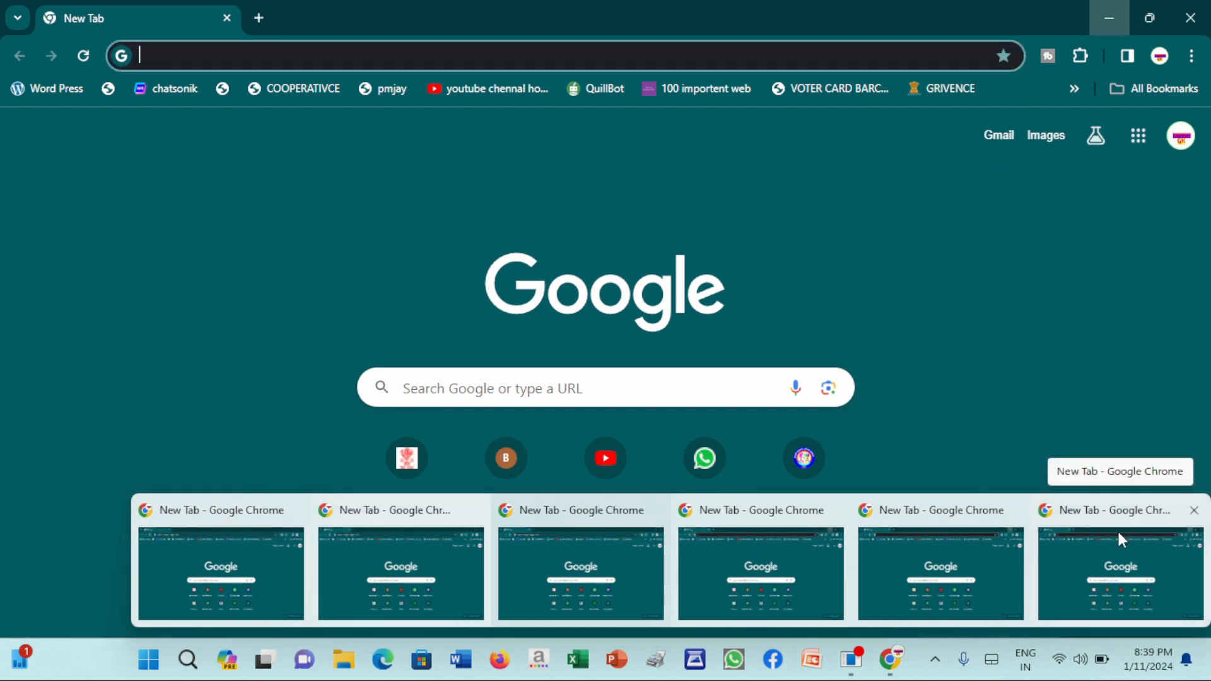
pyautogui.click(1119, 539)
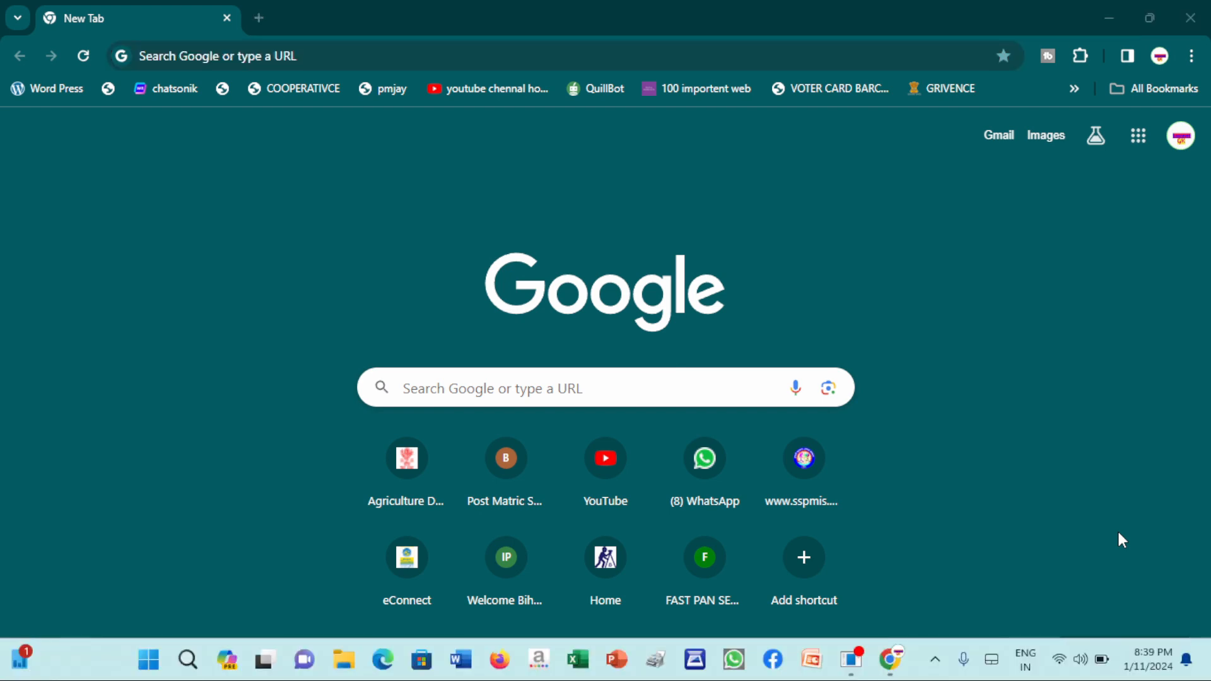
# Step: Minimize the browser window to the desktop and bring it back, doing this twice
pyautogui.hotkey('alt', 'space')
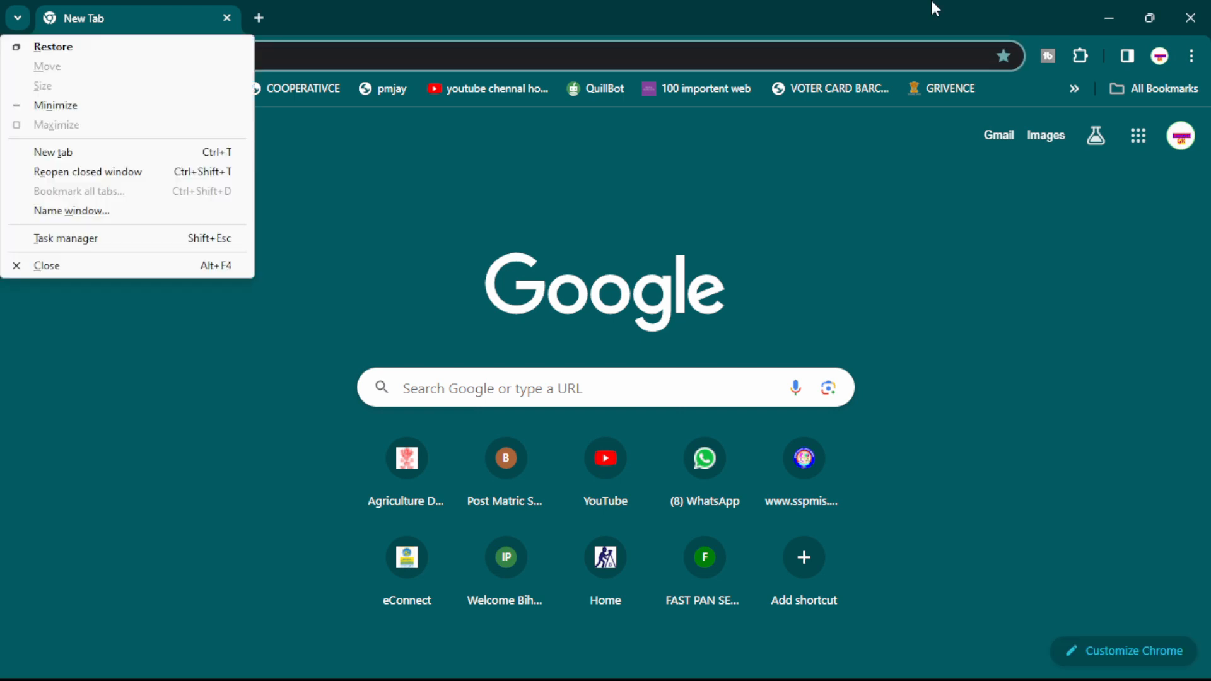
pyautogui.press('n')
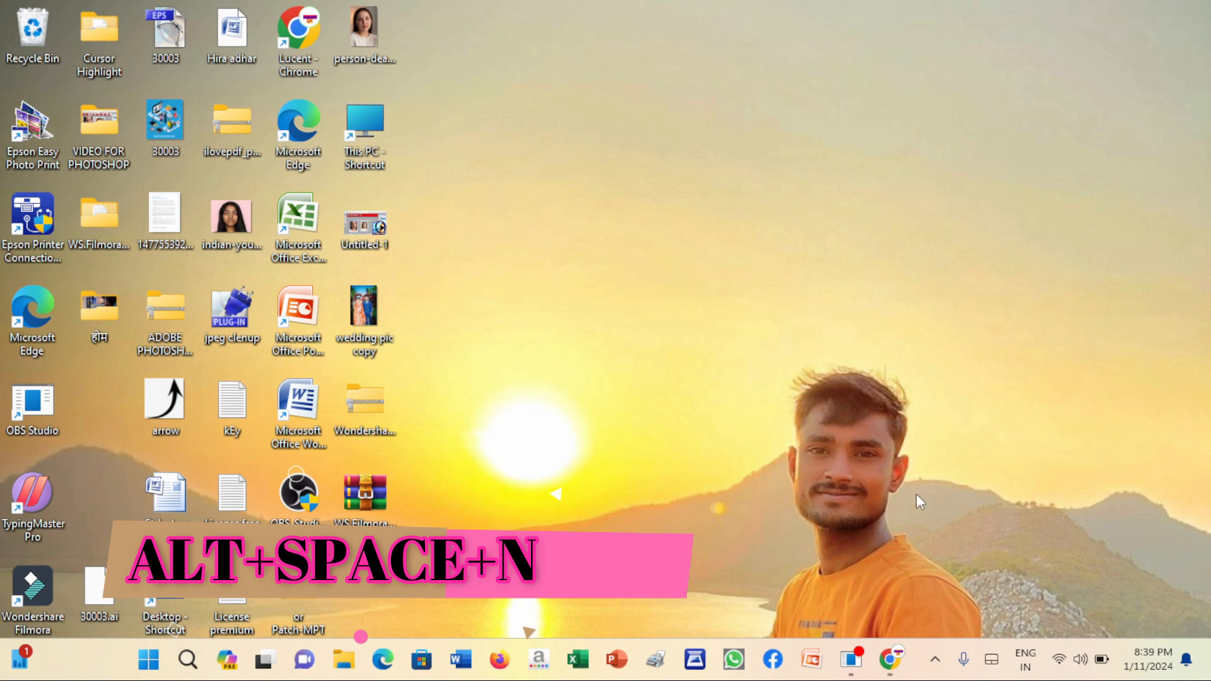
pyautogui.click(889, 659)
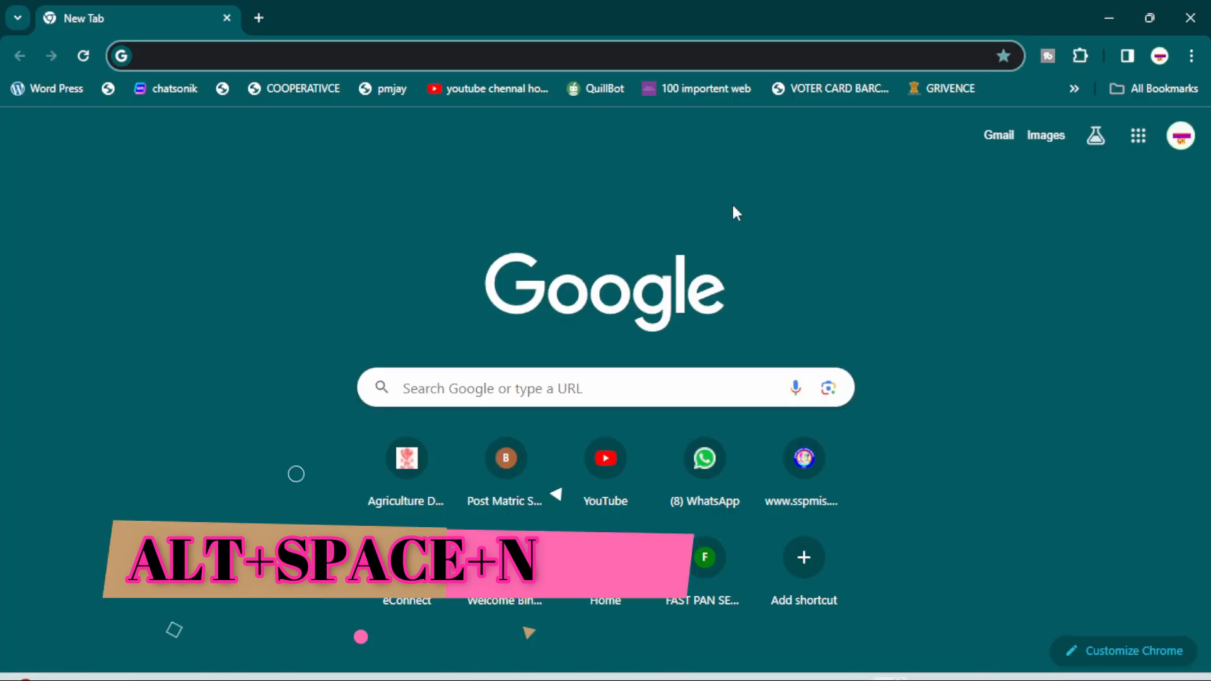
pyautogui.hotkey('alt', 'space')
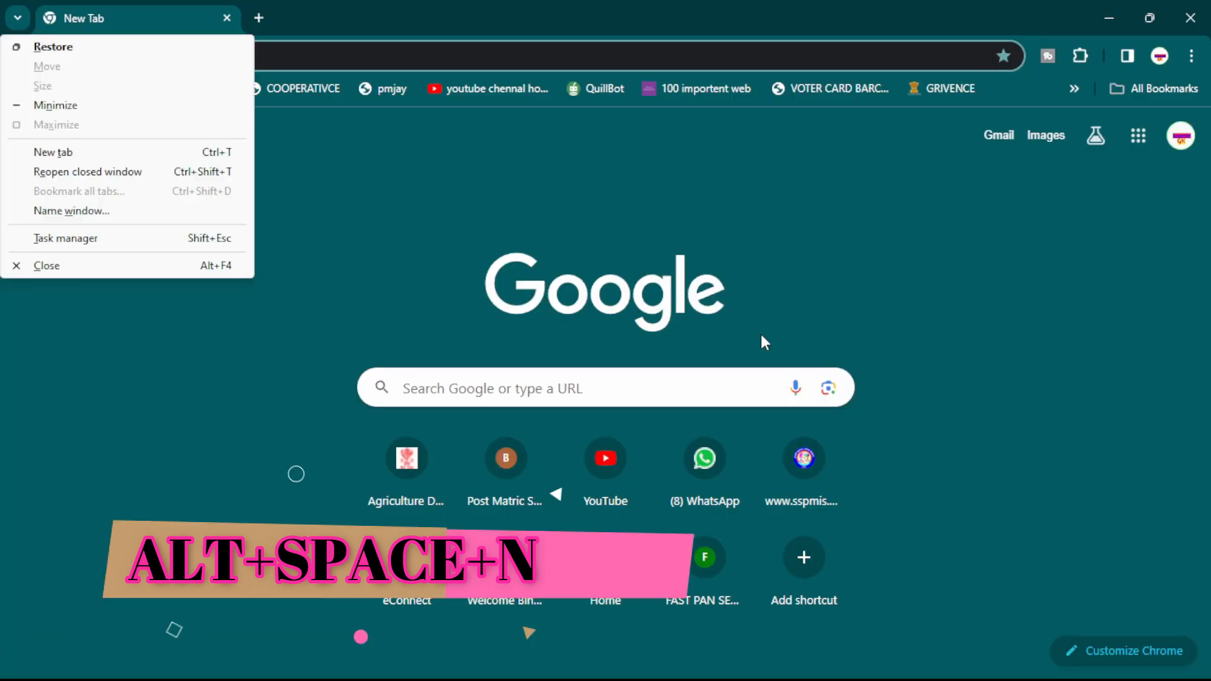
pyautogui.press('n')
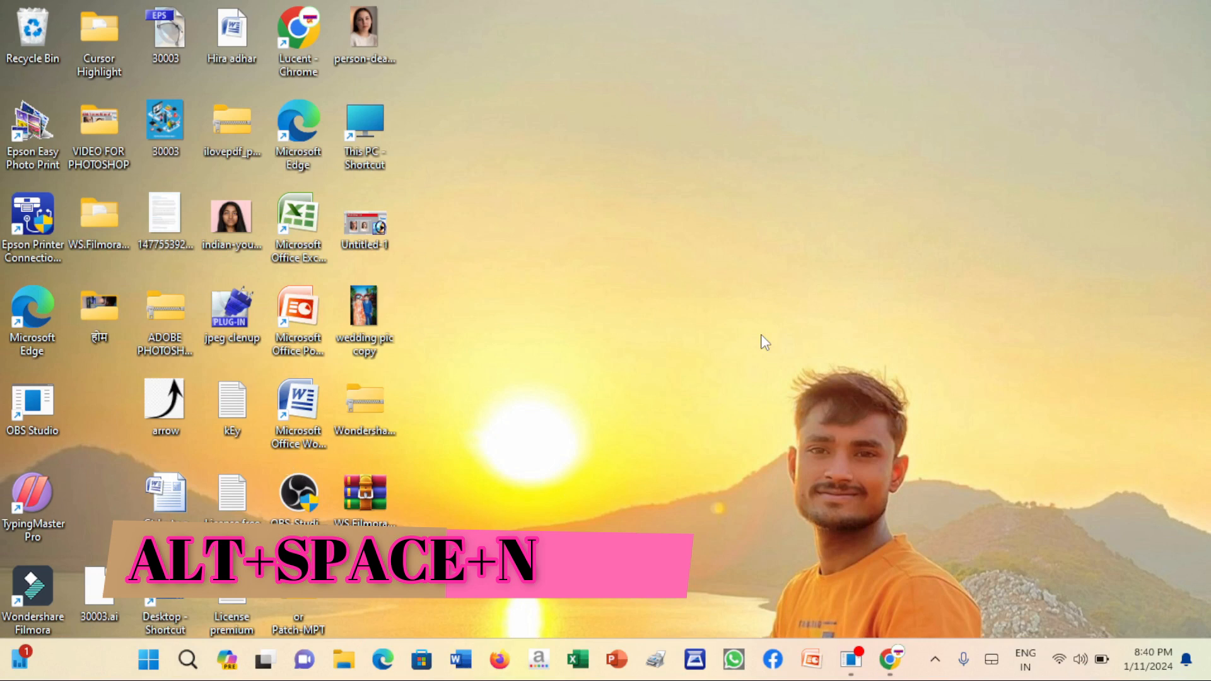
pyautogui.click(890, 659)
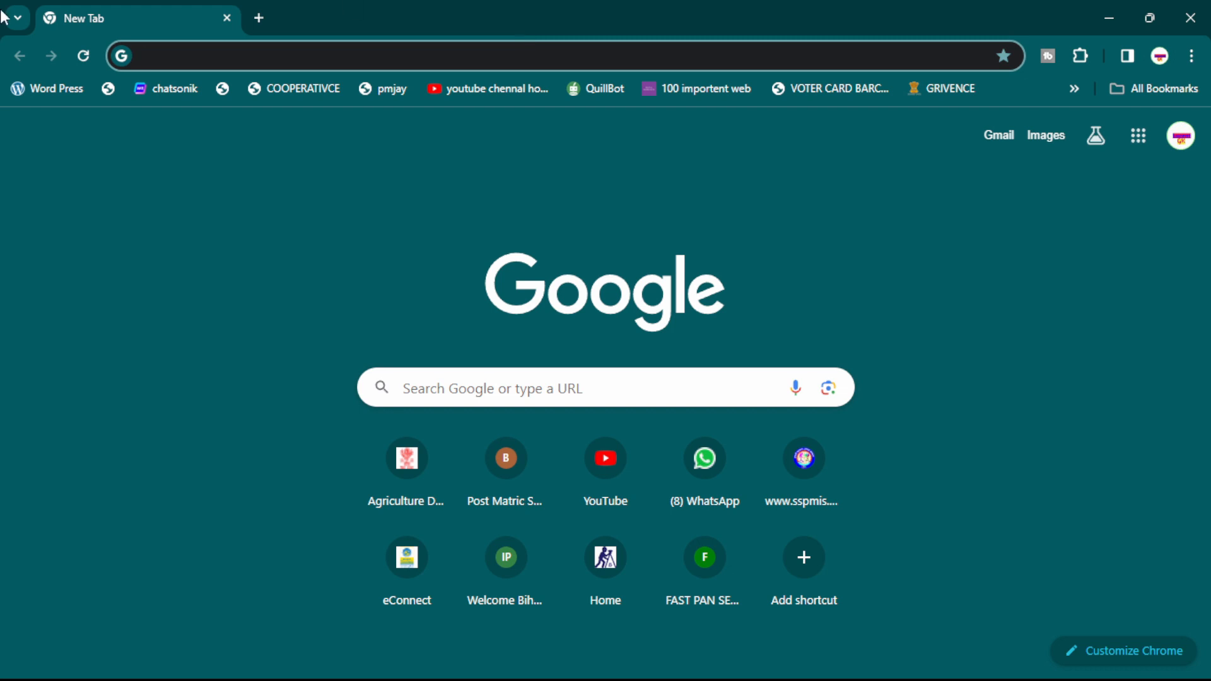
# Step: Load the chatsonik bookmark in a second tab and the Post Matric Scholarship portal in the first, ending on the first tab
pyautogui.click(259, 17)
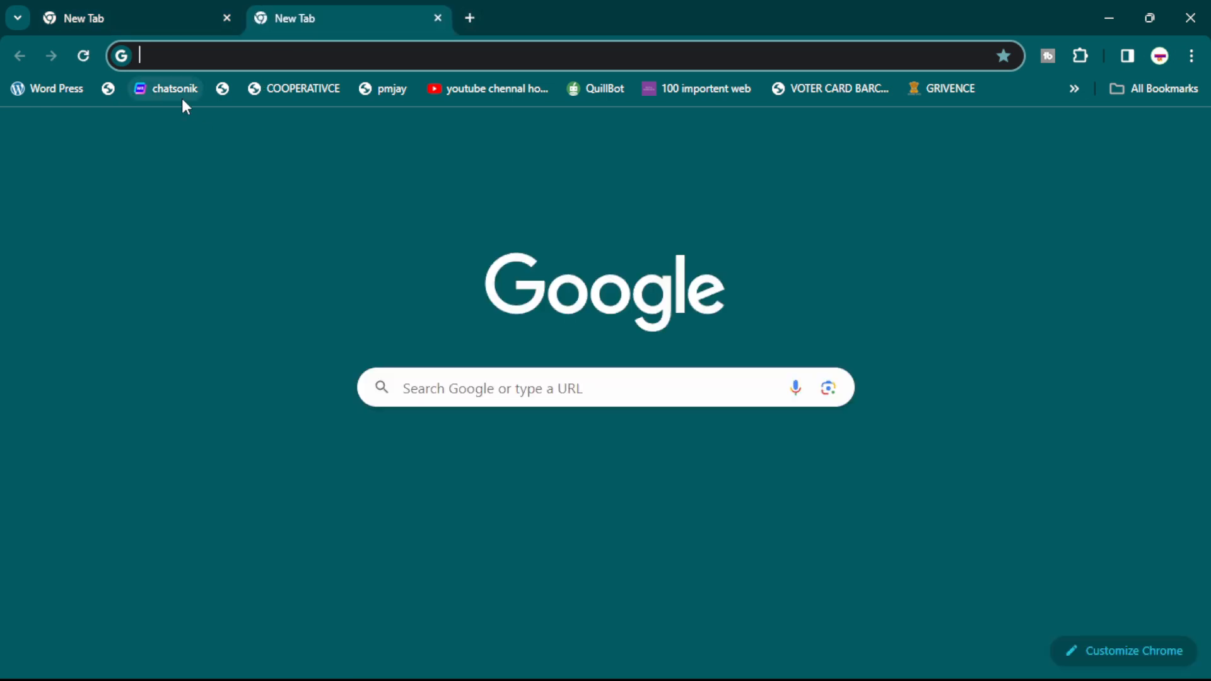
pyautogui.click(177, 90)
pyautogui.click(135, 18)
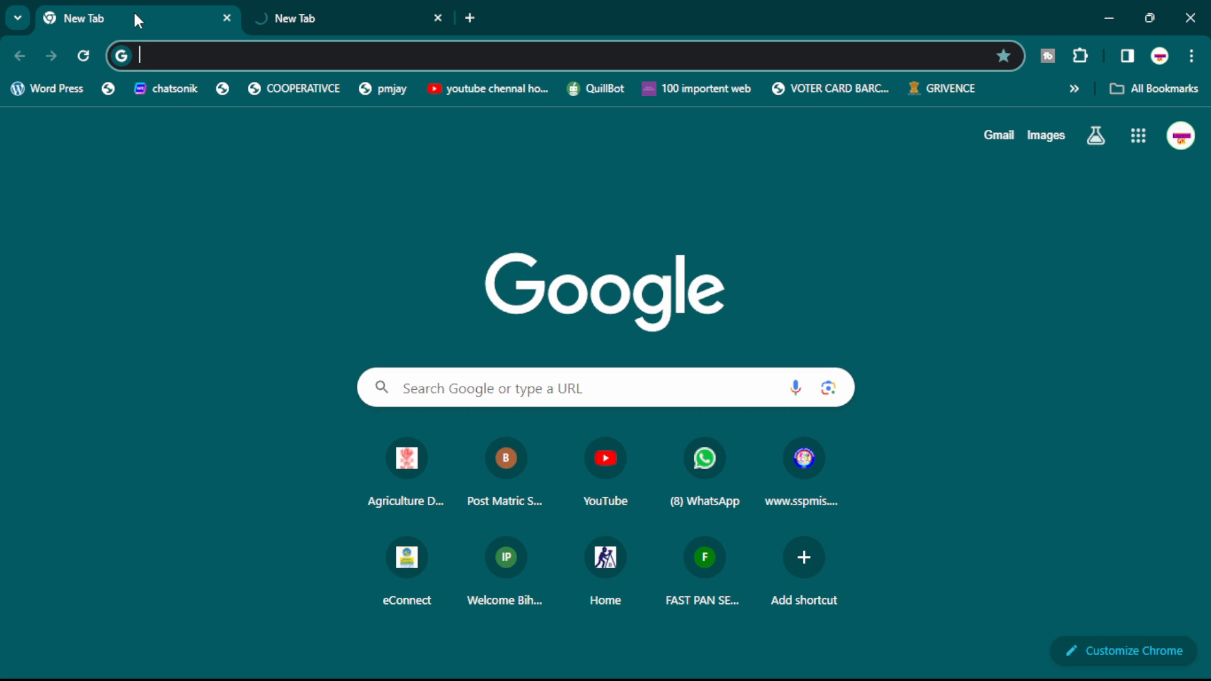
pyautogui.write('https://pmsonline.bih.nic.in/pmsedu/(S(ljpud3qft3c3gbh14cfiqg5w))/PMS/Default.aspx')
pyautogui.press('Return')
pyautogui.click(321, 8)
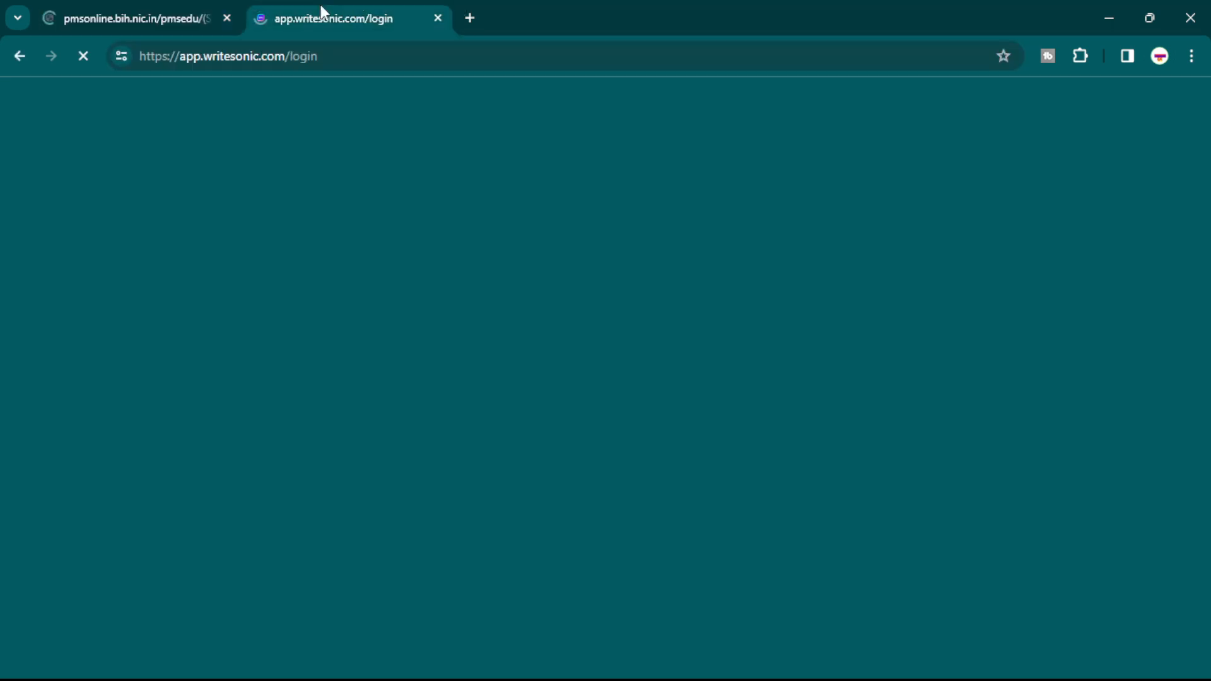
pyautogui.click(132, 6)
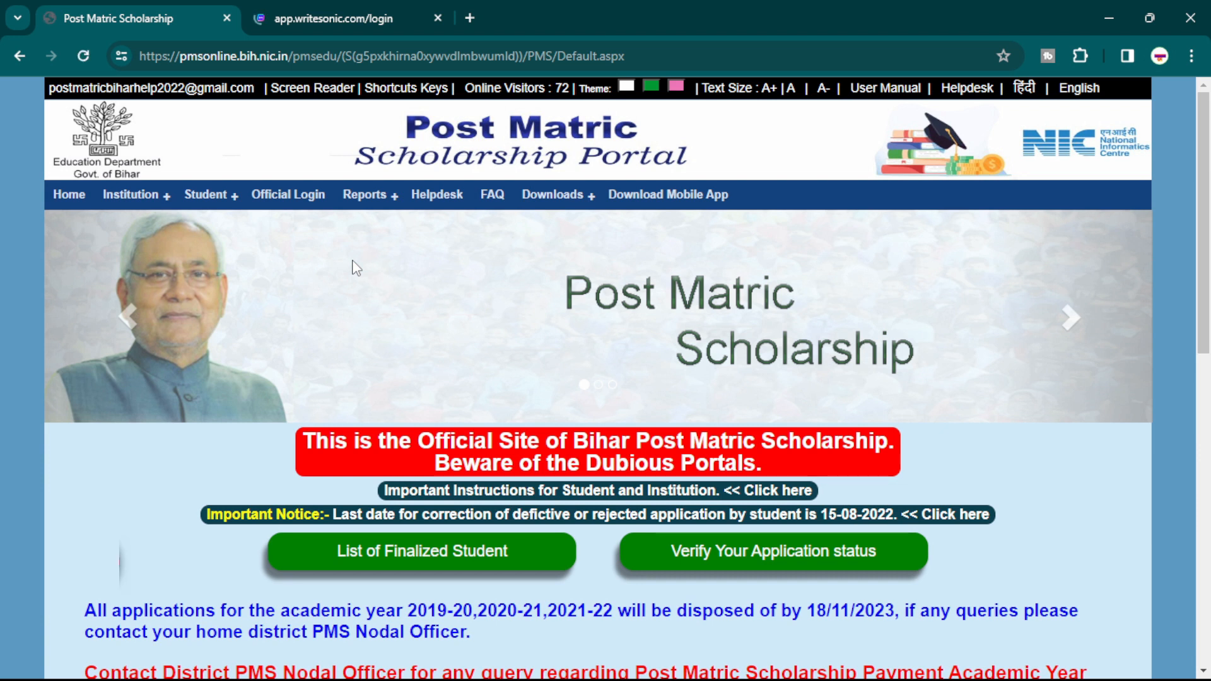
# Step: Select the Post Matric Scholarship page's address, cycle the focus onward to its tab and the page, and repeat the address selection and focus change
pyautogui.hotkey('ctrl', 'l')
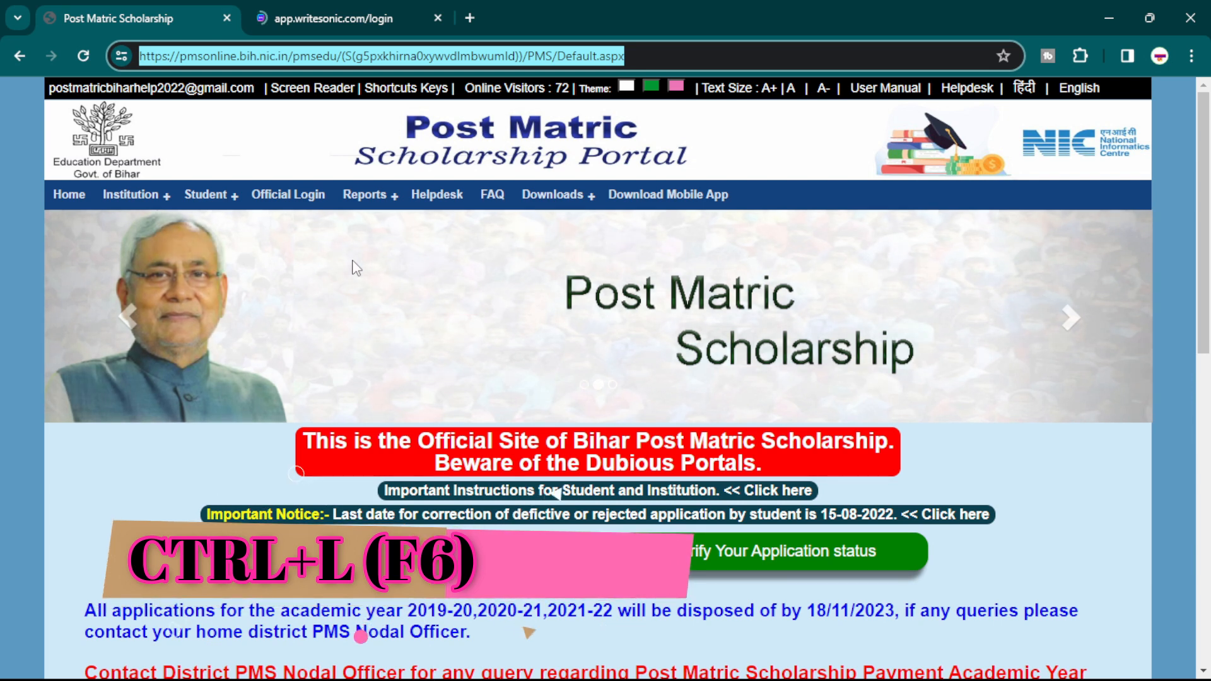
pyautogui.press('F6')
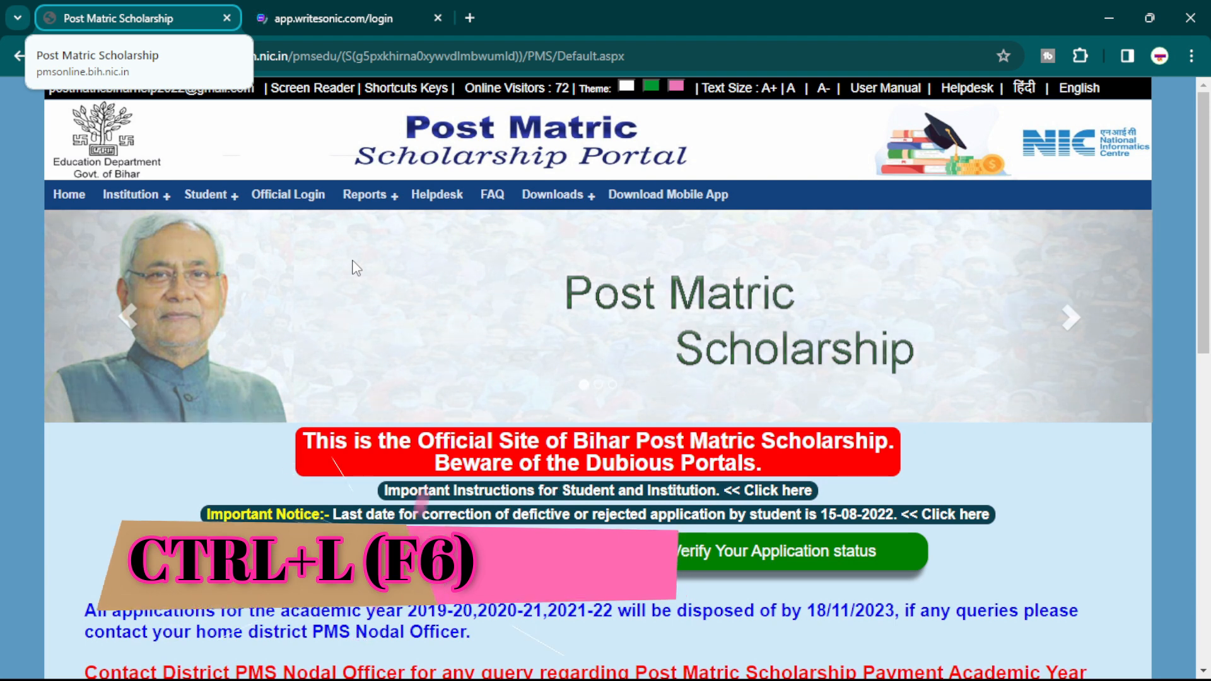
pyautogui.press('F6')
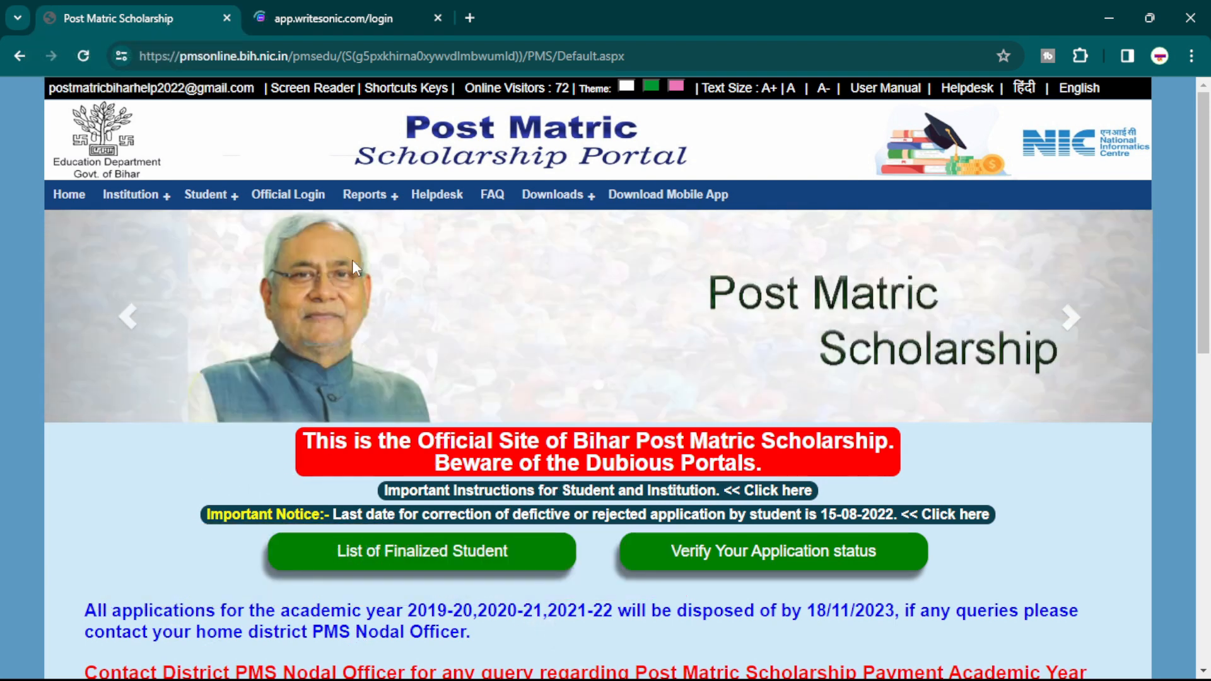
pyautogui.hotkey('ctrl', 'l')
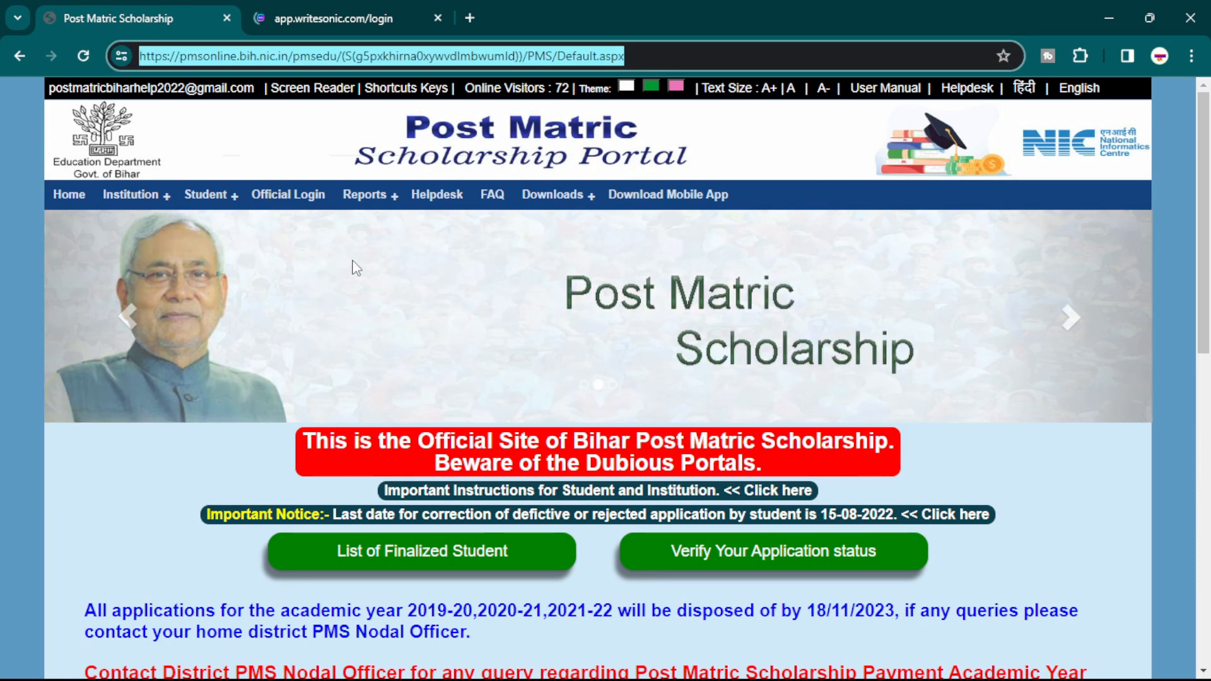
pyautogui.press('F6')
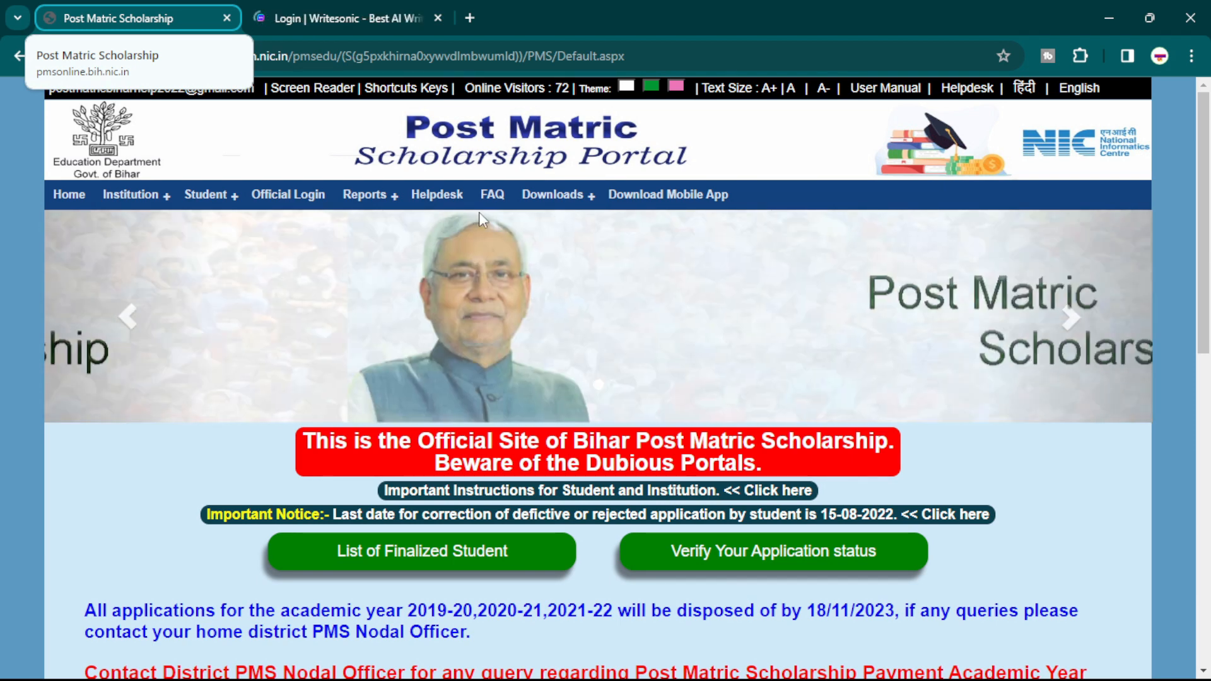
# Step: Switch to the Writesonic tab, select its page address, and return to the Post Matric Scholarship tab
pyautogui.hotkey('ctrl', 'Tab')
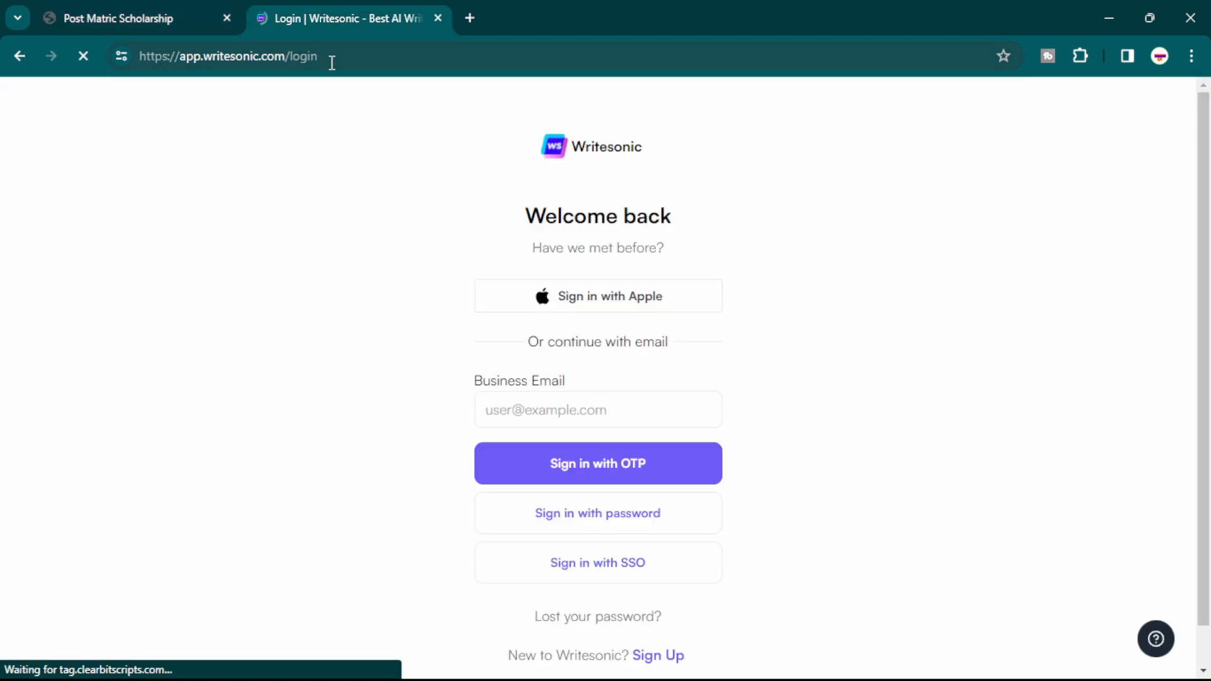
pyautogui.click(332, 62)
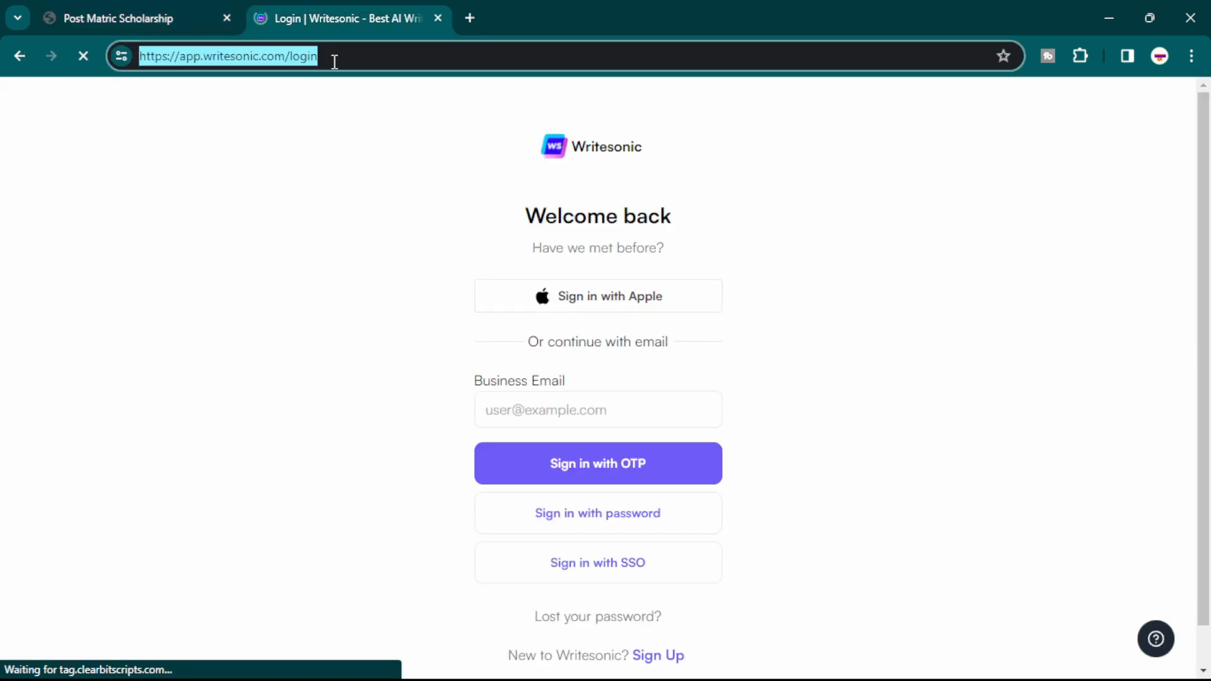
pyautogui.click(183, 3)
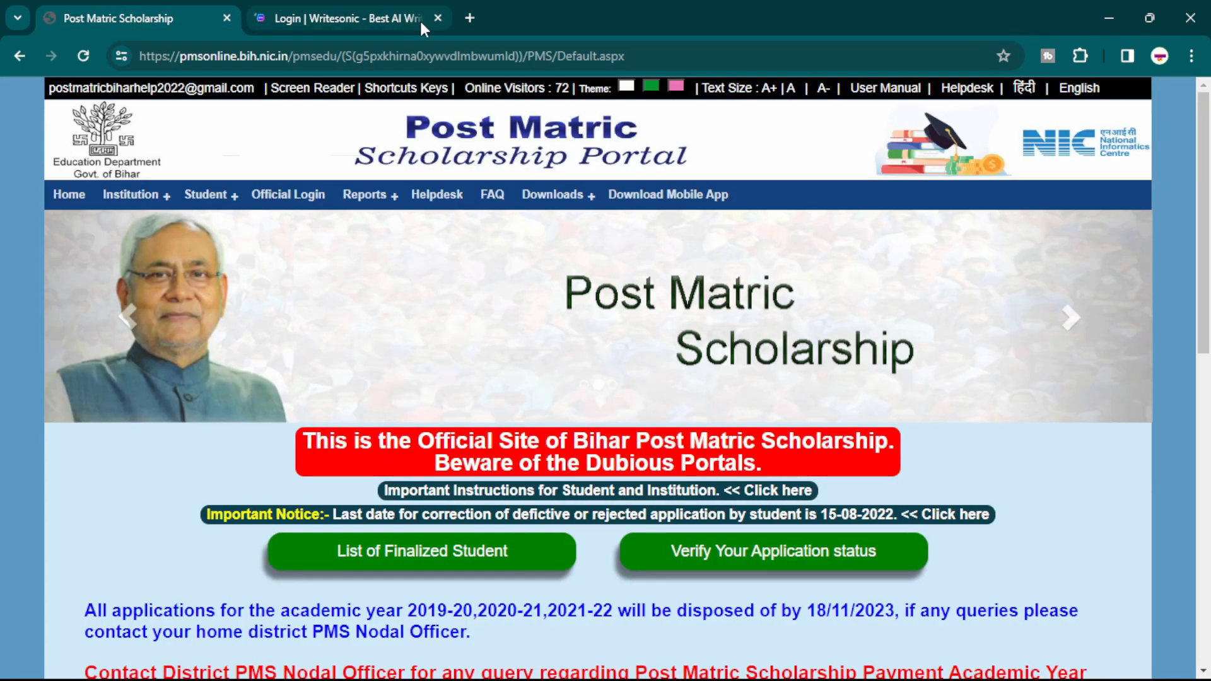
# Step: Replace the Writesonic tab with a new blank tab and return to the Post Matric Scholarship tab
pyautogui.click(439, 18)
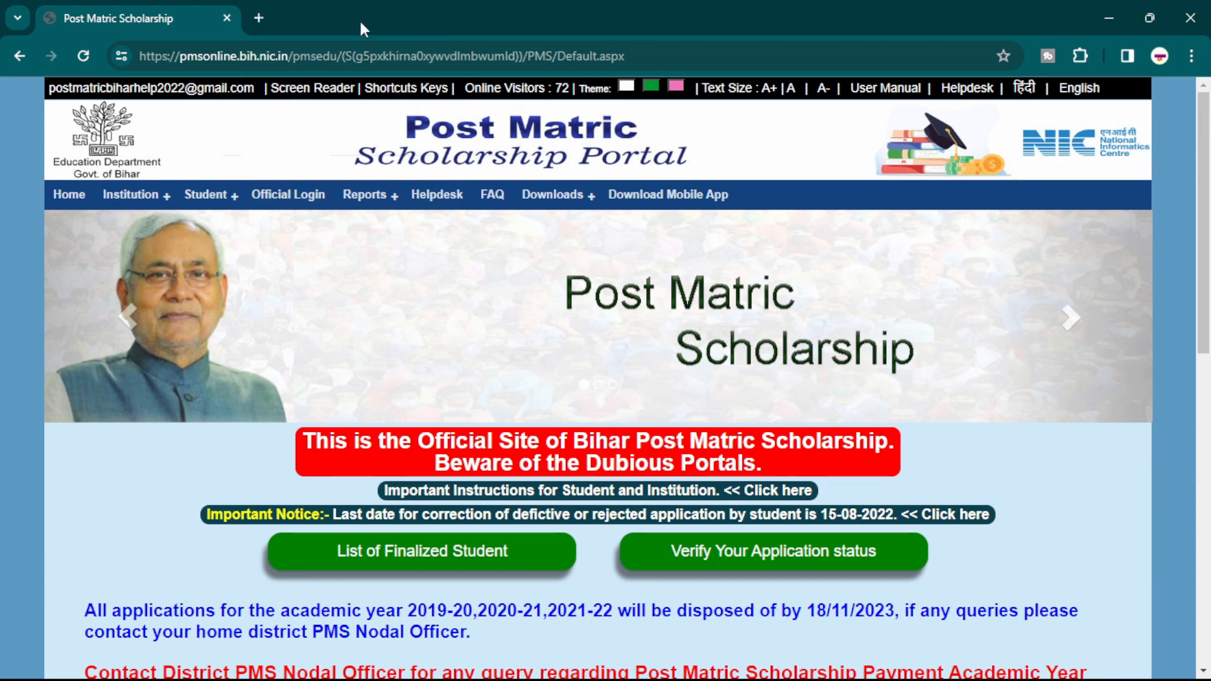
pyautogui.hotkey('ctrl', 't')
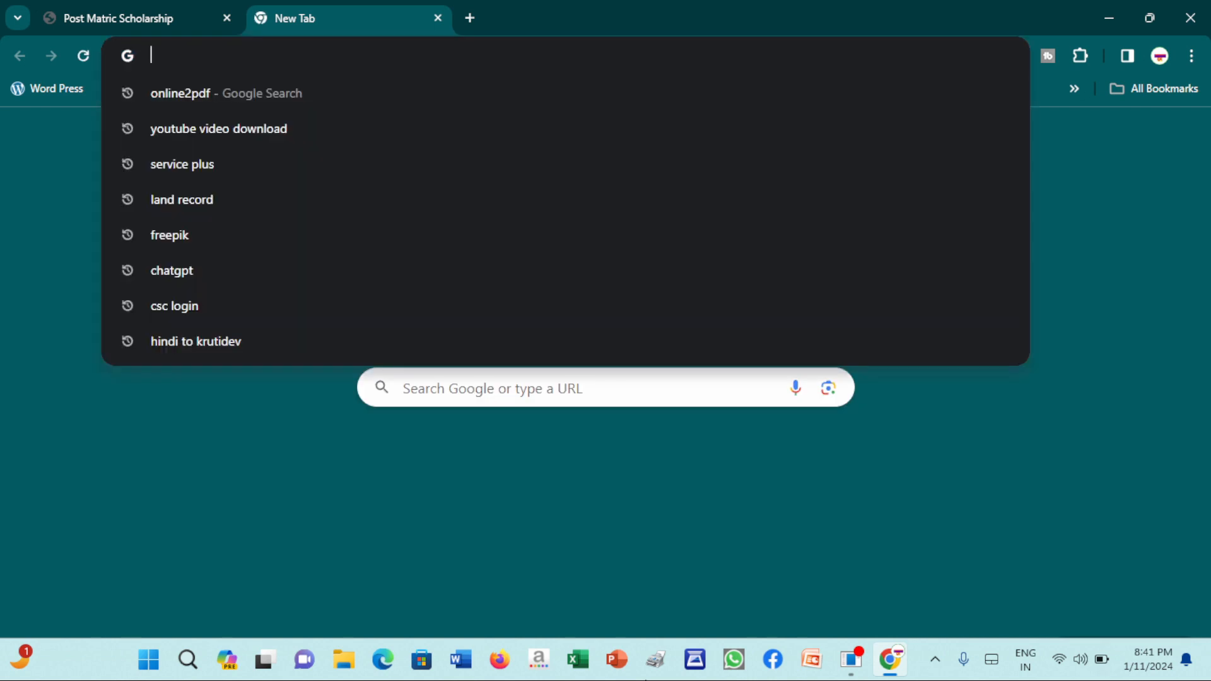
pyautogui.press('F6')
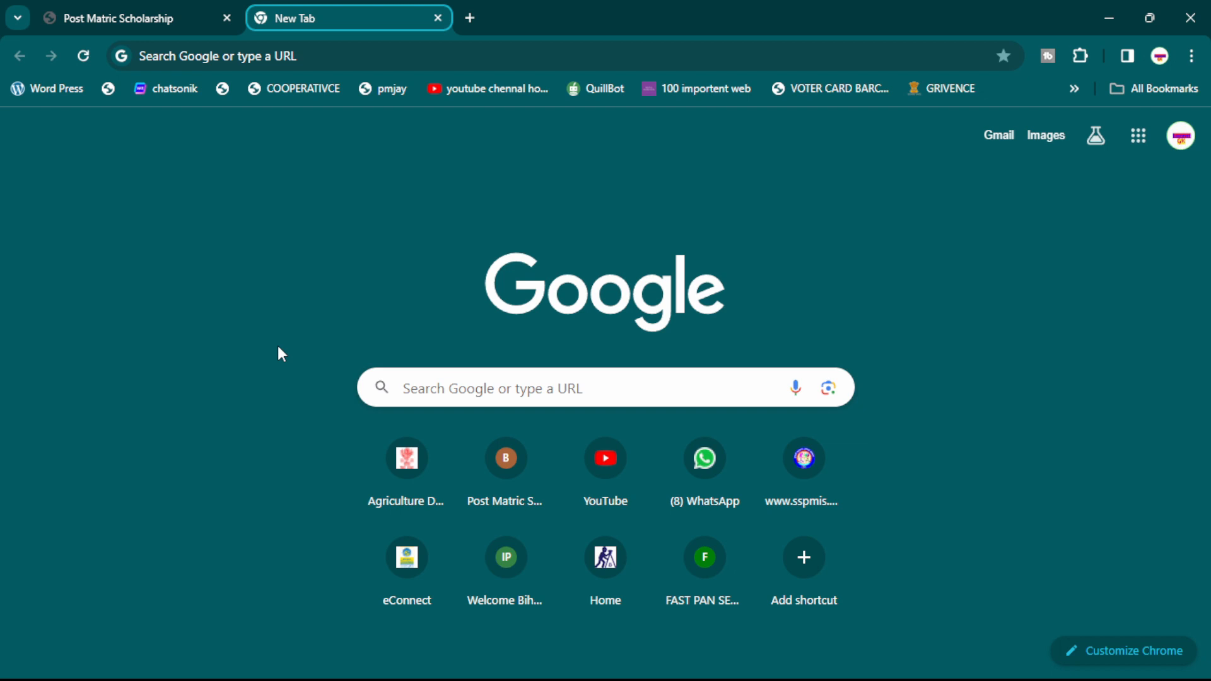
pyautogui.click(162, 14)
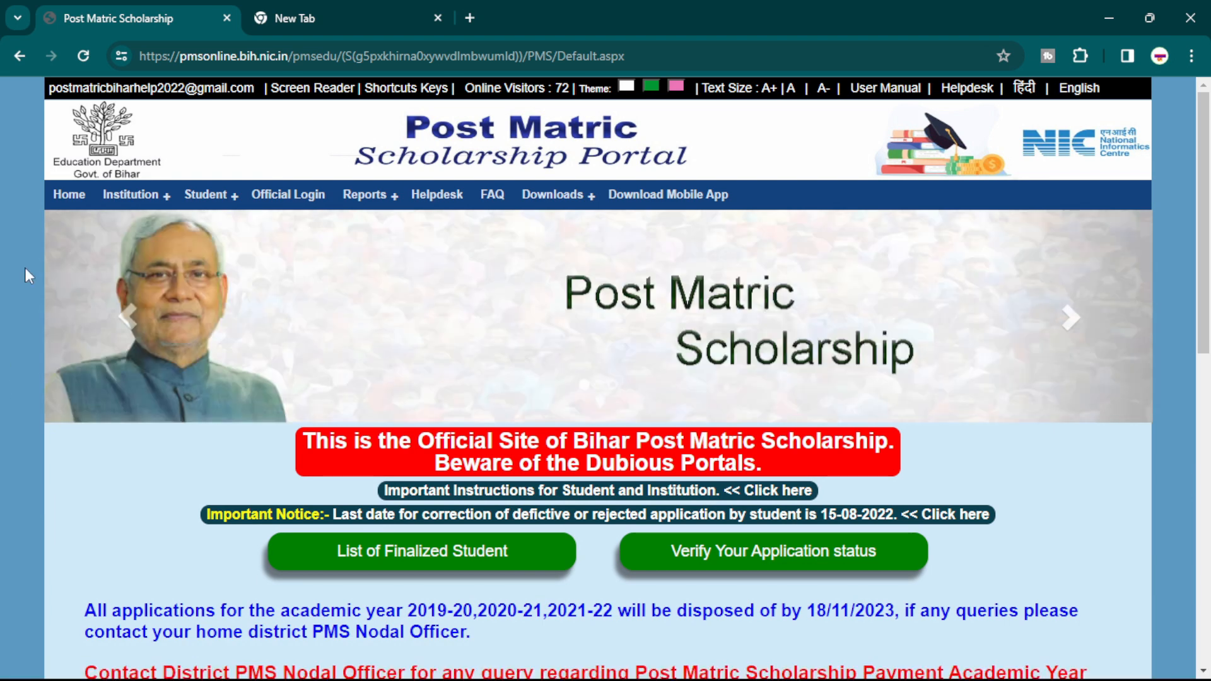
pyautogui.click(1183, 56)
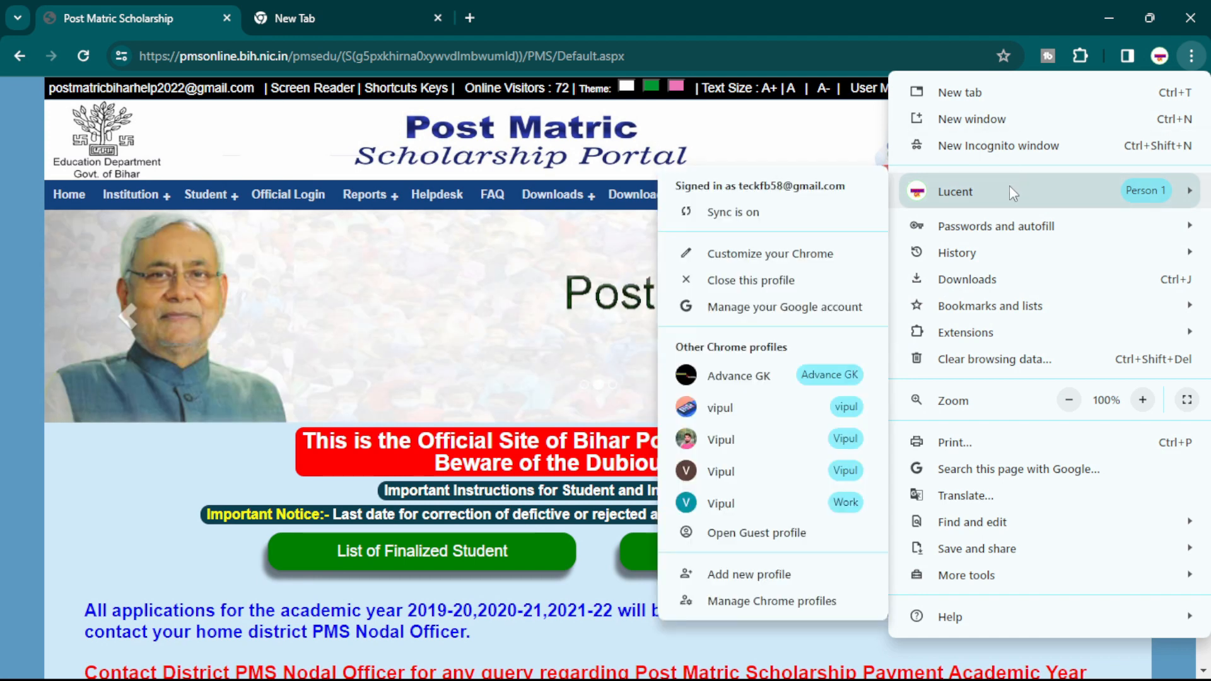
pyautogui.moveTo(999, 314)
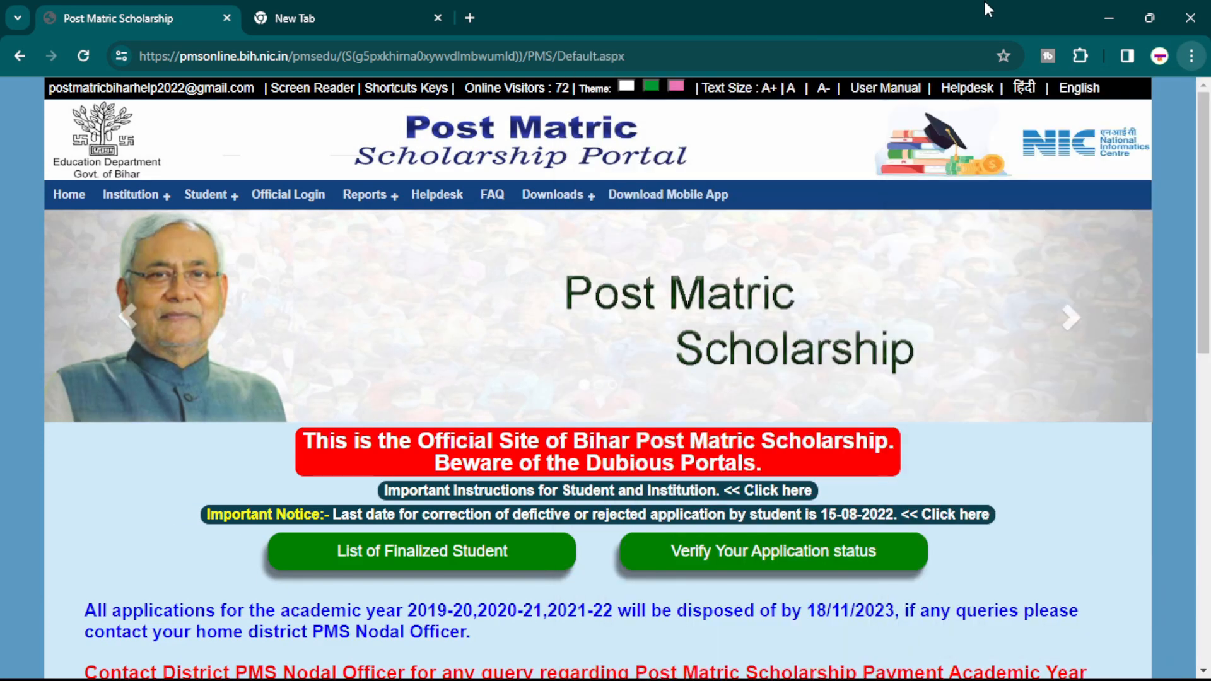
pyautogui.click(987, 6)
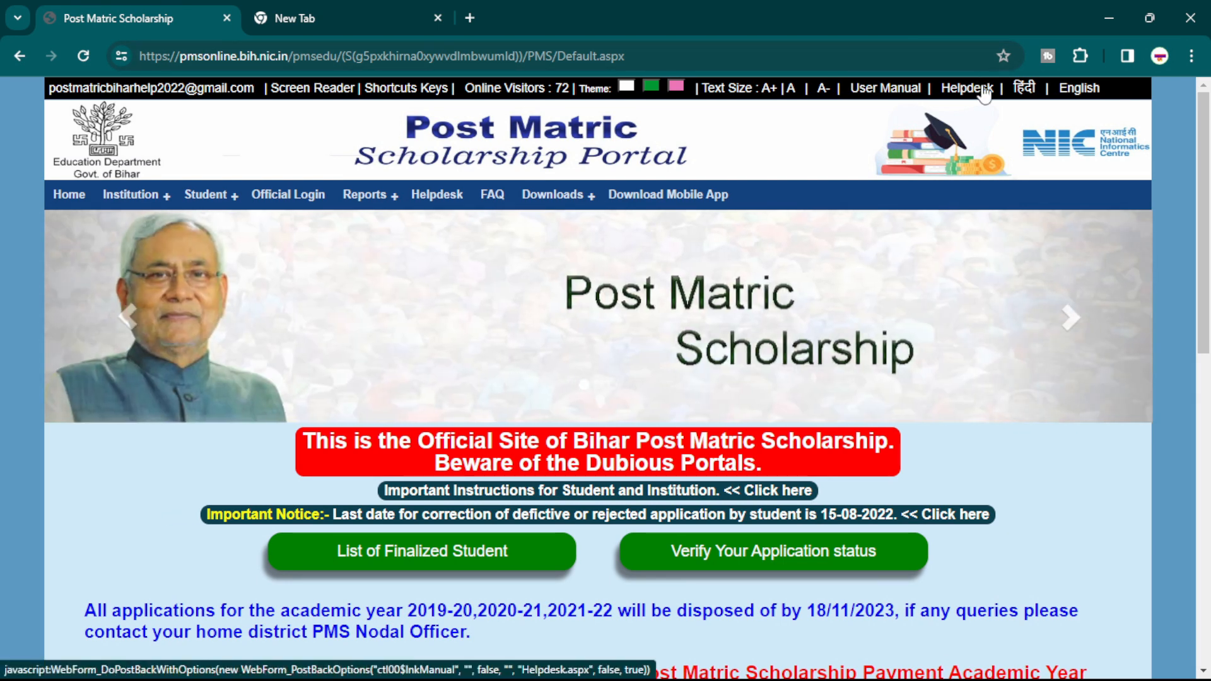
# Step: Bookmark the Post Matric Scholarship page under that name in the All Bookmarks folder
pyautogui.hotkey('ctrl', 'd')
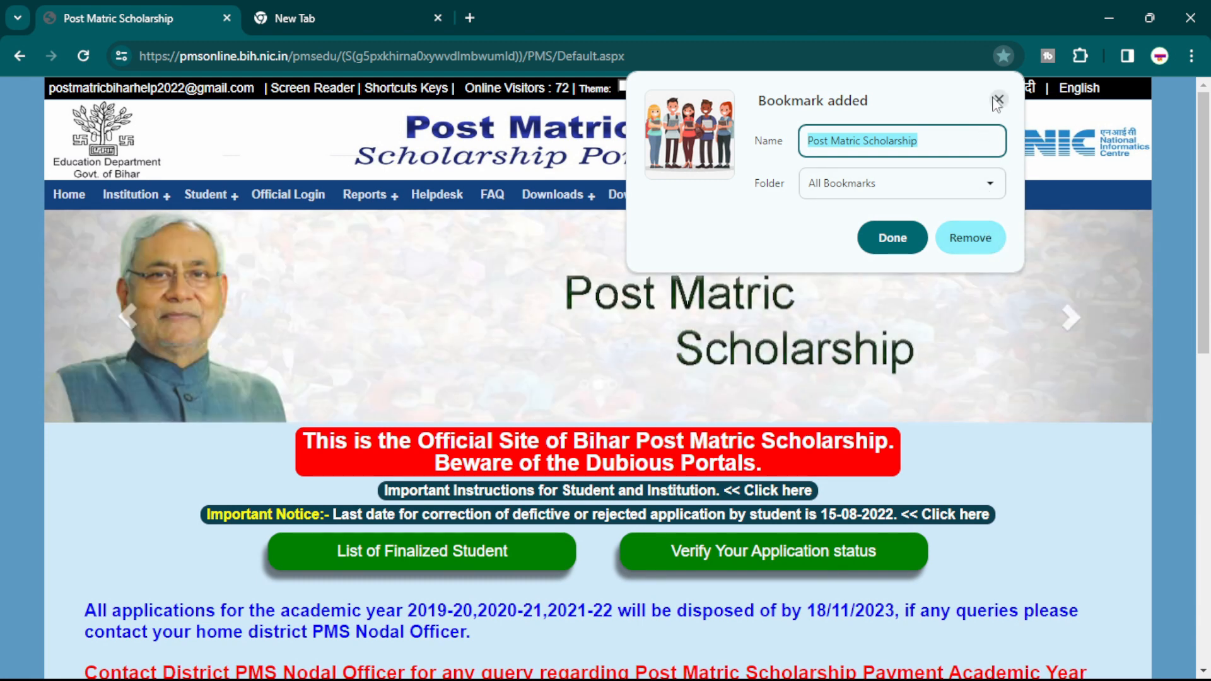
pyautogui.click(998, 99)
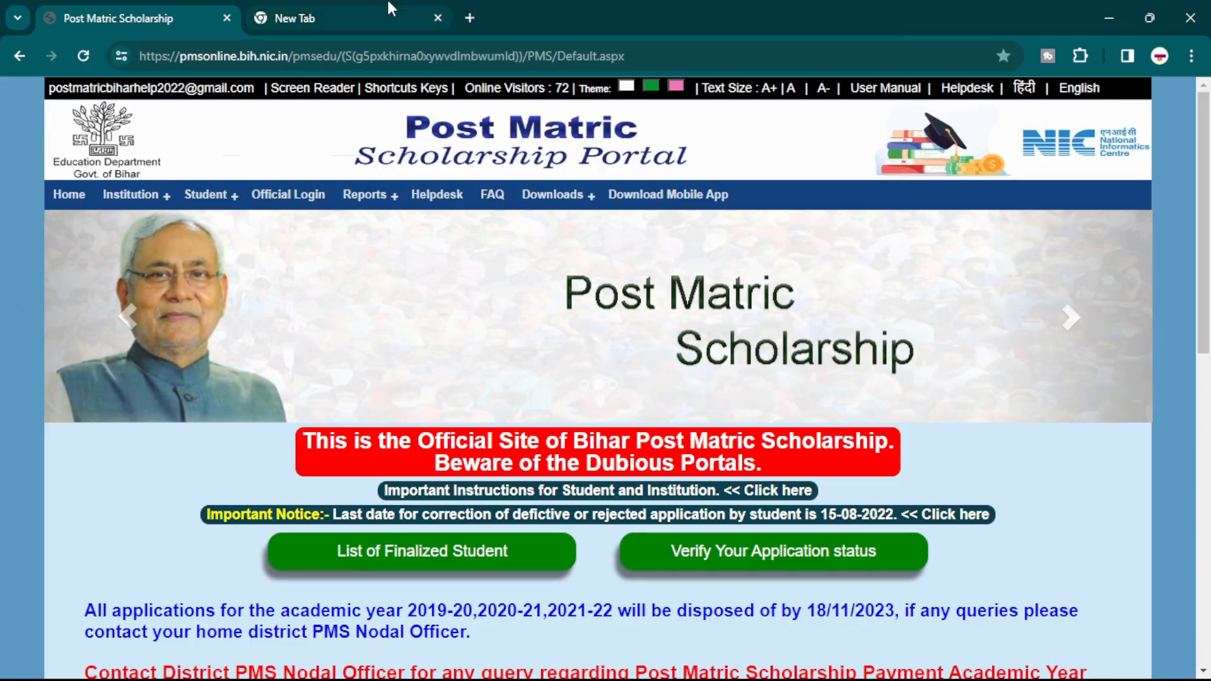
# Step: From the blank tab, look through the overflowing bookmarks and the All Bookmarks list for the Post Matric Scholarship entry
pyautogui.click(389, 8)
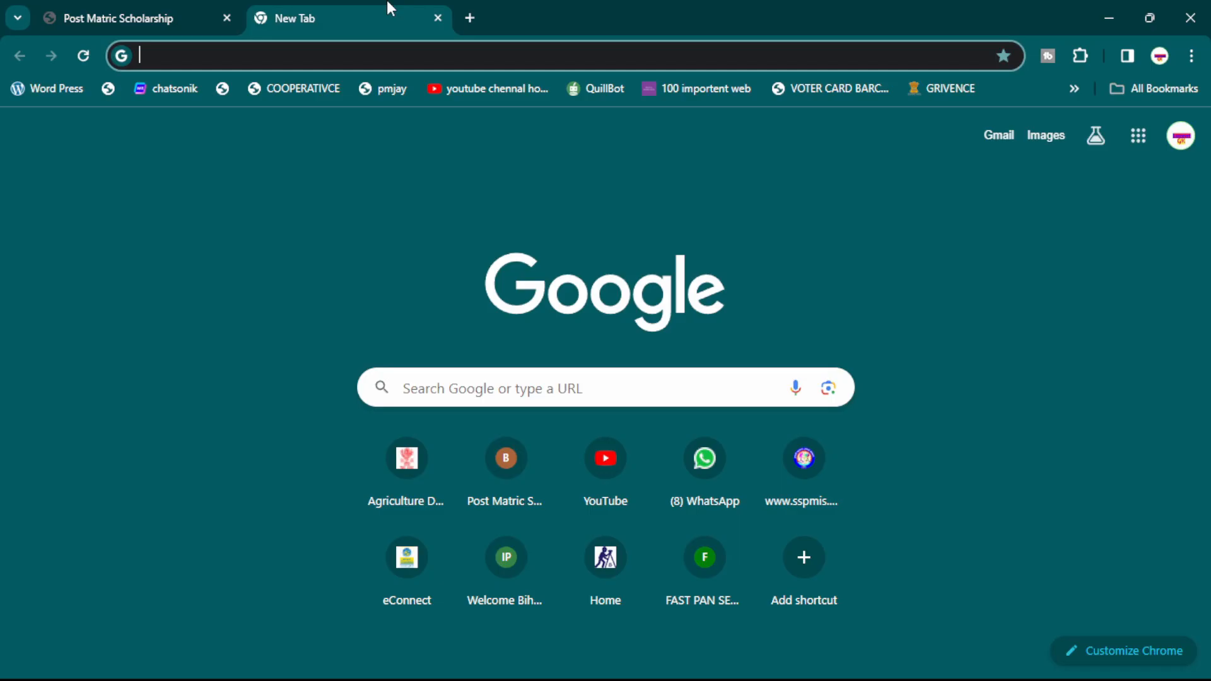
pyautogui.click(1075, 89)
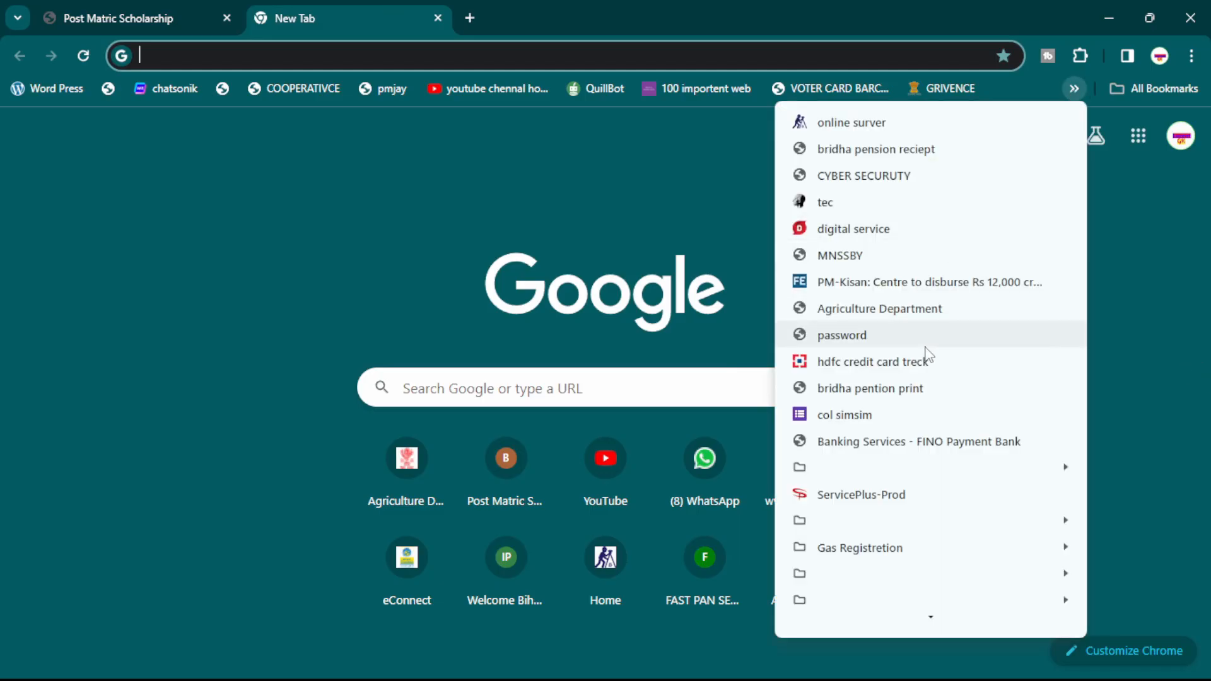
pyautogui.scroll(-2, 927, 353)
pyautogui.click(1202, 278)
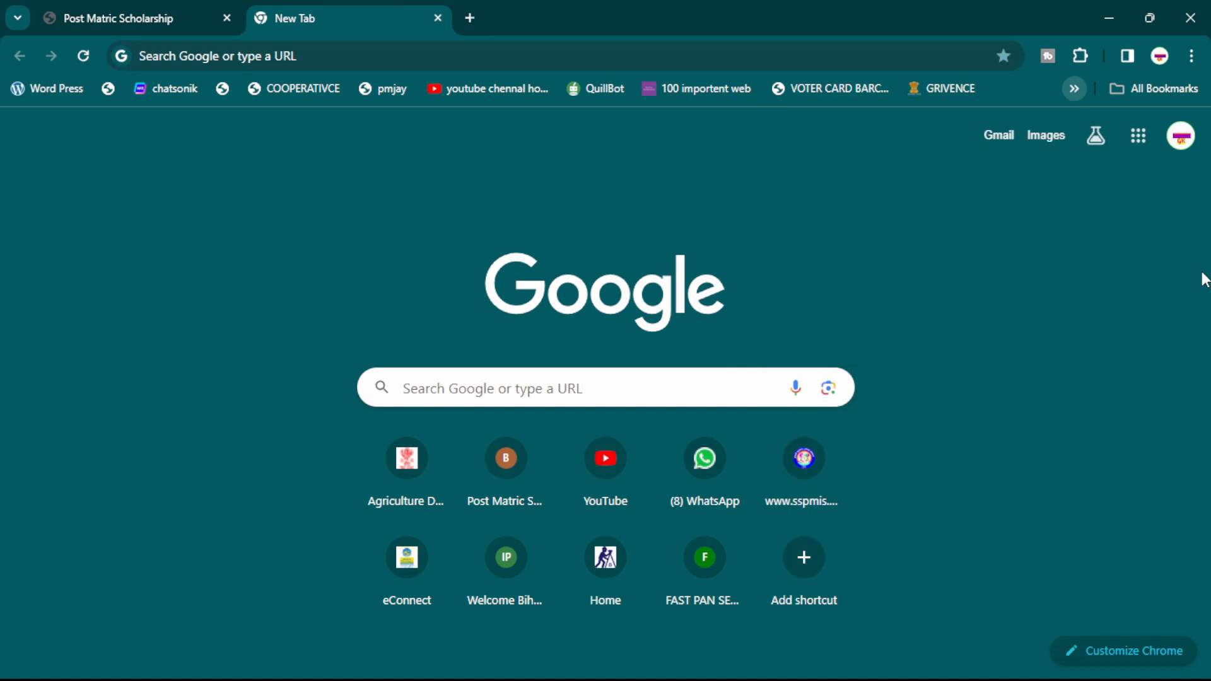
pyautogui.click(1154, 88)
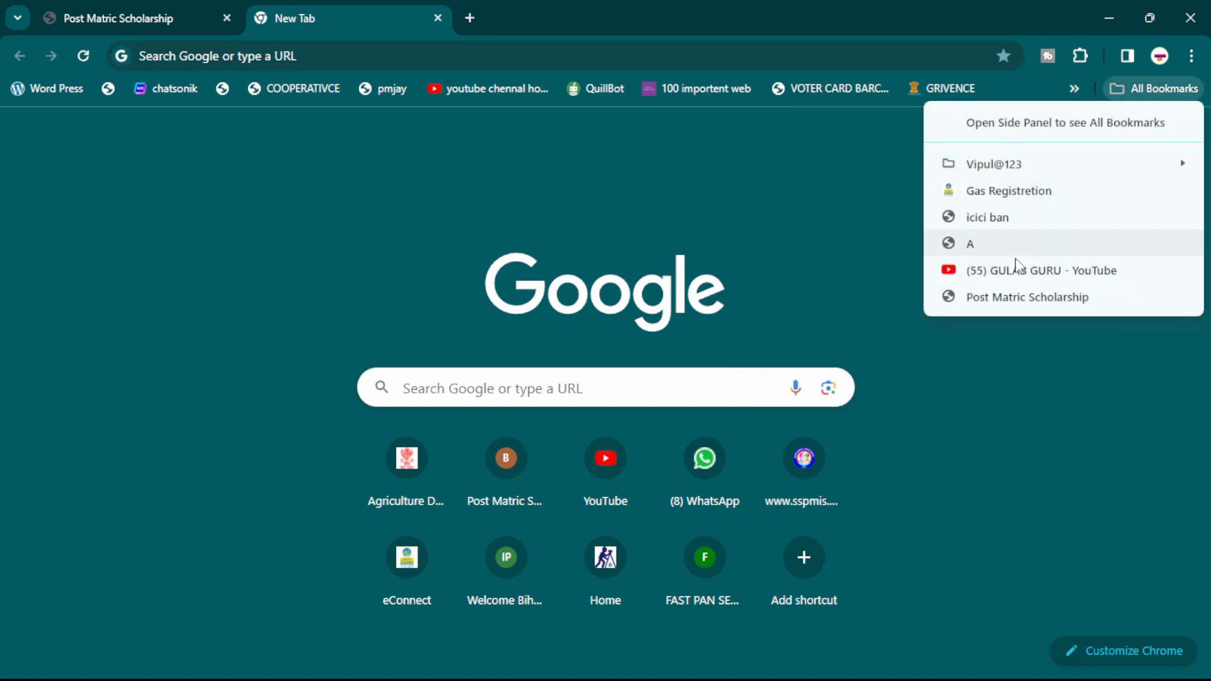
pyautogui.click(989, 357)
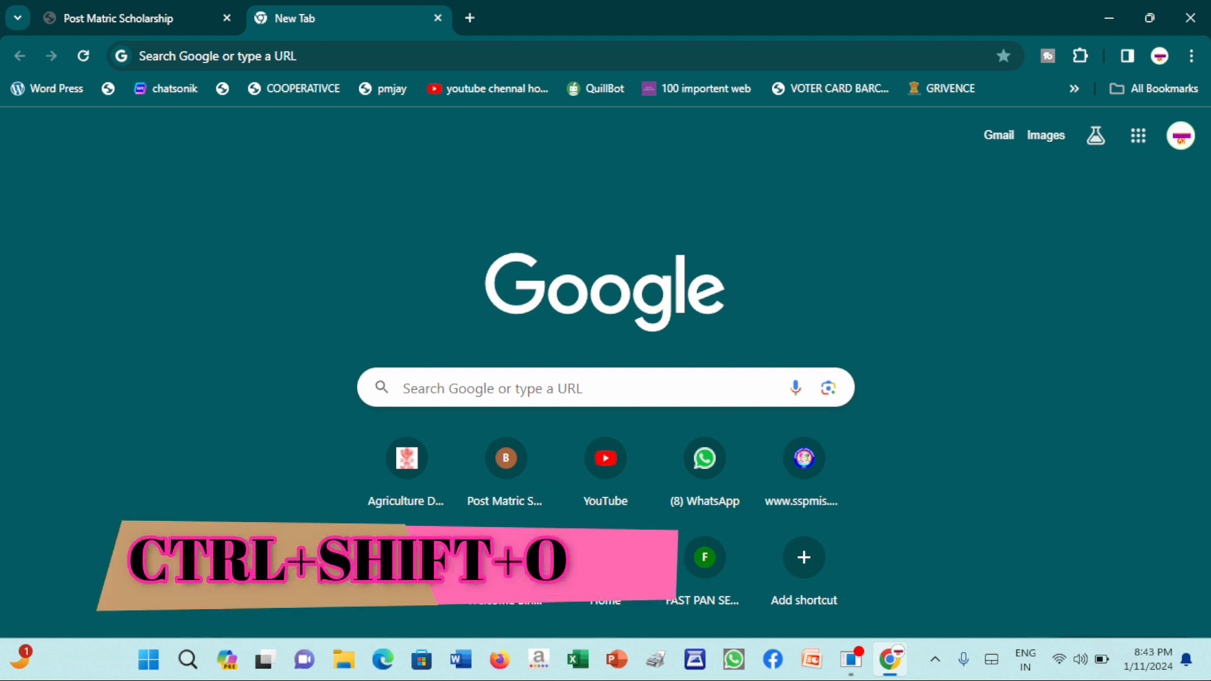
# Step: Look through the Bookmarks bar folder in the bookmark manager and close that tab
pyautogui.hotkey('ctrl', 'shift', 'o')
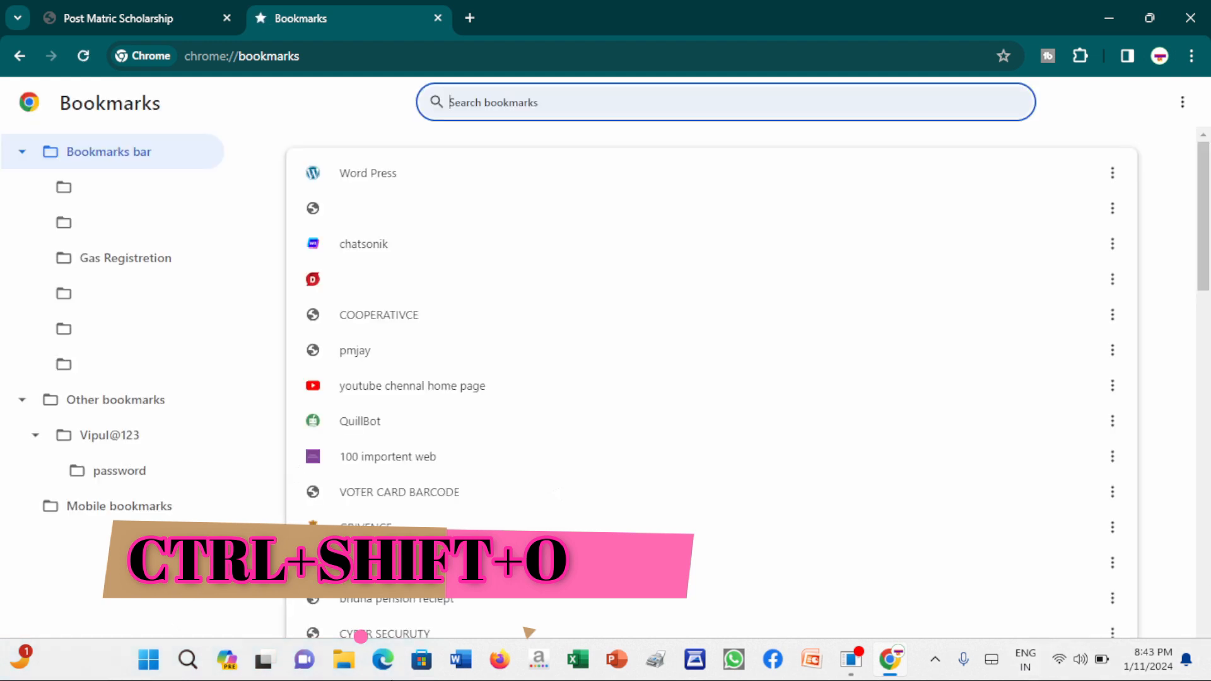
pyautogui.scroll(-4, 494, 327)
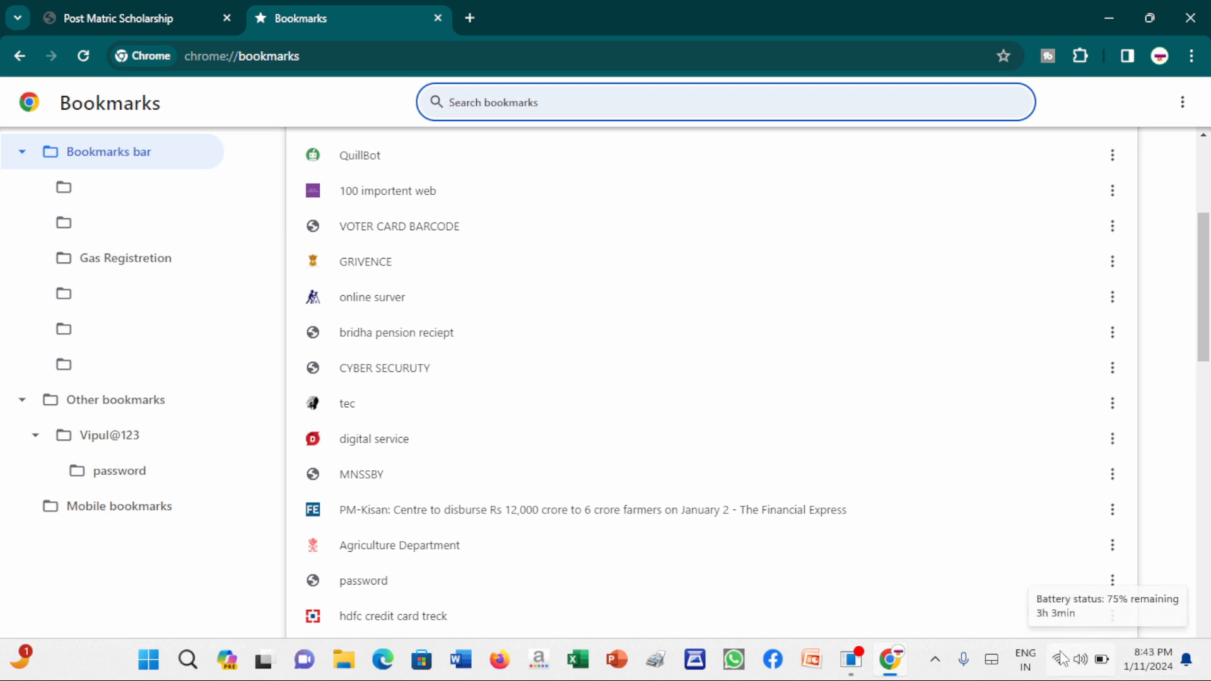
pyautogui.hotkey('ctrl', 'w')
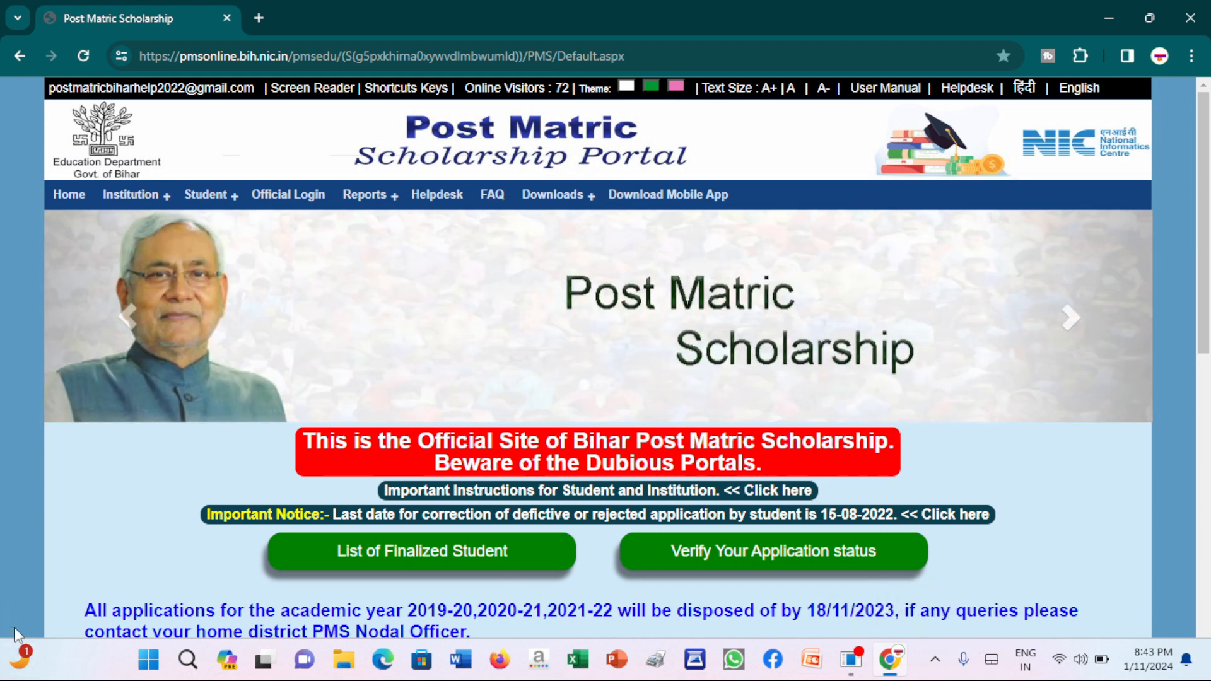
# Step: Select part of the Post Matric Scholarship page's content, and view the overflowing bookmarks in a new tab
pyautogui.moveTo(1081, 611); pyautogui.dragTo(4, 253)
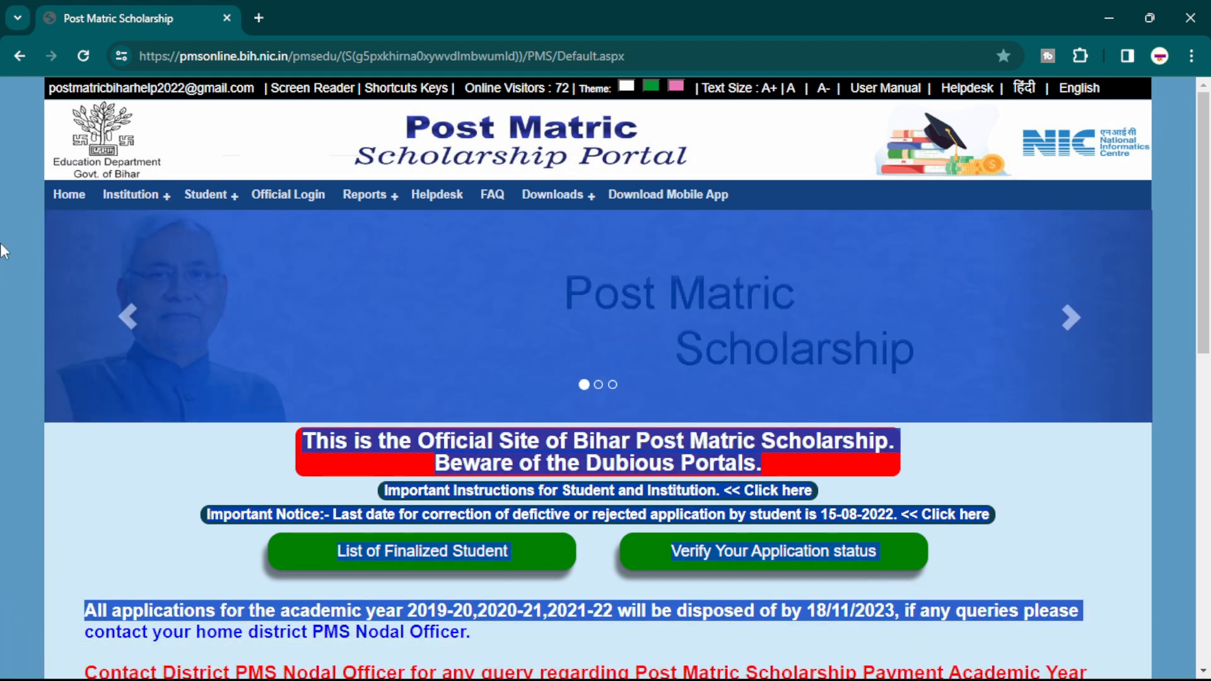
pyautogui.click(259, 18)
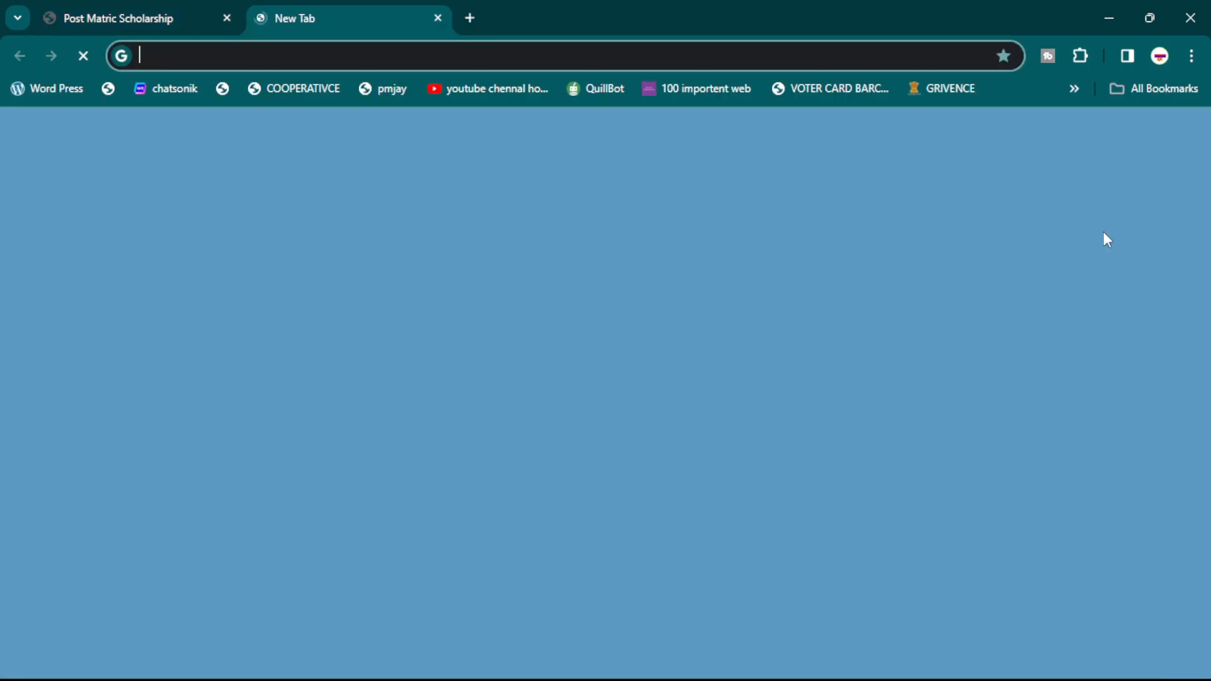
pyautogui.click(1074, 89)
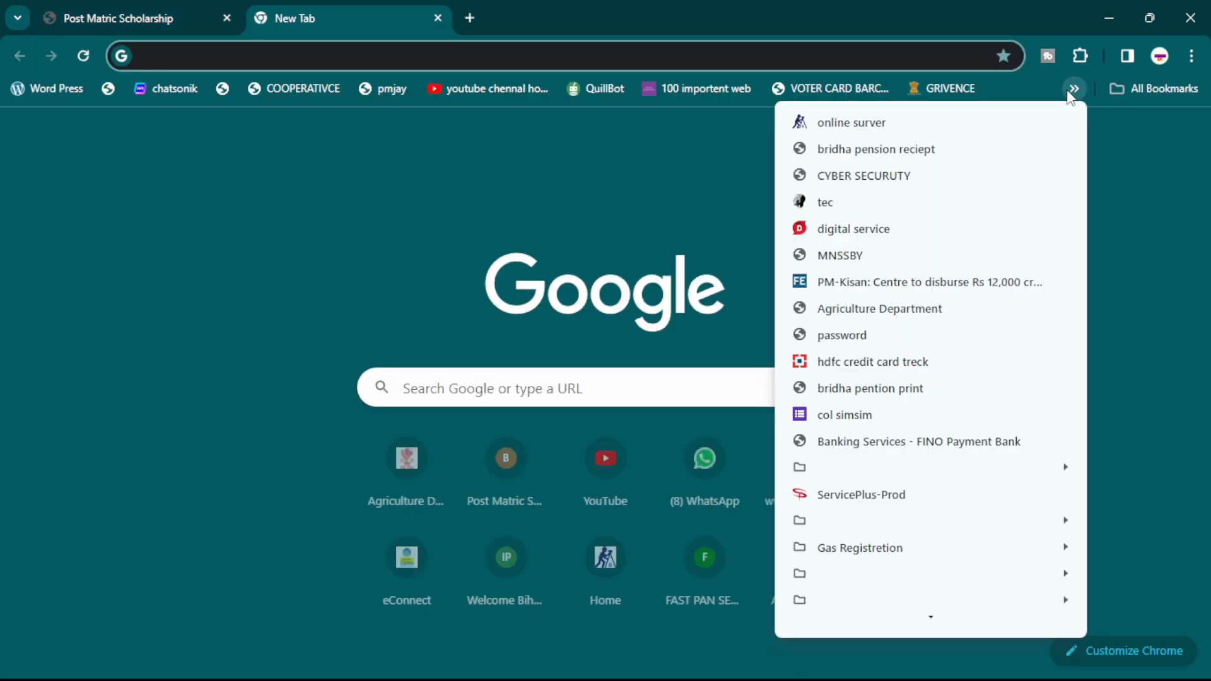
pyautogui.click(1070, 90)
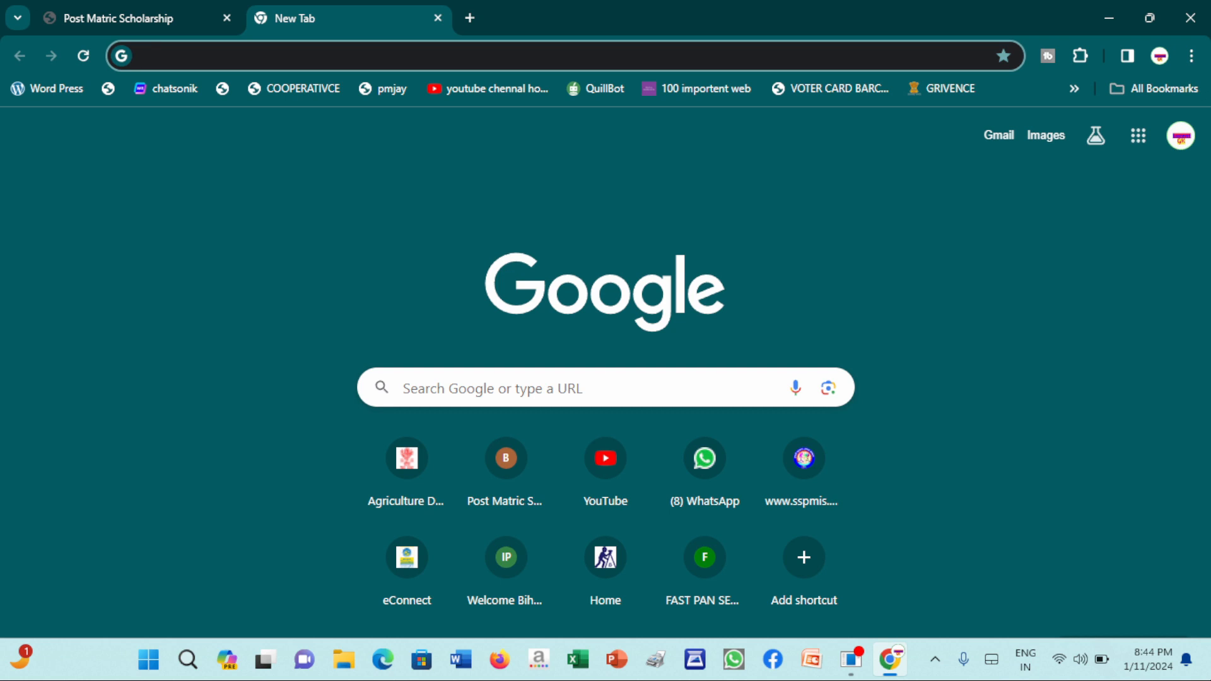
# Step: Go back to the Post Matric Scholarship tab and toggle the bookmarks bar off and on repeatedly, leaving it shown
pyautogui.hotkey('ctrl', 'shift', 'Tab')
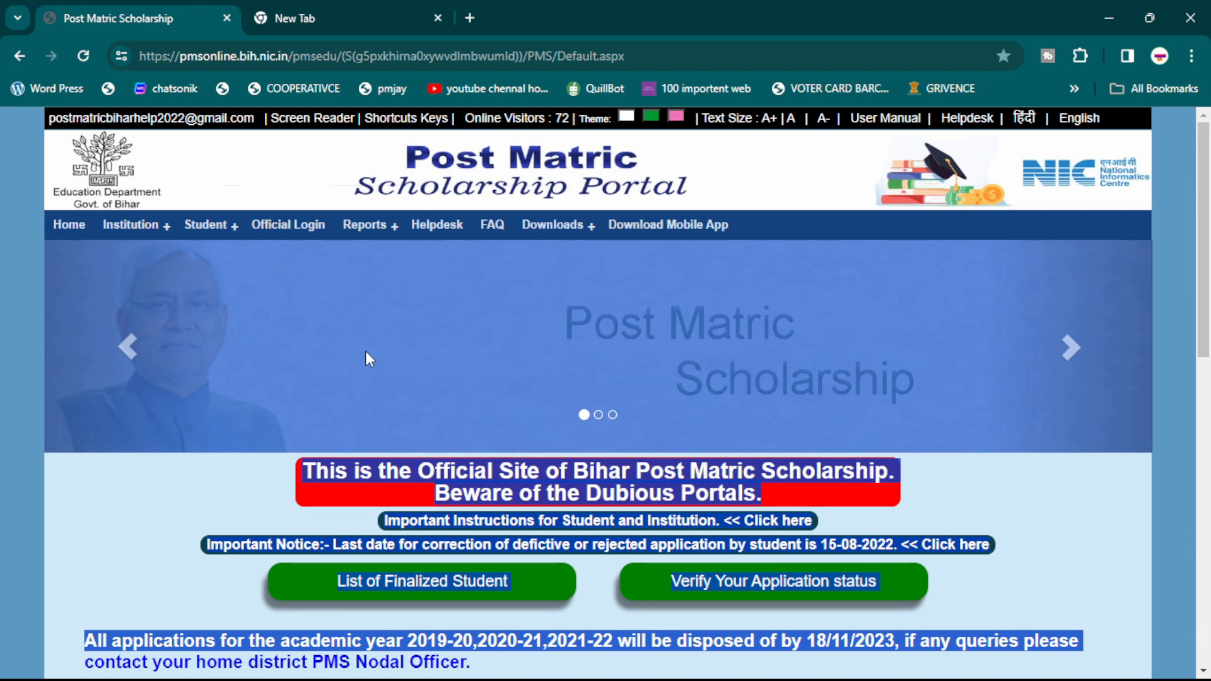
pyautogui.hotkey('ctrl', 'shift', 'b')
pyautogui.hotkey('ctrl', 'shift', 'b')
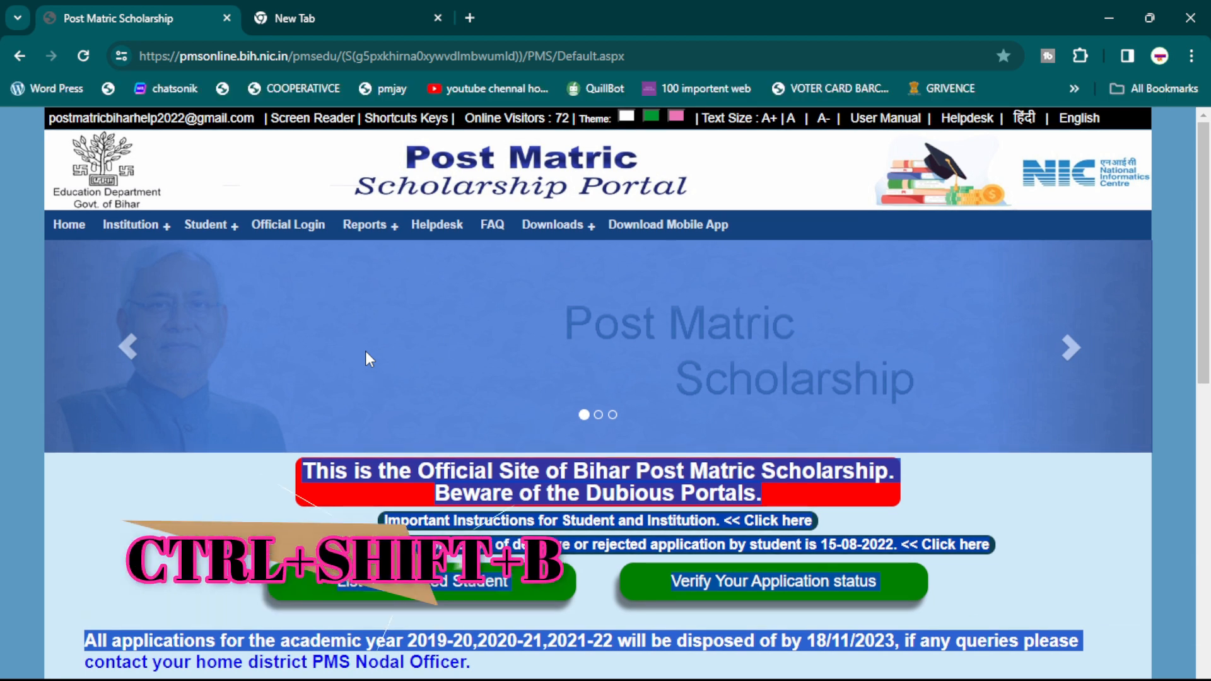
pyautogui.hotkey('ctrl', 'shift', 'b')
pyautogui.hotkey('ctrl', 'shift', 'b')
pyautogui.hotkey('ctrl', 'shift', 'b')
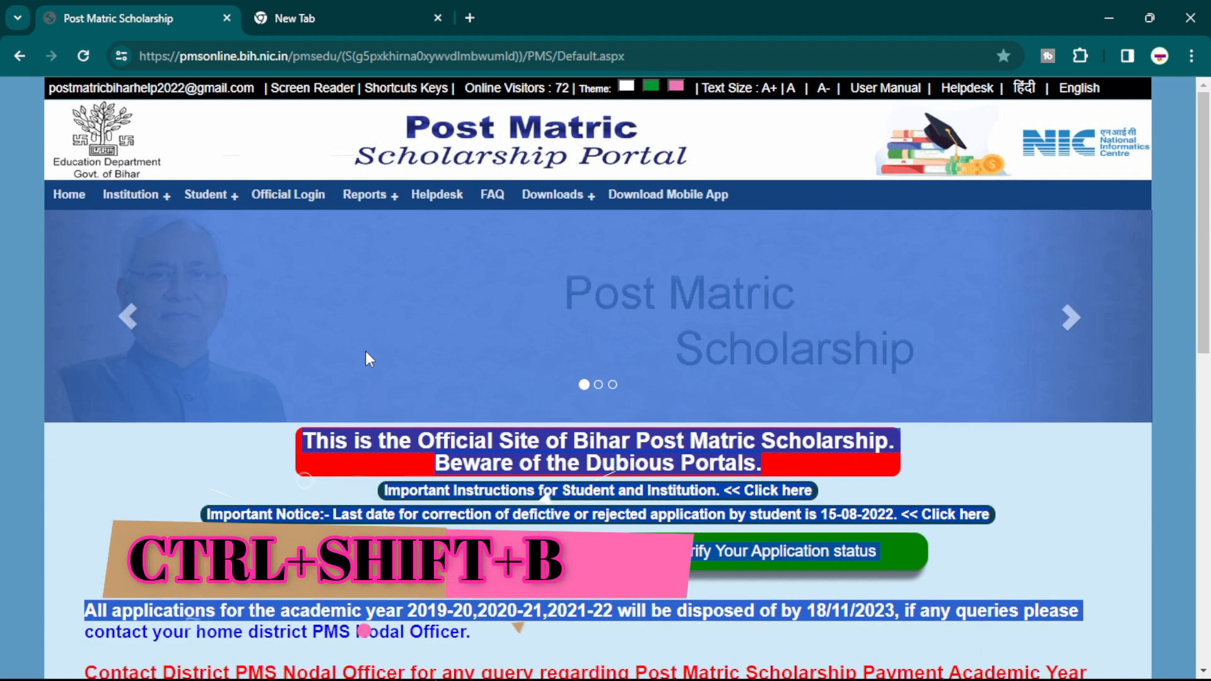
pyautogui.hotkey('ctrl', 'shift', 'b')
pyautogui.hotkey('ctrl', 'shift', 'b')
pyautogui.hotkey('ctrl', 'shift', 'b')
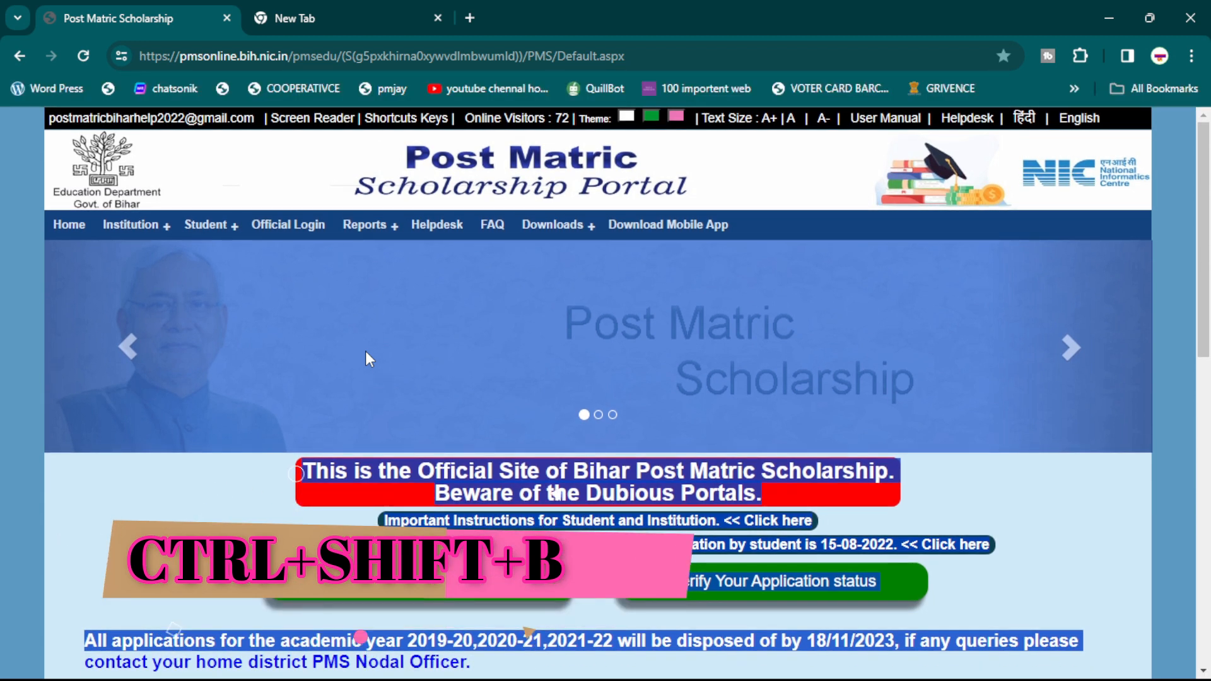
pyautogui.hotkey('ctrl', 'shift', 'b')
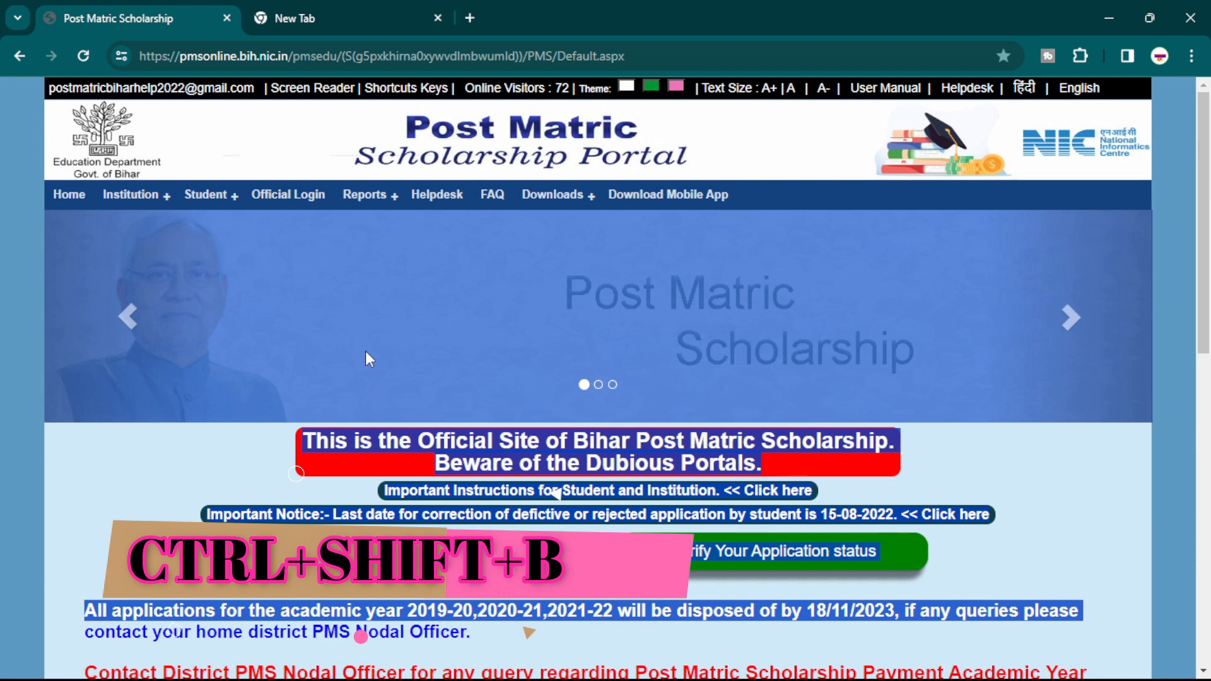
pyautogui.hotkey('ctrl', 'shift', 'b')
pyautogui.hotkey('ctrl', 'shift', 'b')
pyautogui.hotkey('ctrl', 'shift', 'b')
pyautogui.hotkey('ctrl', 'shift', 'b')
pyautogui.hotkey('ctrl', 'shift', 'b')
pyautogui.hotkey('ctrl', 'shift', 'b')
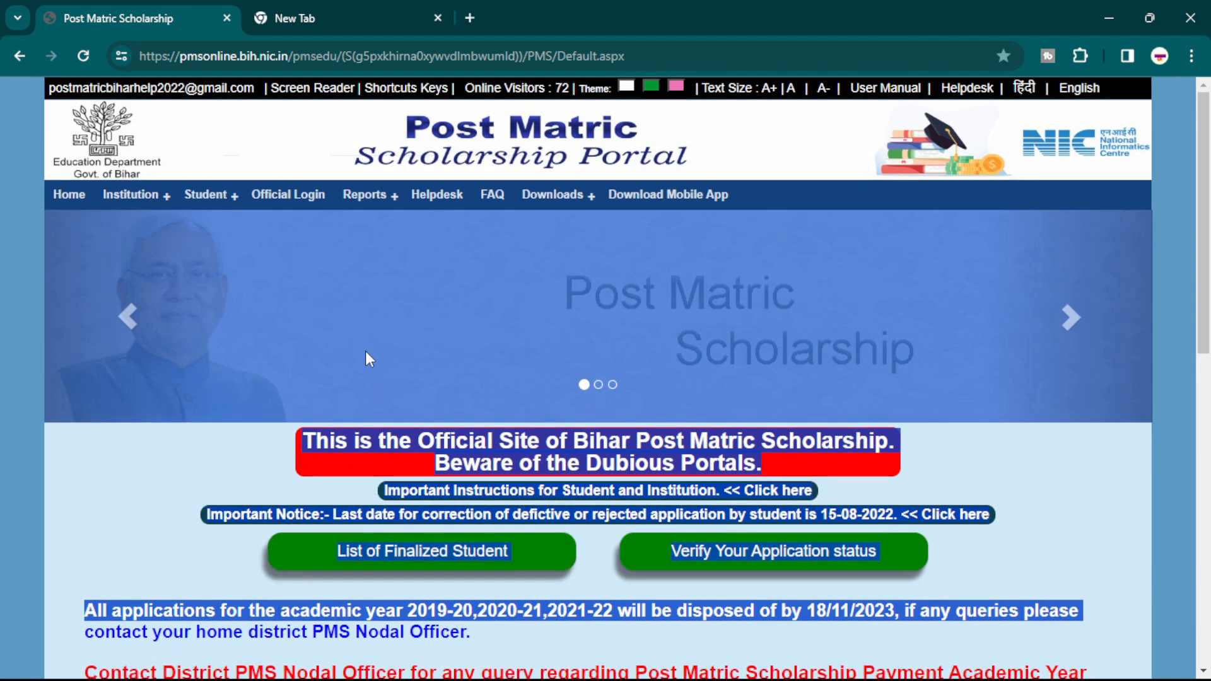
pyautogui.hotkey('ctrl', 'shift', 'b')
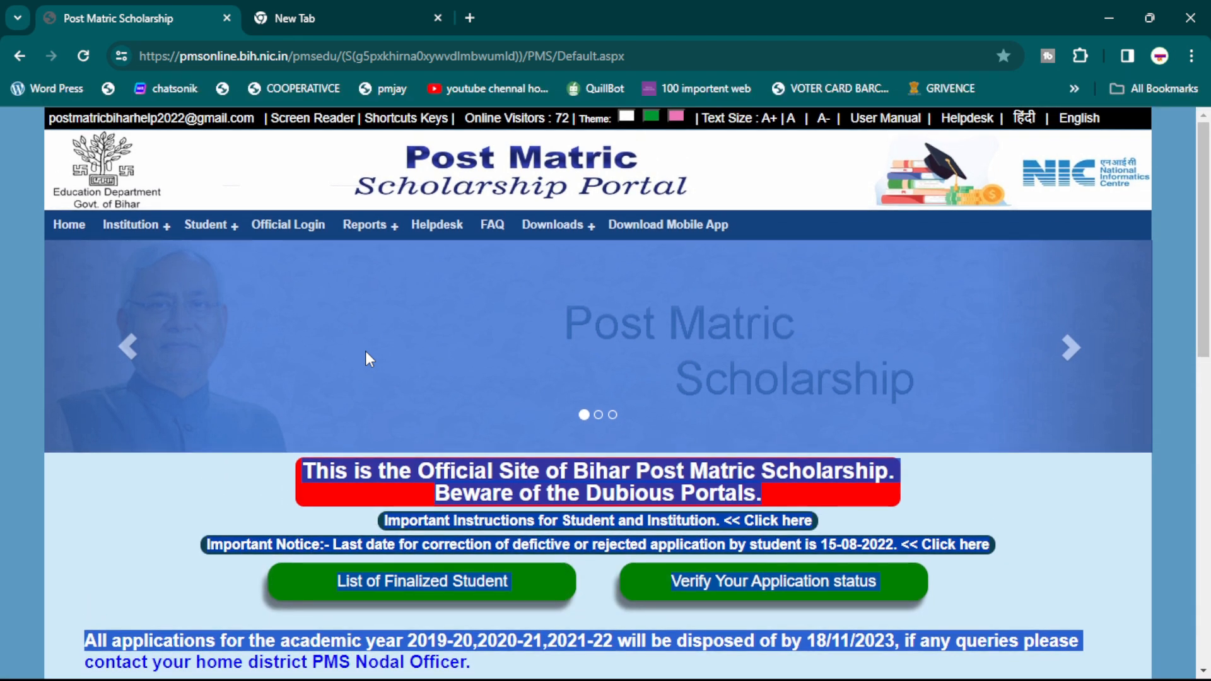
pyautogui.hotkey('ctrl', 'shift', 'b')
pyautogui.hotkey('ctrl', 'shift', 'b')
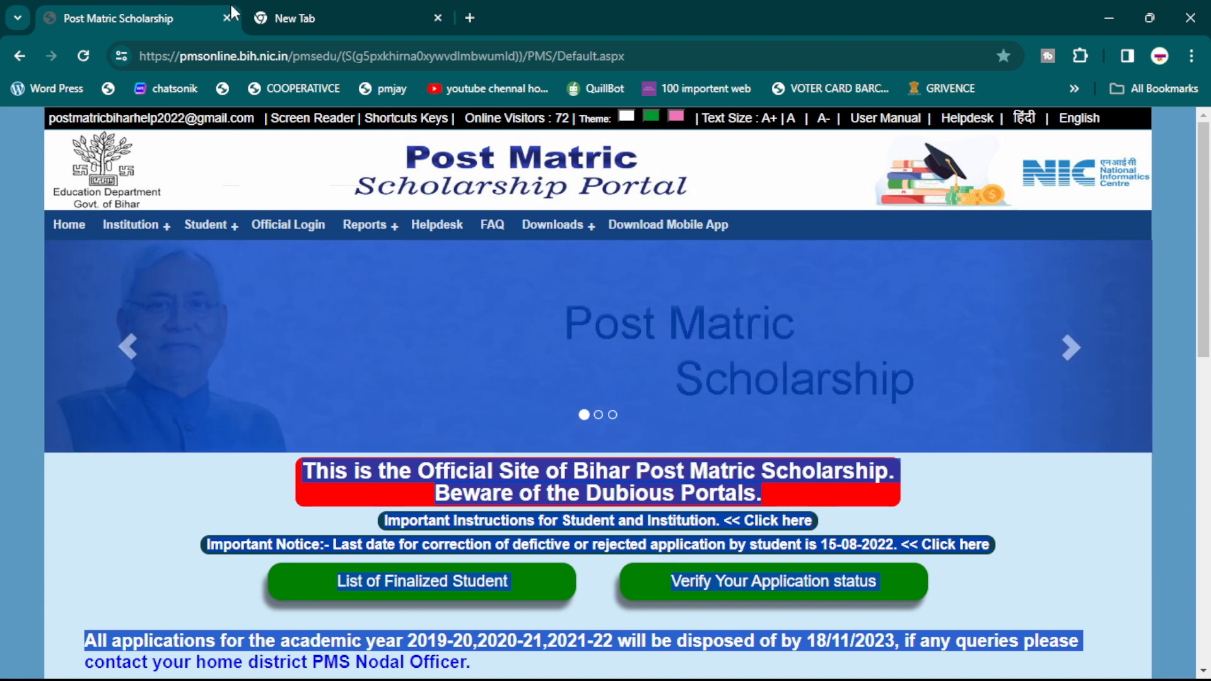
# Step: Check the recent tabs list from the blank tab and open the full browsing history page there
pyautogui.click(303, 18)
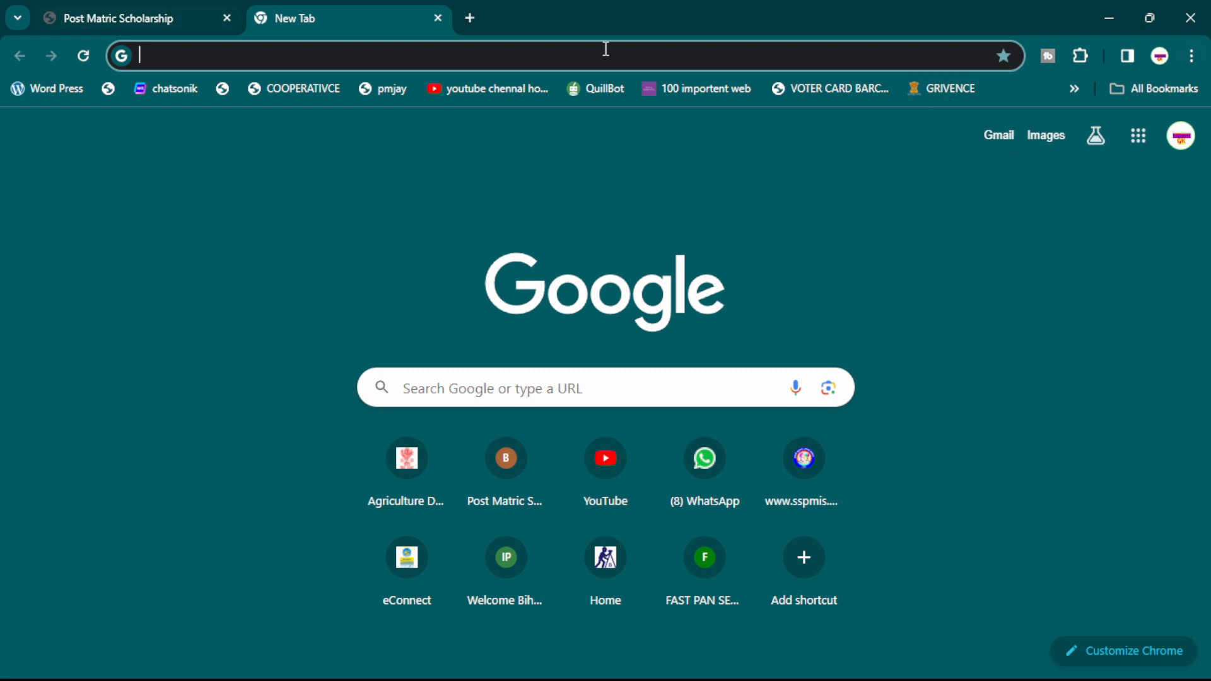
pyautogui.click(1191, 56)
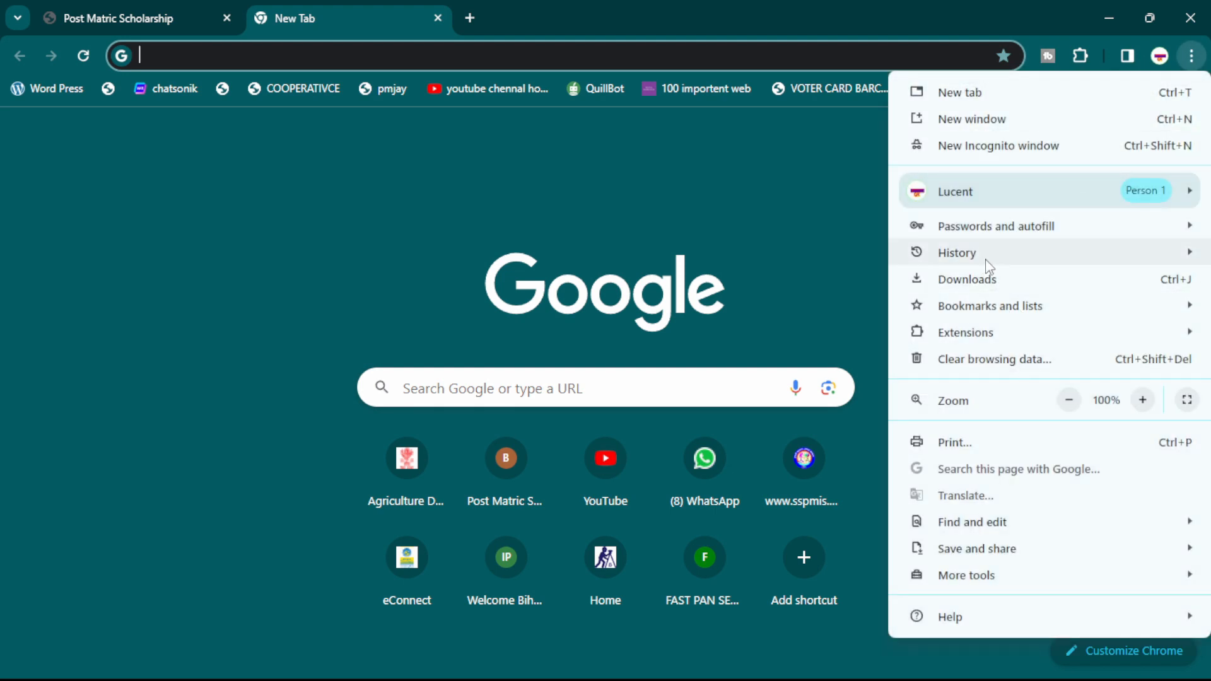
pyautogui.moveTo(984, 262)
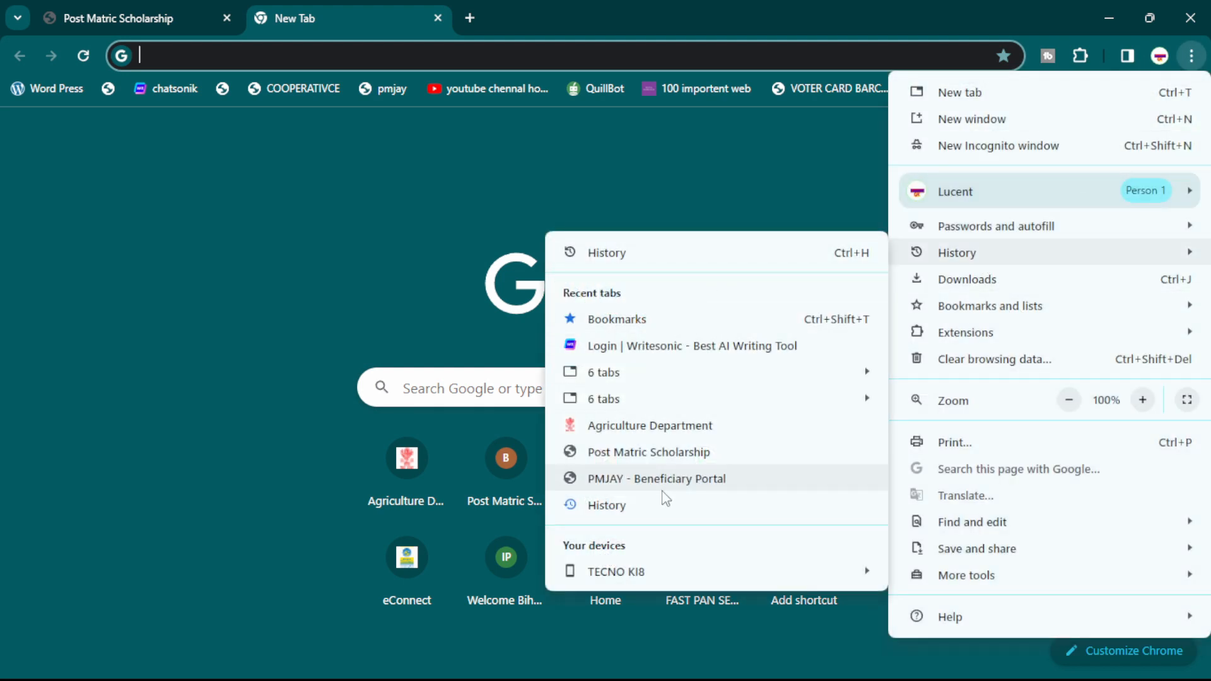
pyautogui.moveTo(661, 573)
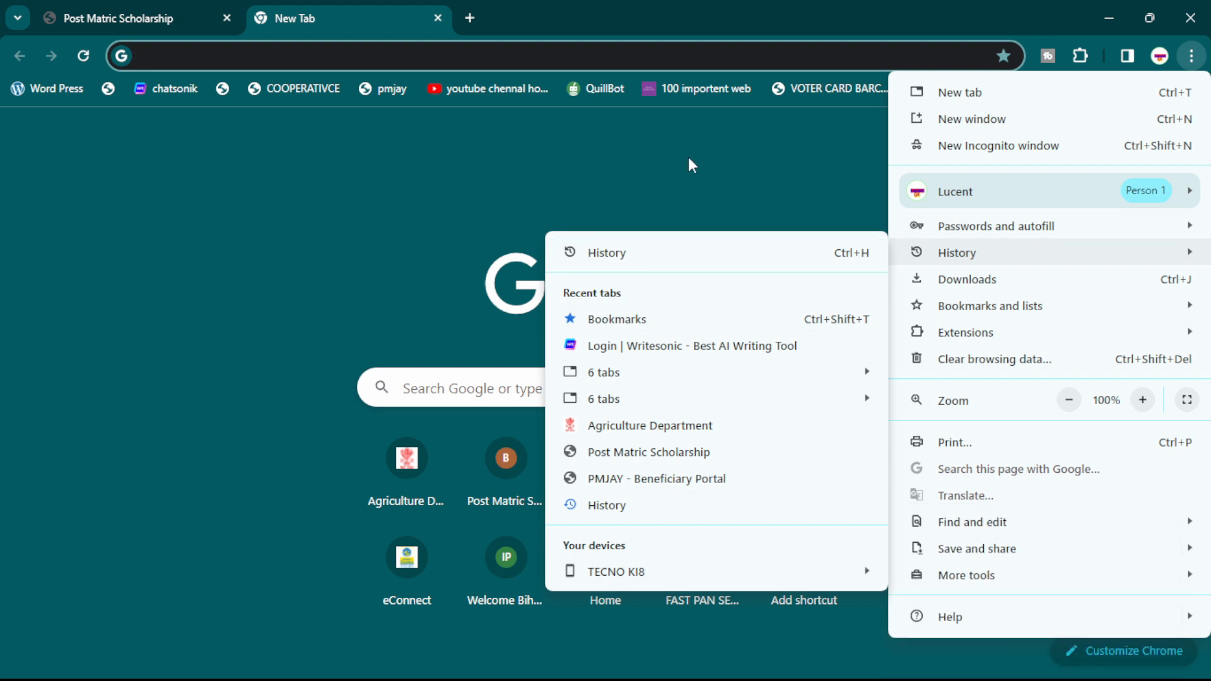
pyautogui.click(690, 166)
pyautogui.moveTo(1210, 680)
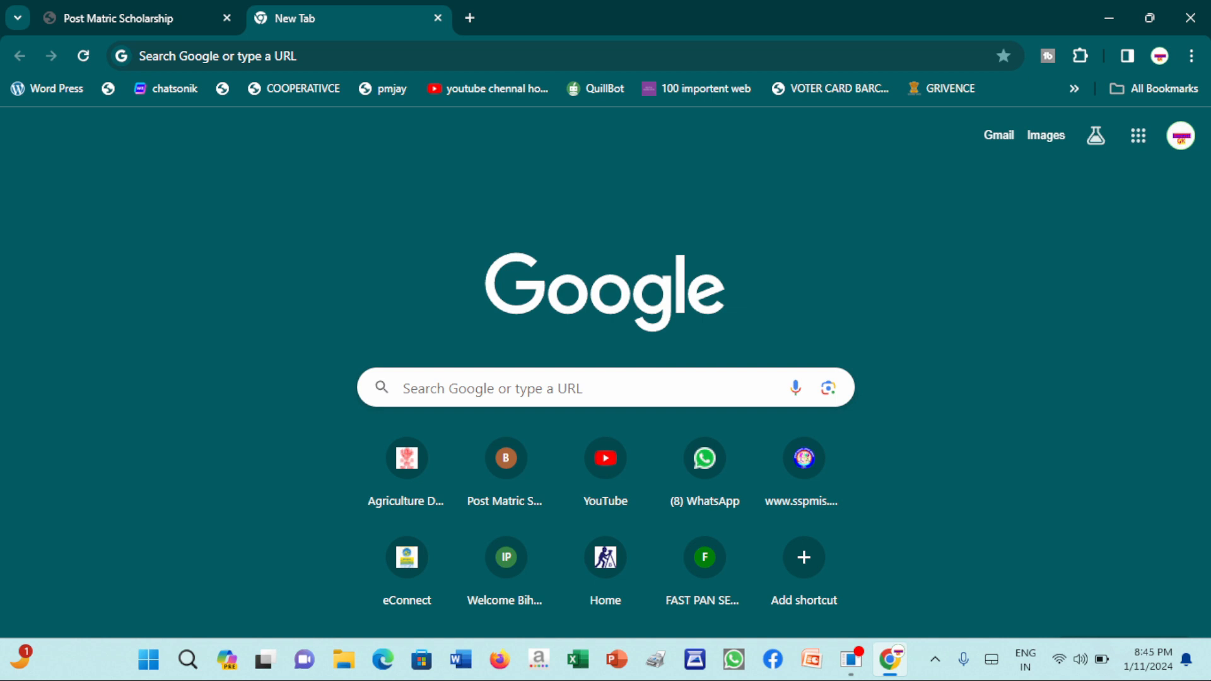
pyautogui.hotkey('ctrl', 'h')
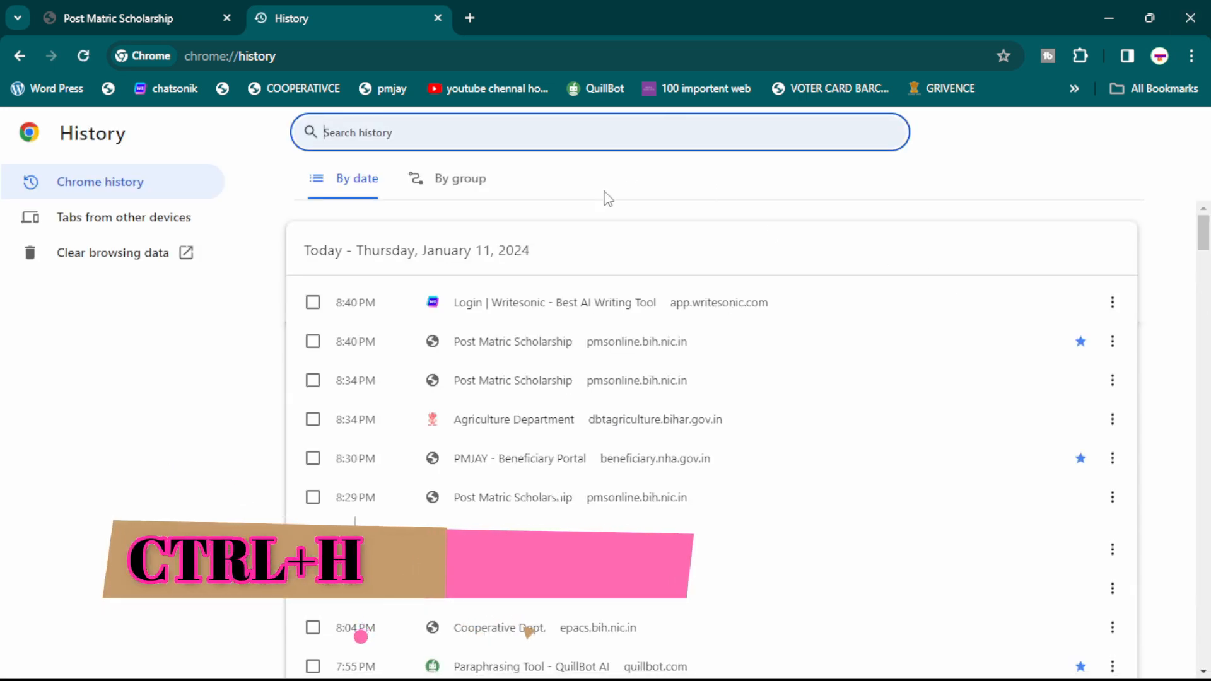
# Step: Look through the older entries of the browsing history, and close the History tab
pyautogui.scroll(-20, 584, 342)
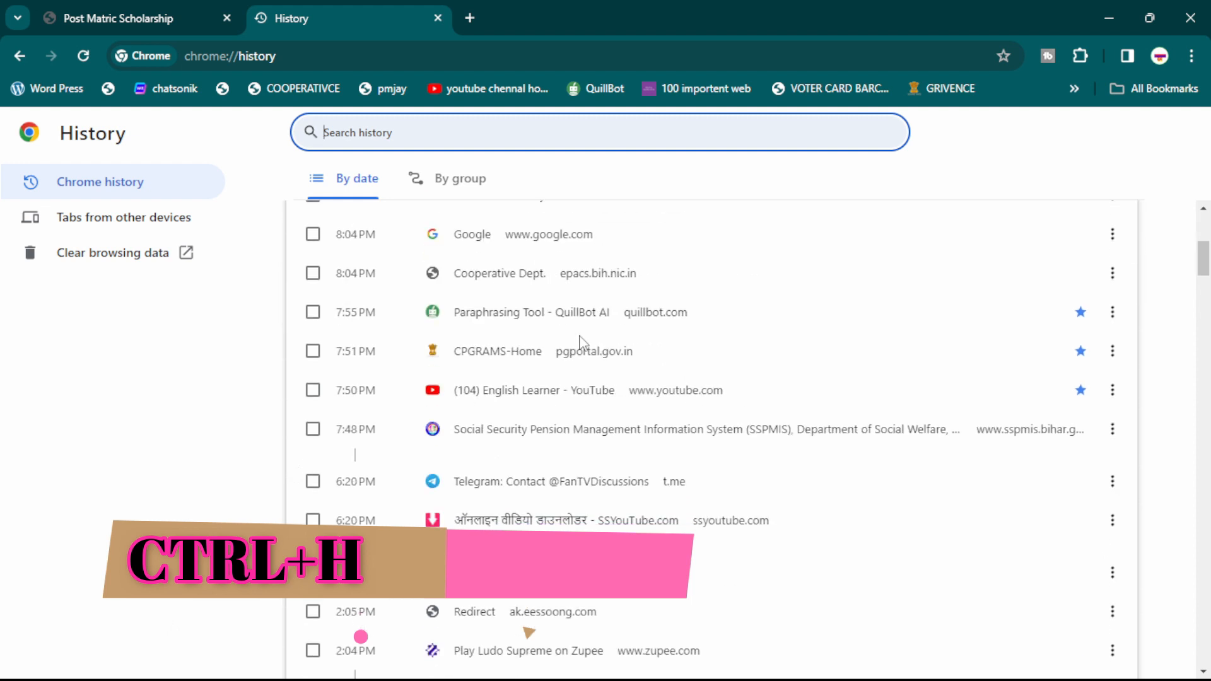
pyautogui.scroll(-20, 576, 352)
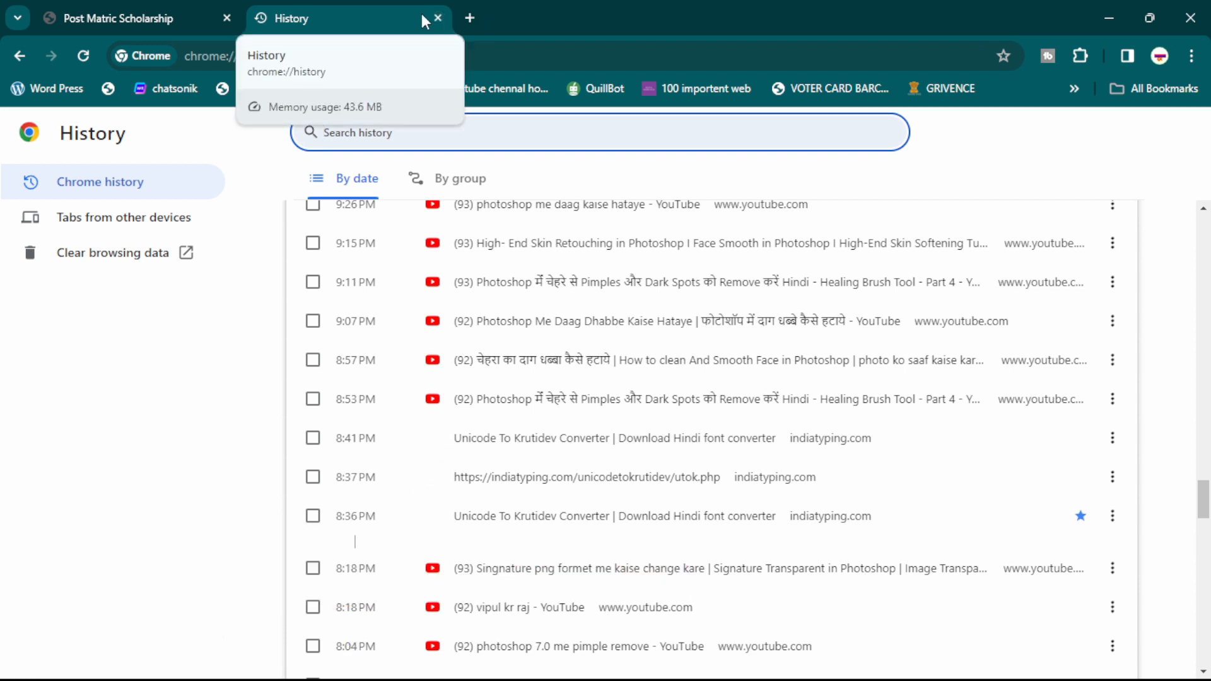
pyautogui.click(438, 18)
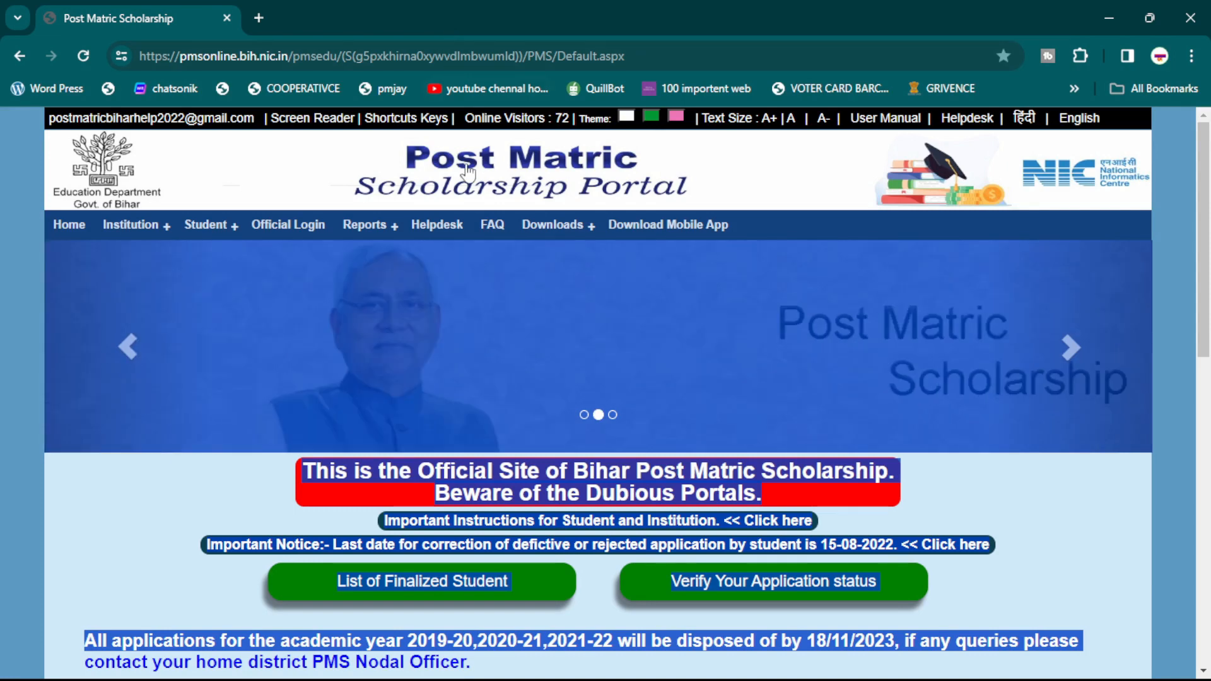
pyautogui.moveTo(486, 678)
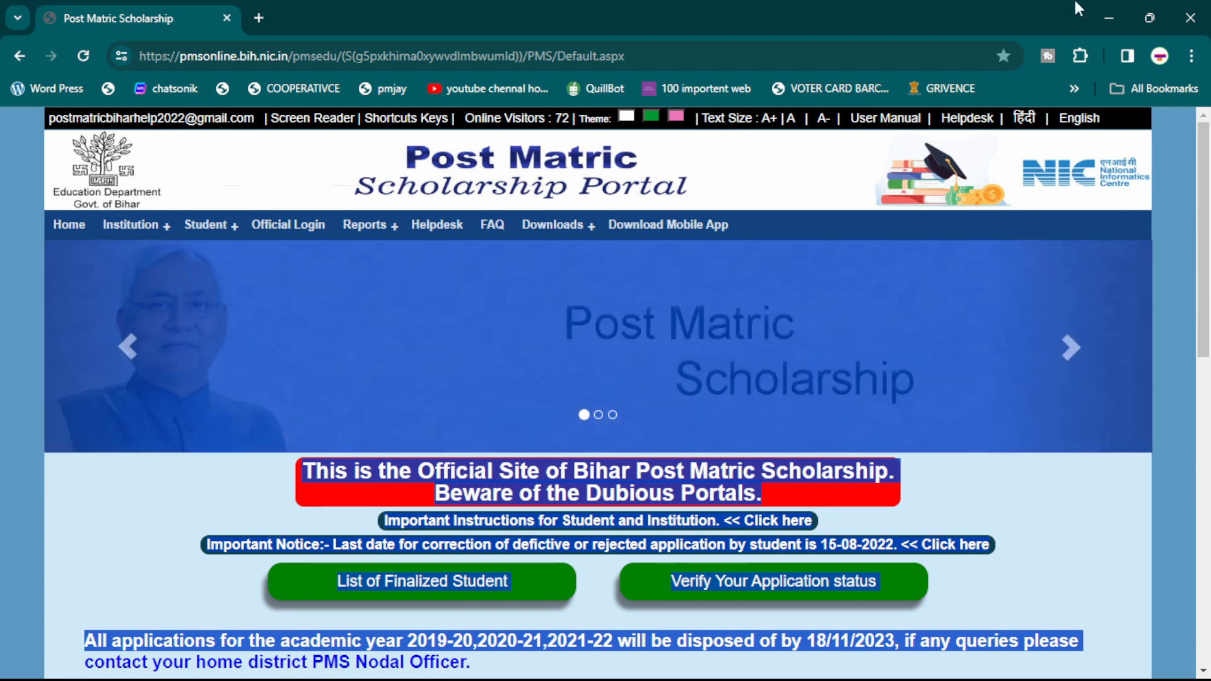
# Step: Bring up the Clear browsing data options, choose Last 4 weeks as the time range, then cancel and close the Settings tab
pyautogui.click(1189, 58)
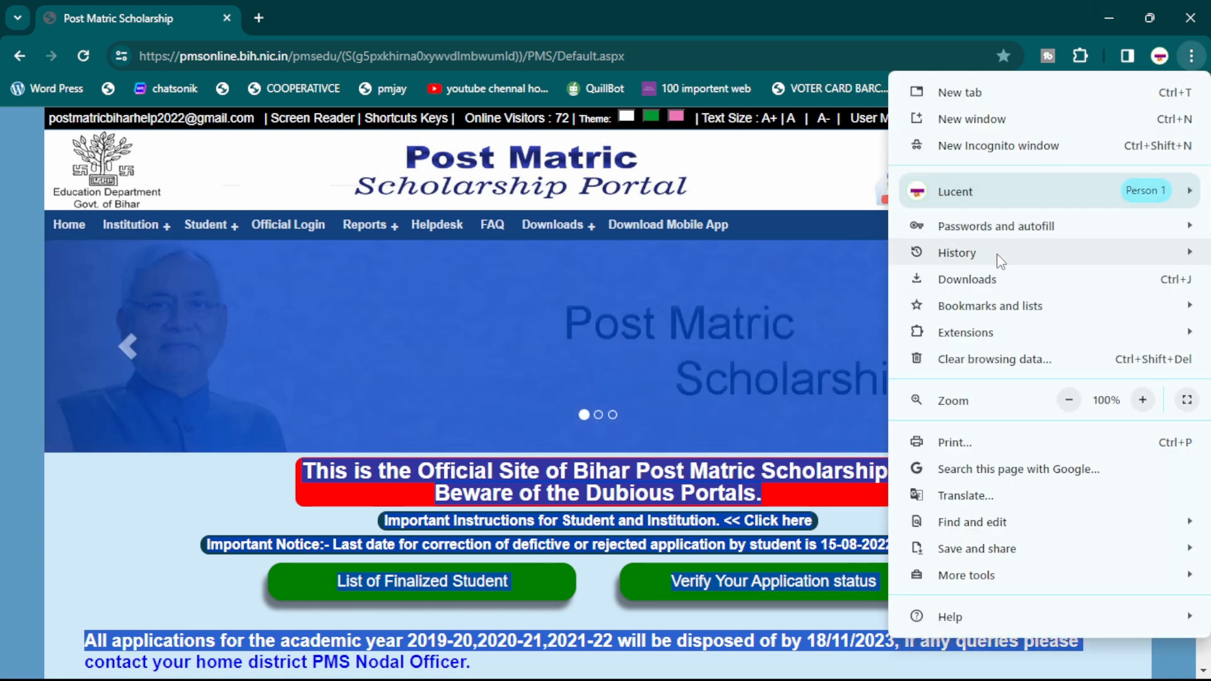
pyautogui.click(786, 308)
pyautogui.scroll(-1, 786, 308)
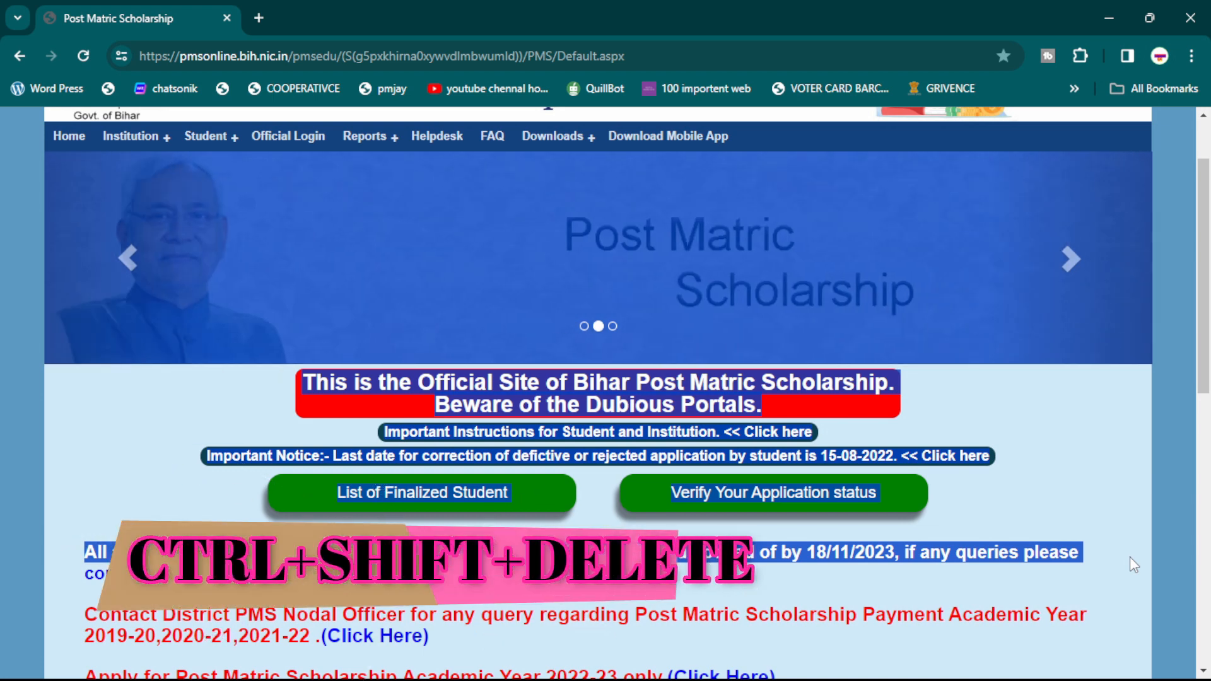
pyautogui.hotkey('ctrl', 'shift', 'Delete')
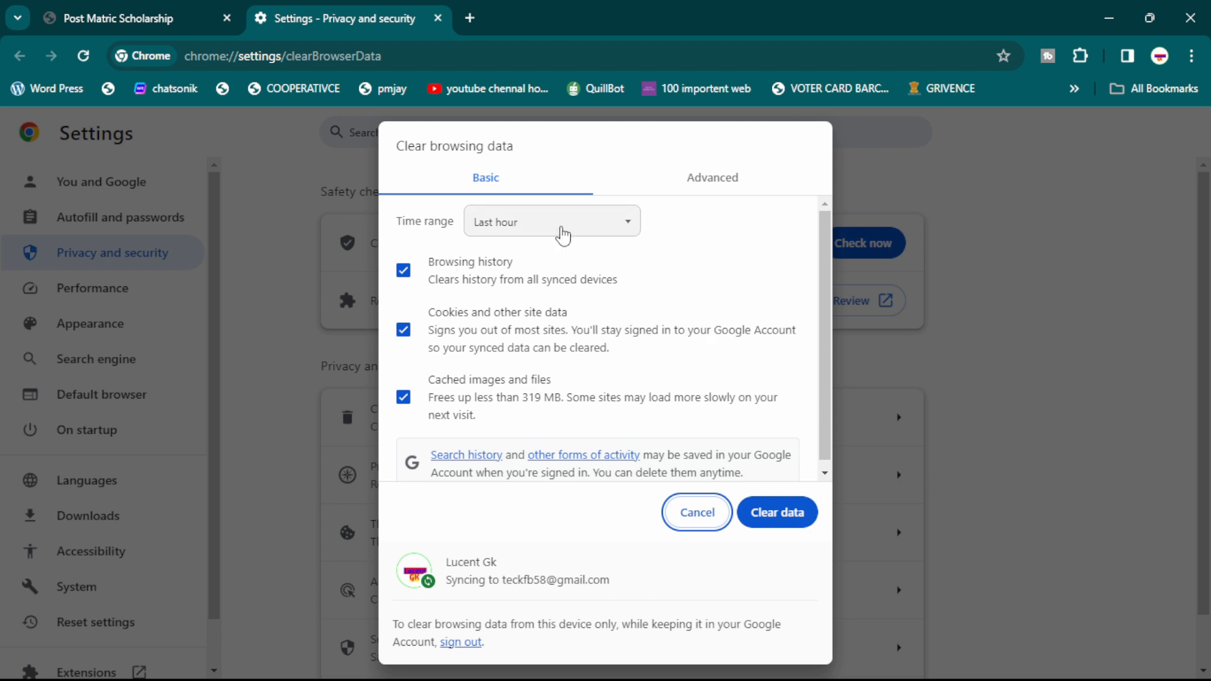
pyautogui.click(562, 231)
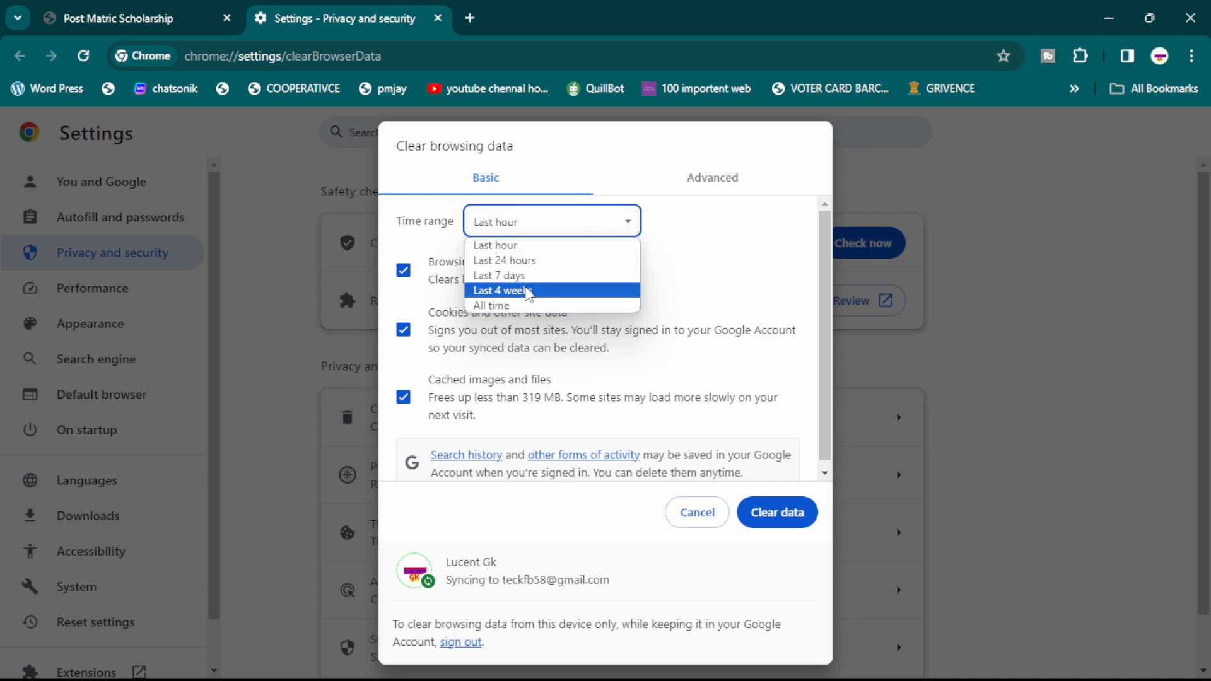
pyautogui.click(527, 291)
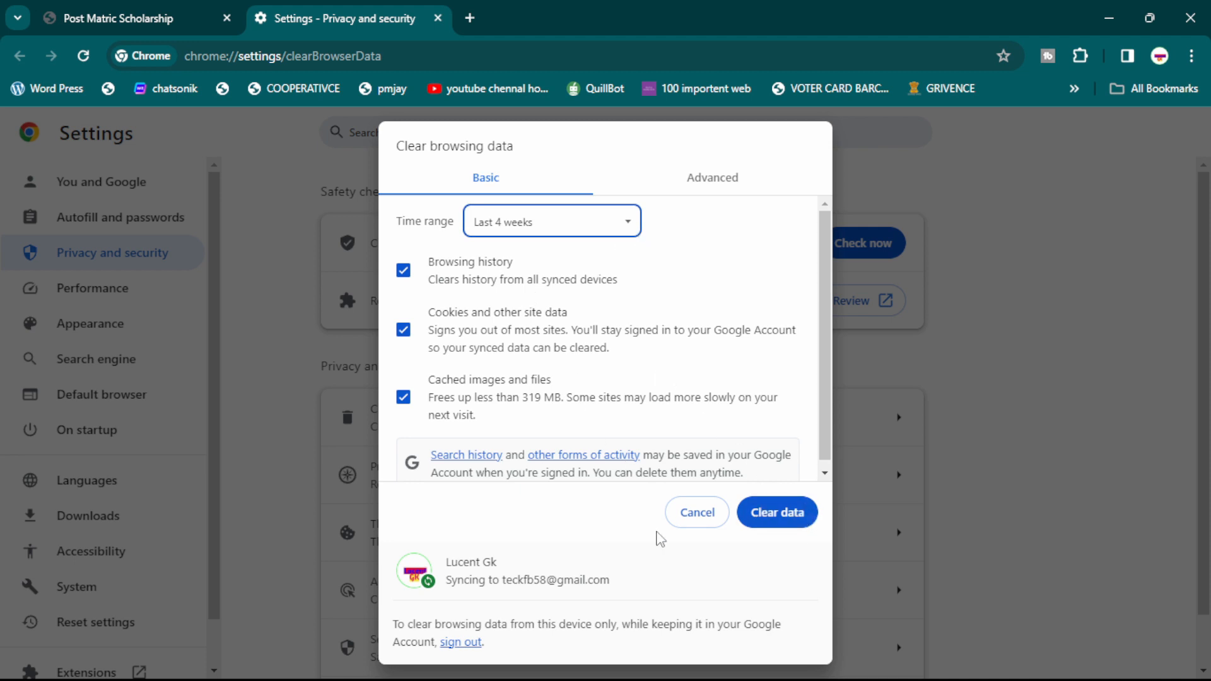
pyautogui.click(681, 513)
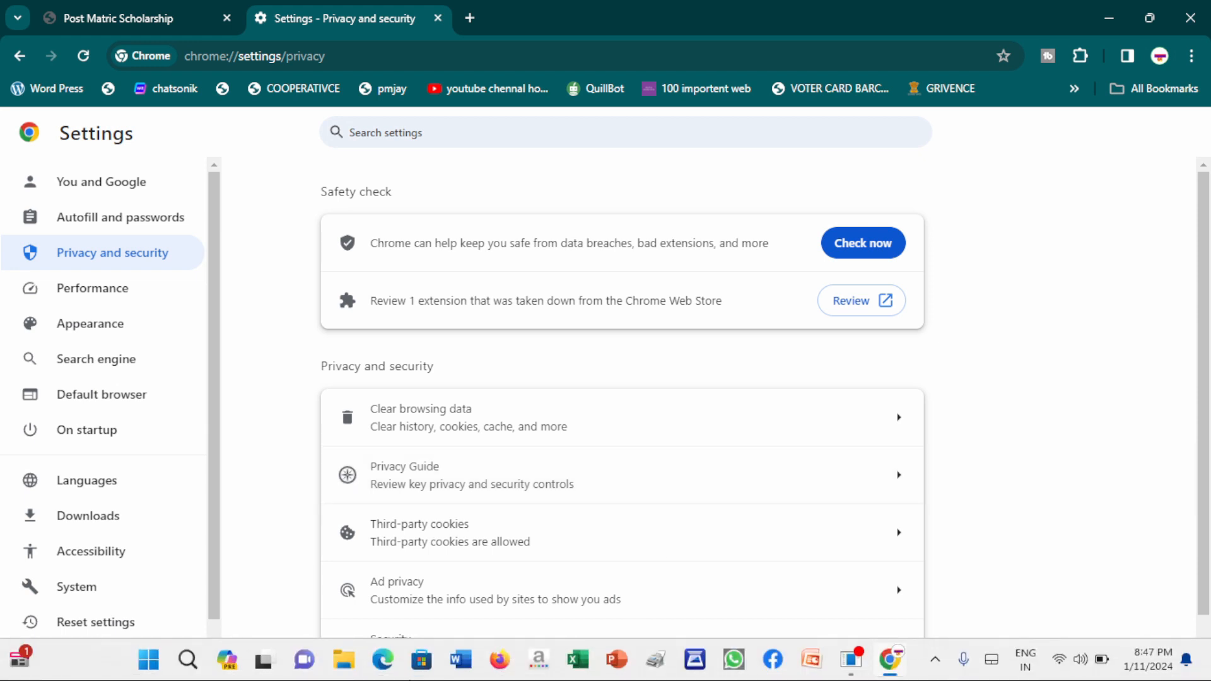
pyautogui.hotkey('ctrl', 'w')
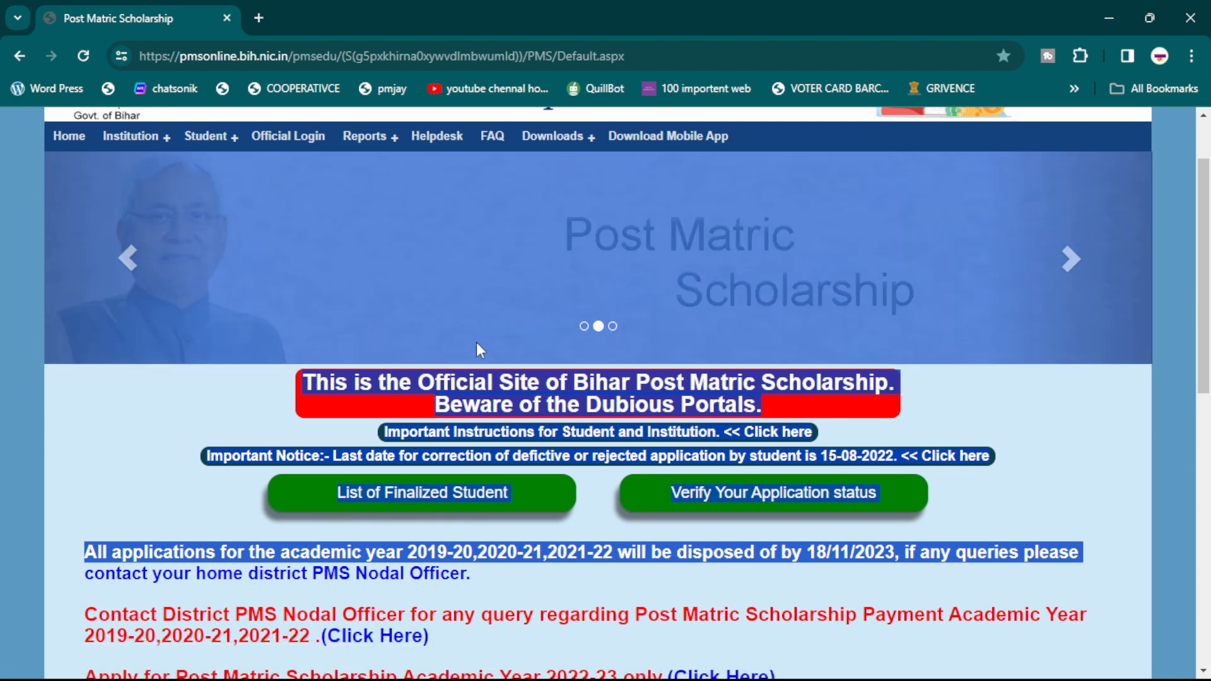
# Step: View the browser's Downloads page twice from the Post Matric Scholarship tab, closing the Downloads tab each time
pyautogui.click(1191, 56)
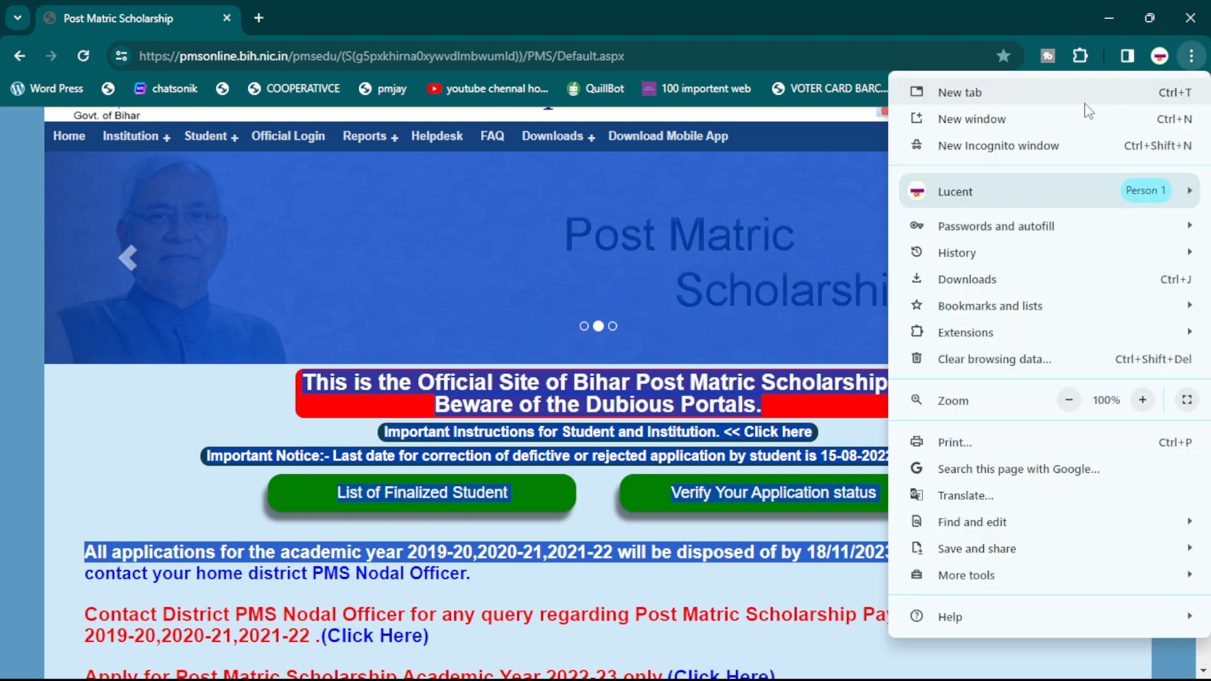
pyautogui.click(961, 286)
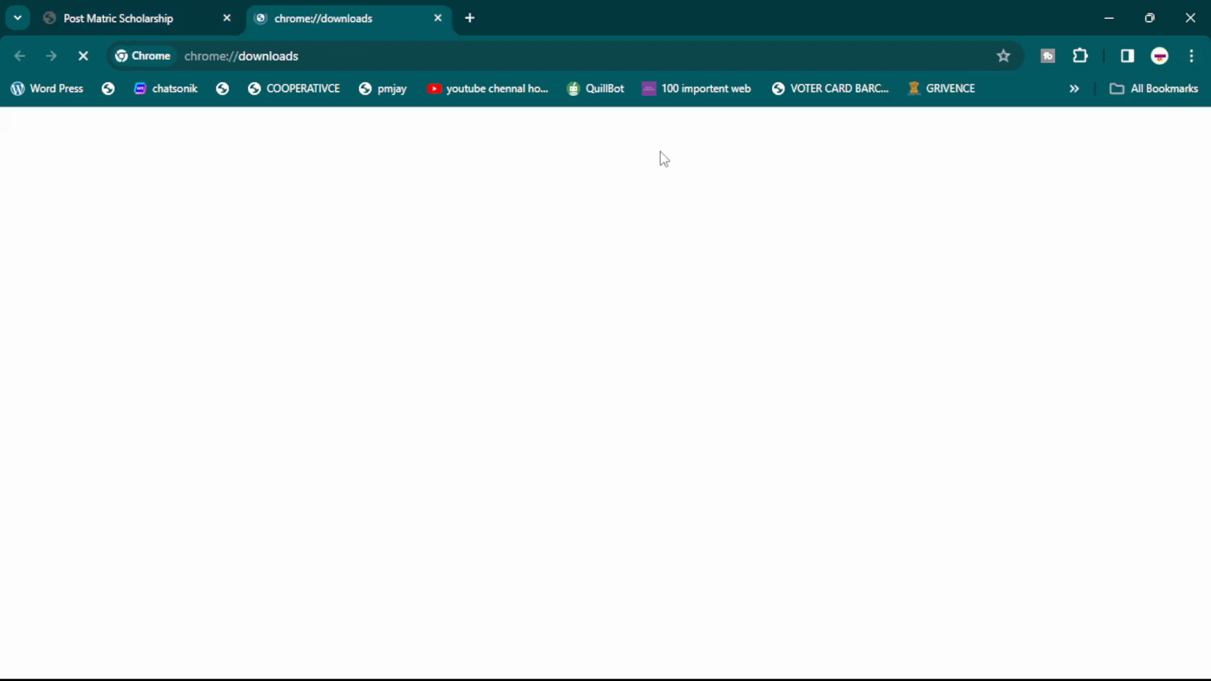
pyautogui.click(437, 17)
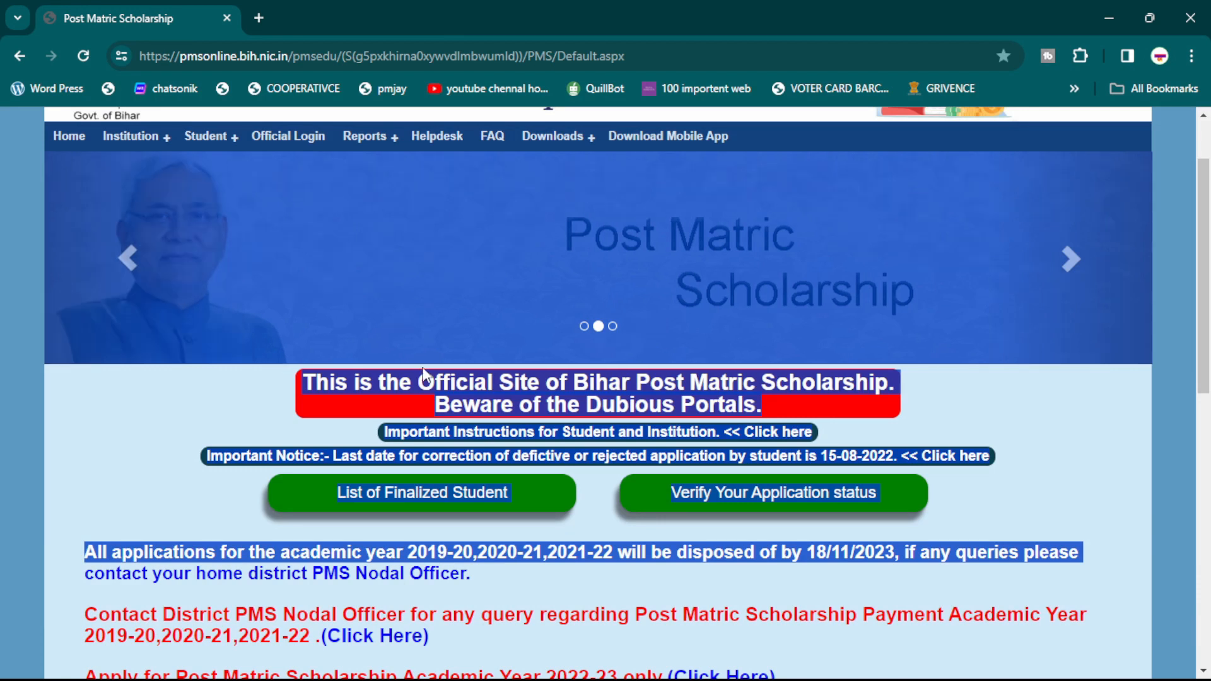
pyautogui.hotkey('ctrl', 'j')
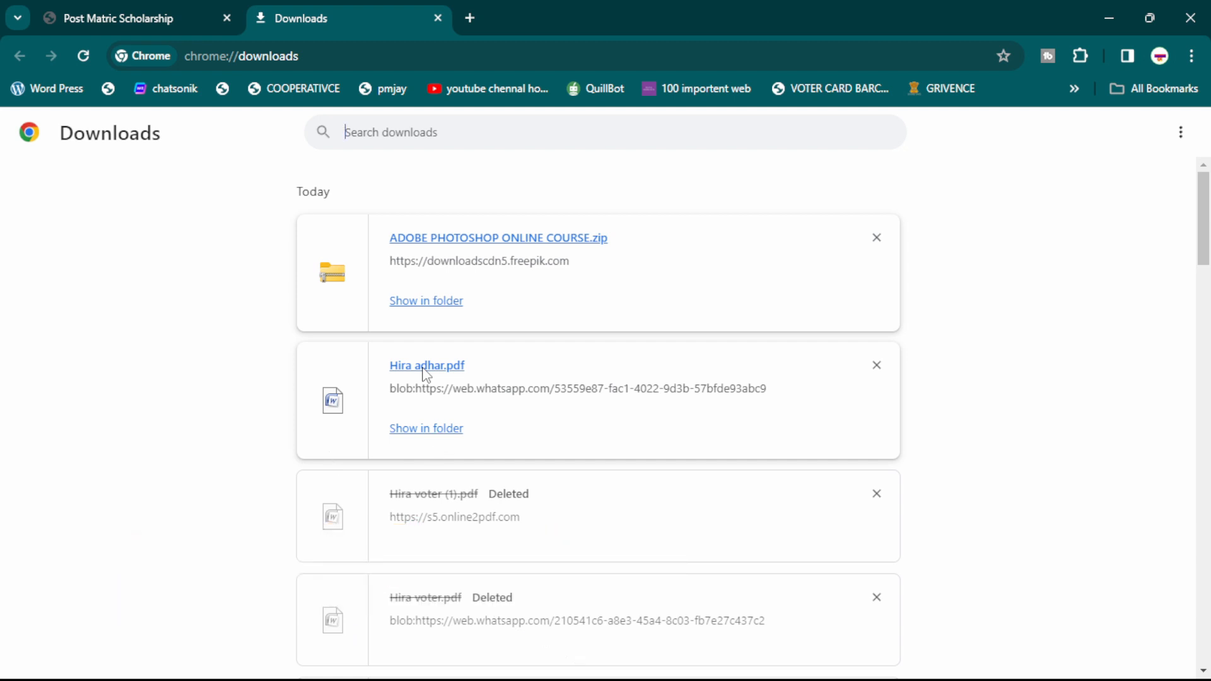
pyautogui.hotkey('ctrl', 'w')
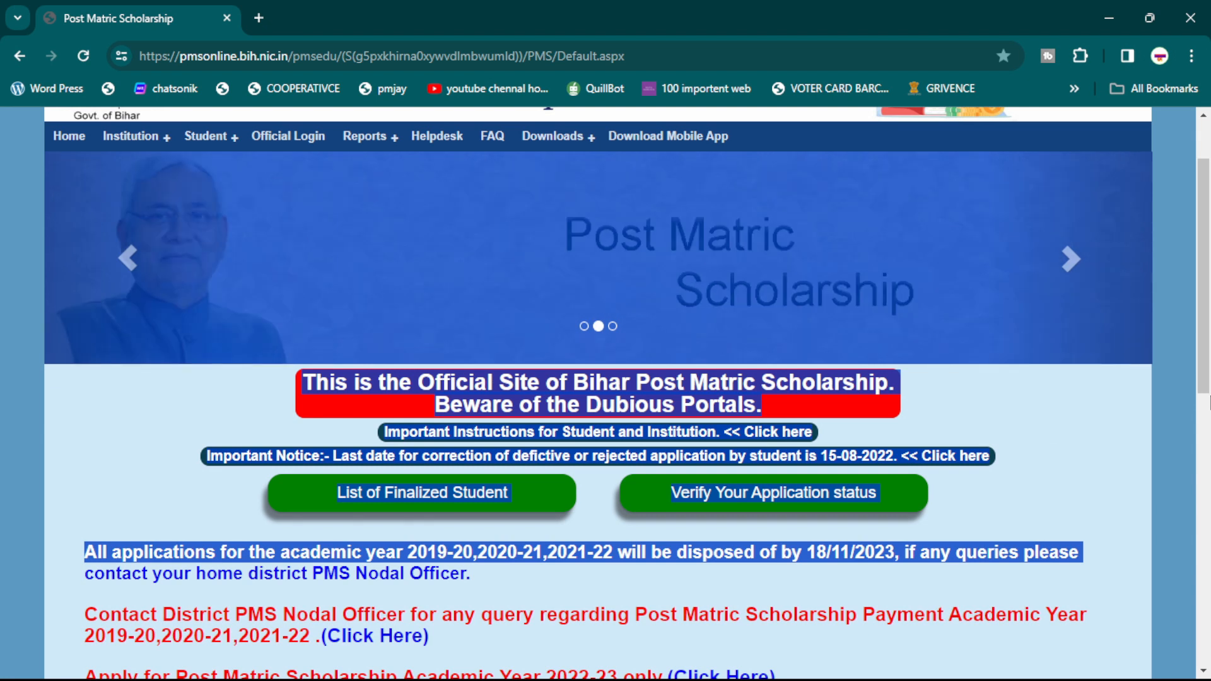
# Step: Close the browser window, bring up the Shut Down Windows dialog from the desktop, and cancel it
pyautogui.hotkey('alt', 'F4')
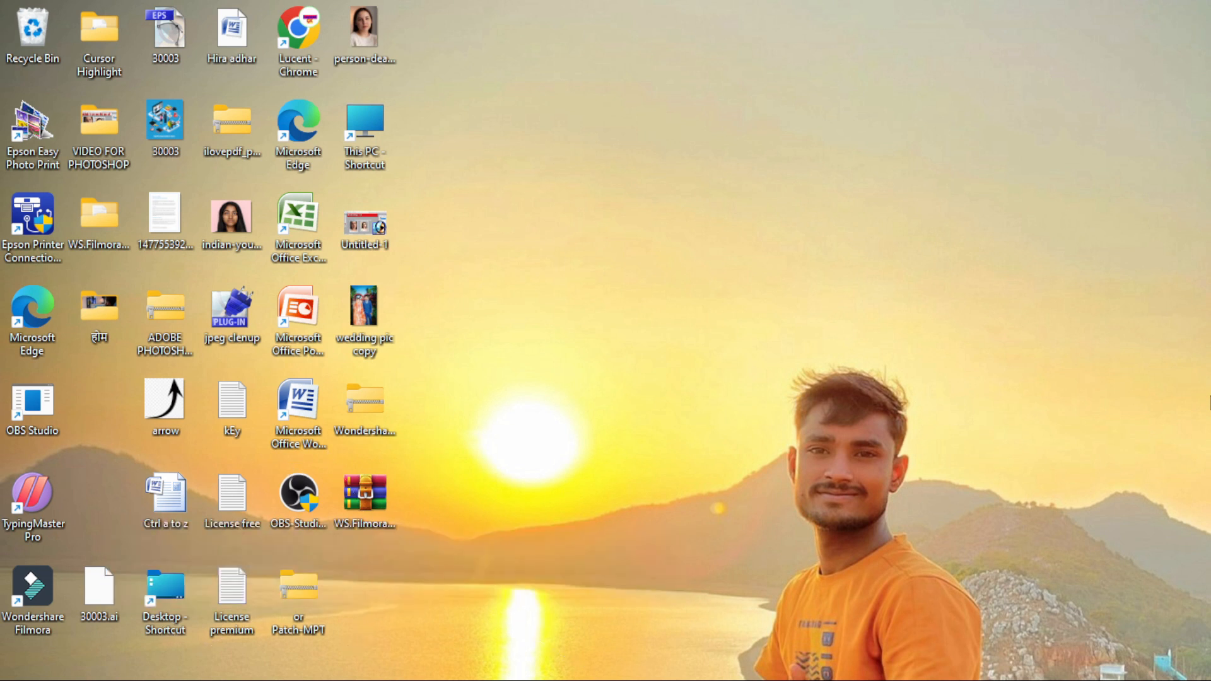
pyautogui.hotkey('alt', 'F4')
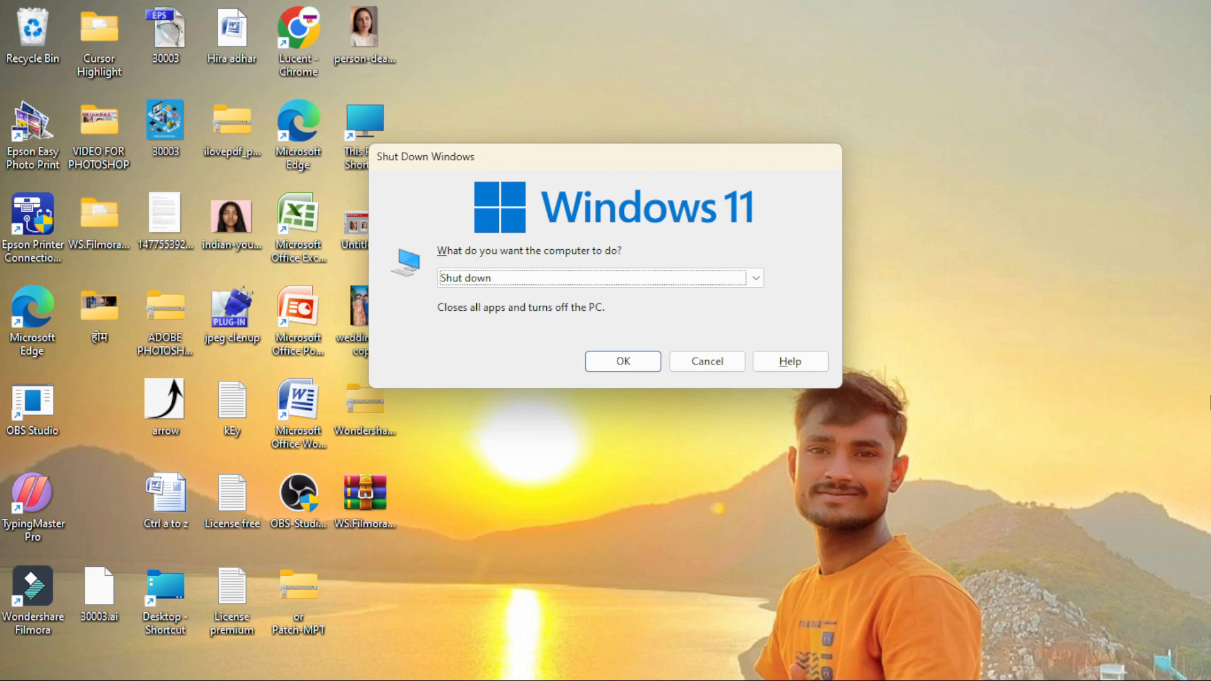
pyautogui.click(713, 370)
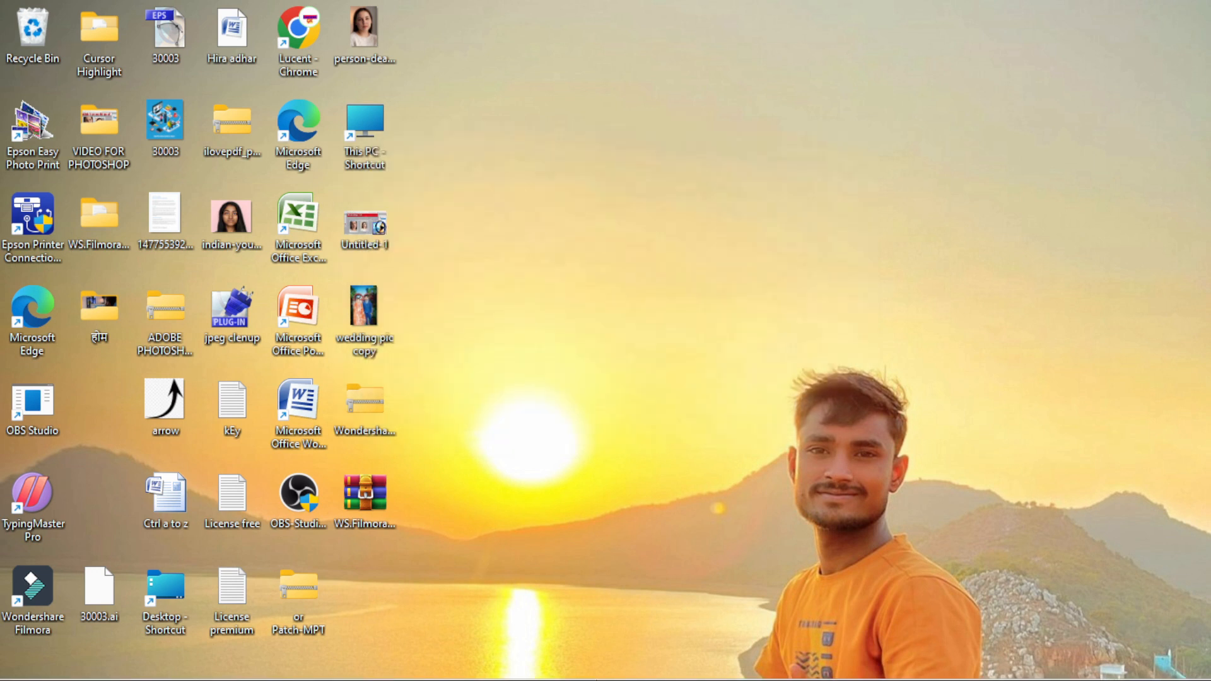
pyautogui.moveTo(578, 679)
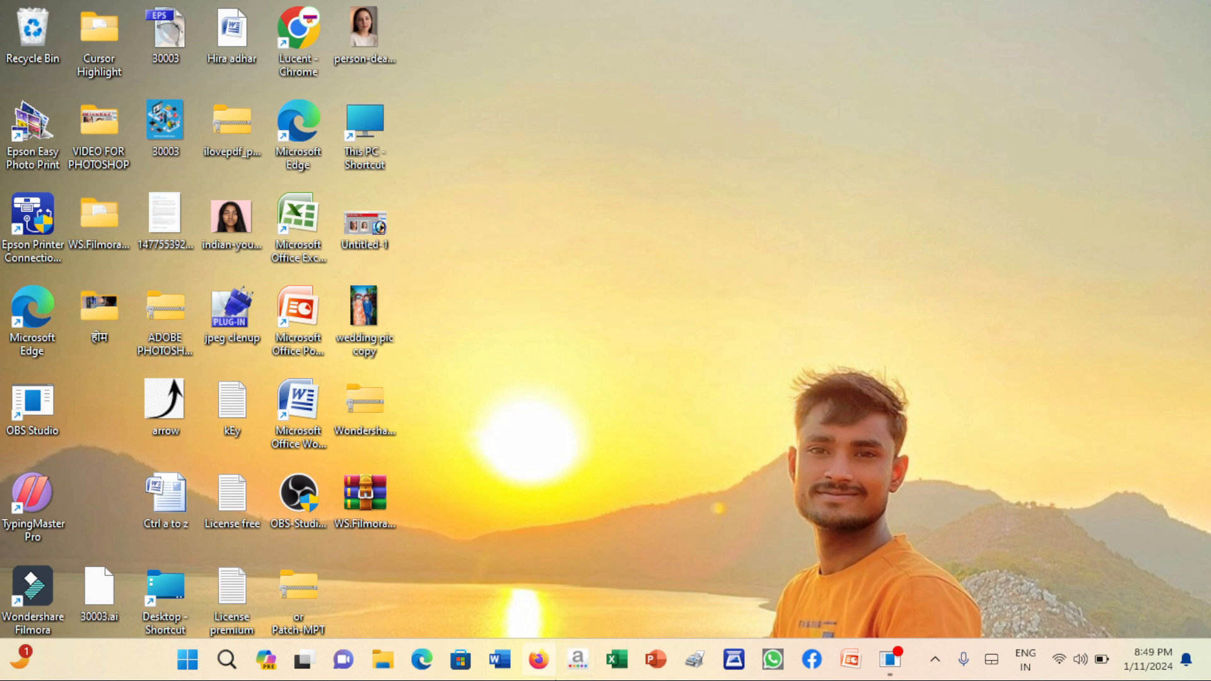